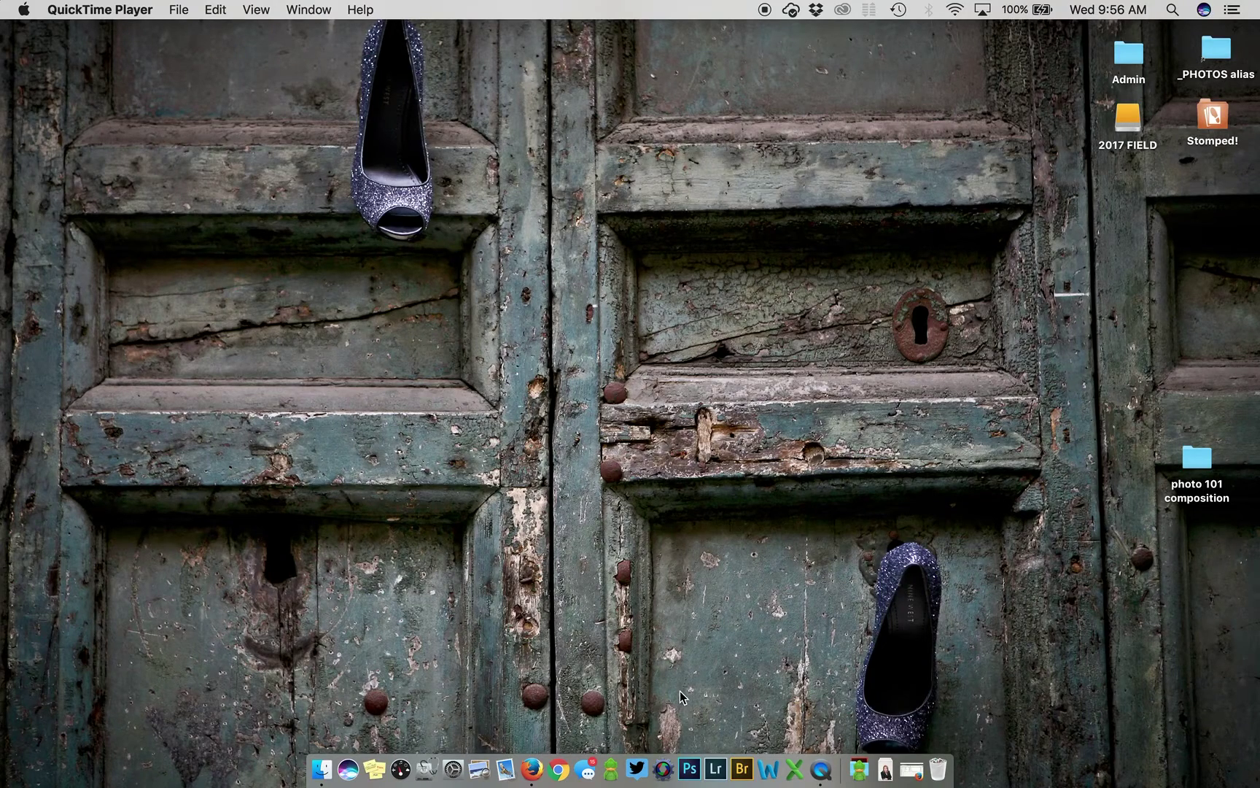
# Launch Photoshop CC 2015 from the Dock and open the File menu
pyautogui.click(688, 767)
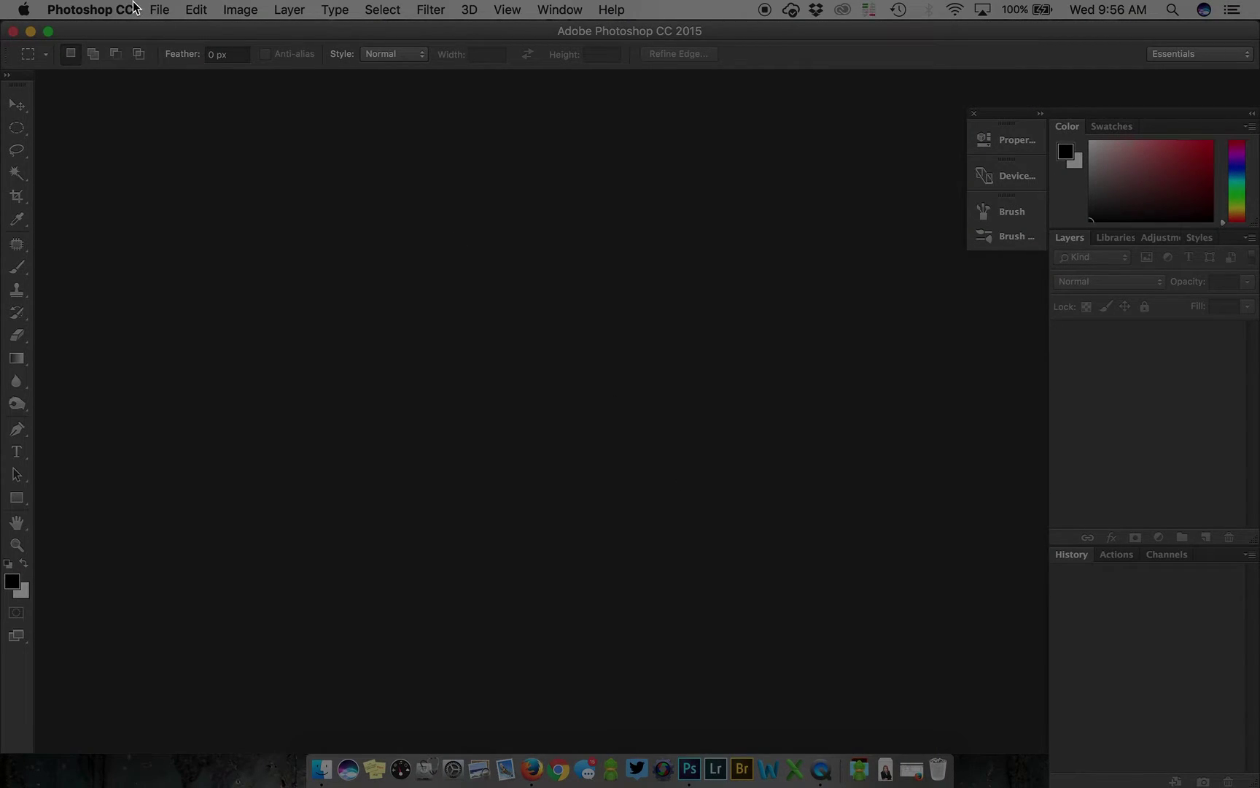
pyautogui.click(160, 10)
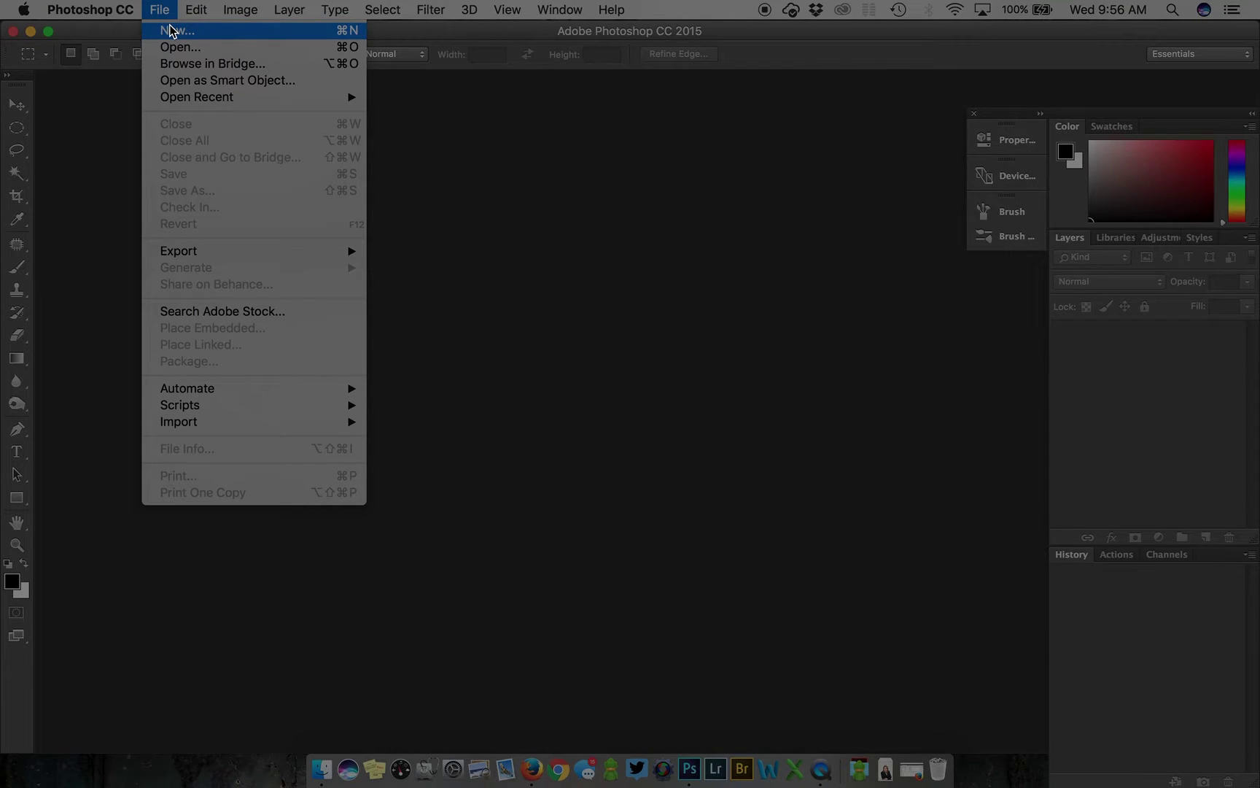
# Start a new document and name it '02-ruleofthirds'
pyautogui.click(171, 31)
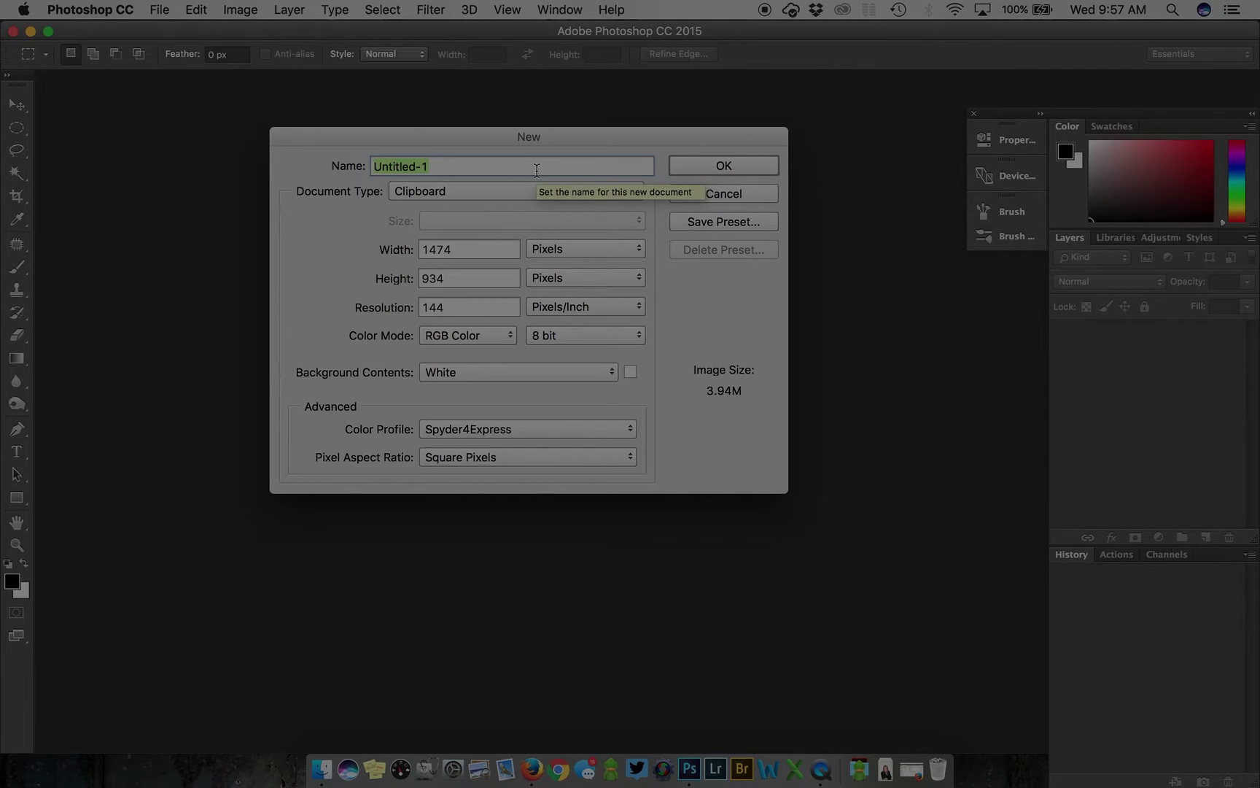
pyautogui.write('rule')
pyautogui.press('BackSpace')
pyautogui.press('BackSpace')
pyautogui.press('BackSpace')
pyautogui.press('BackSpace')
pyautogui.write('02-ruleofthirds')
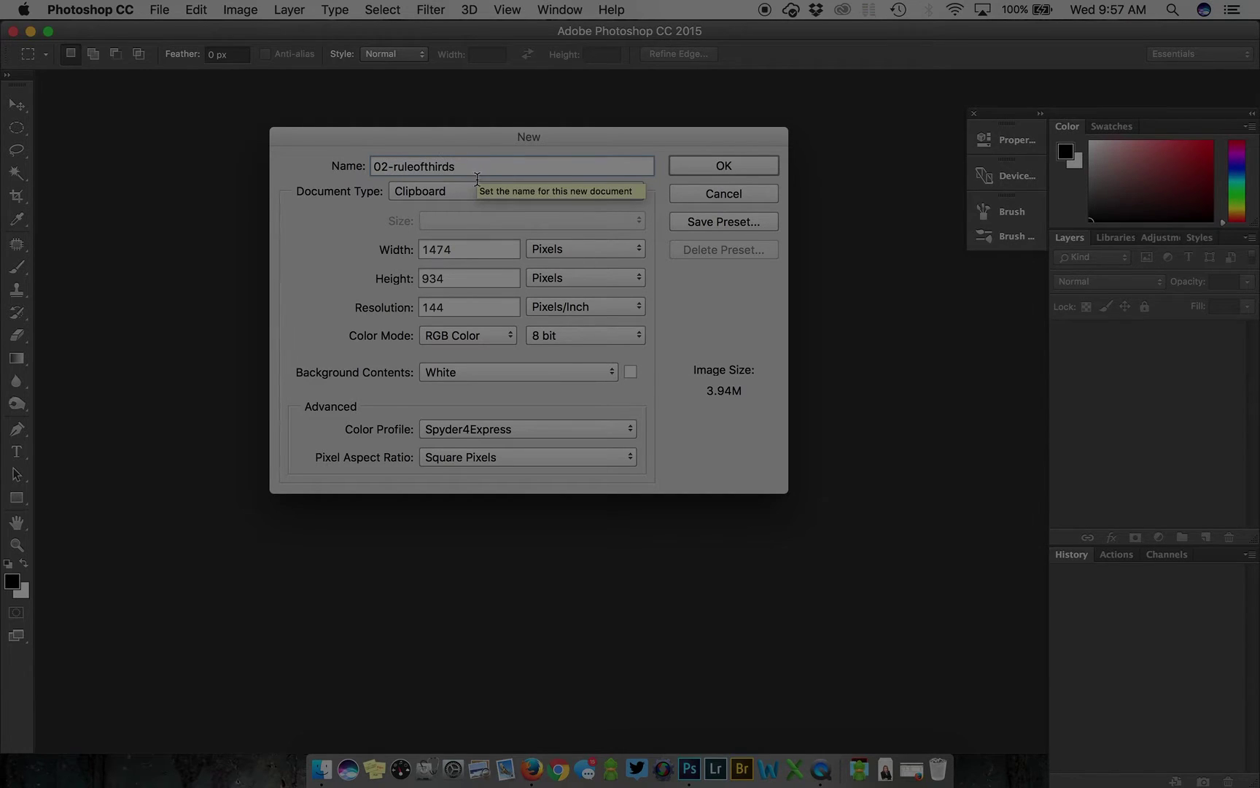
# Apply the U.S. Paper Letter preset (8.5 × 11 in, 300 ppi) and create the document
pyautogui.click(460, 192)
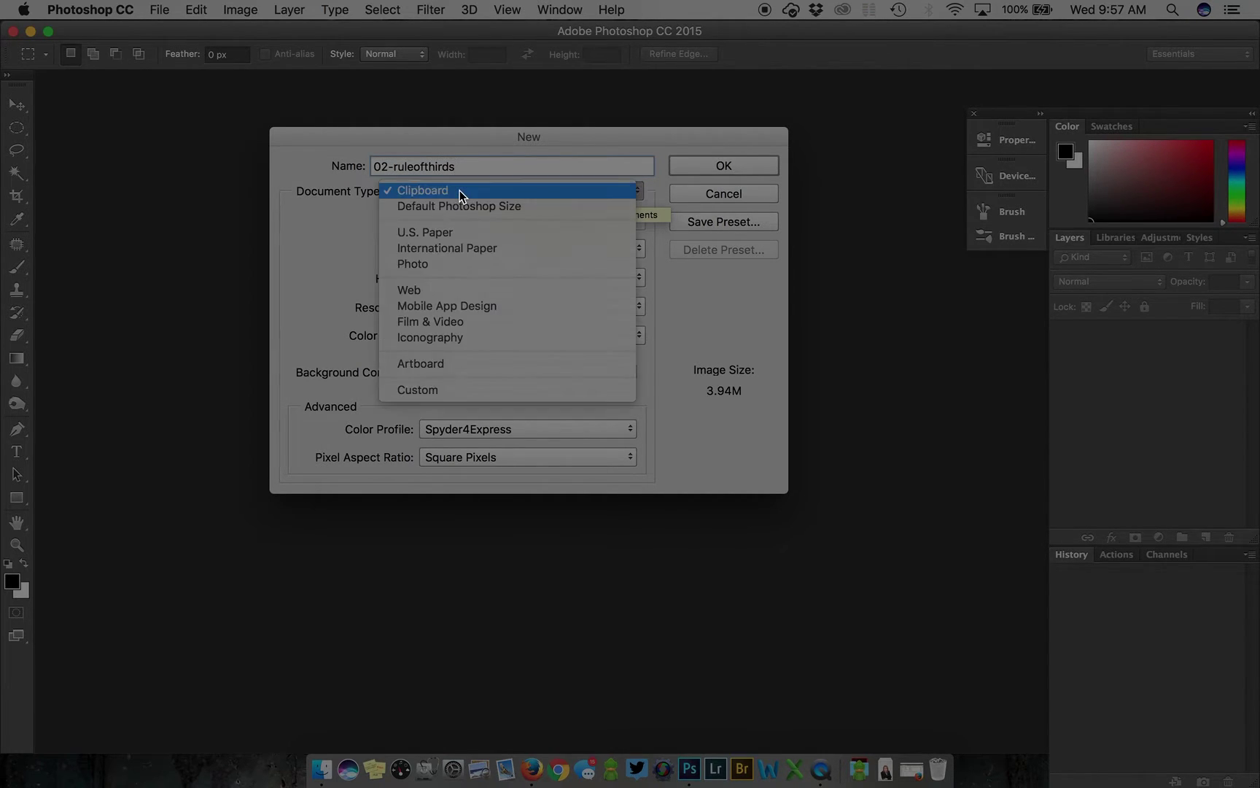
pyautogui.click(488, 233)
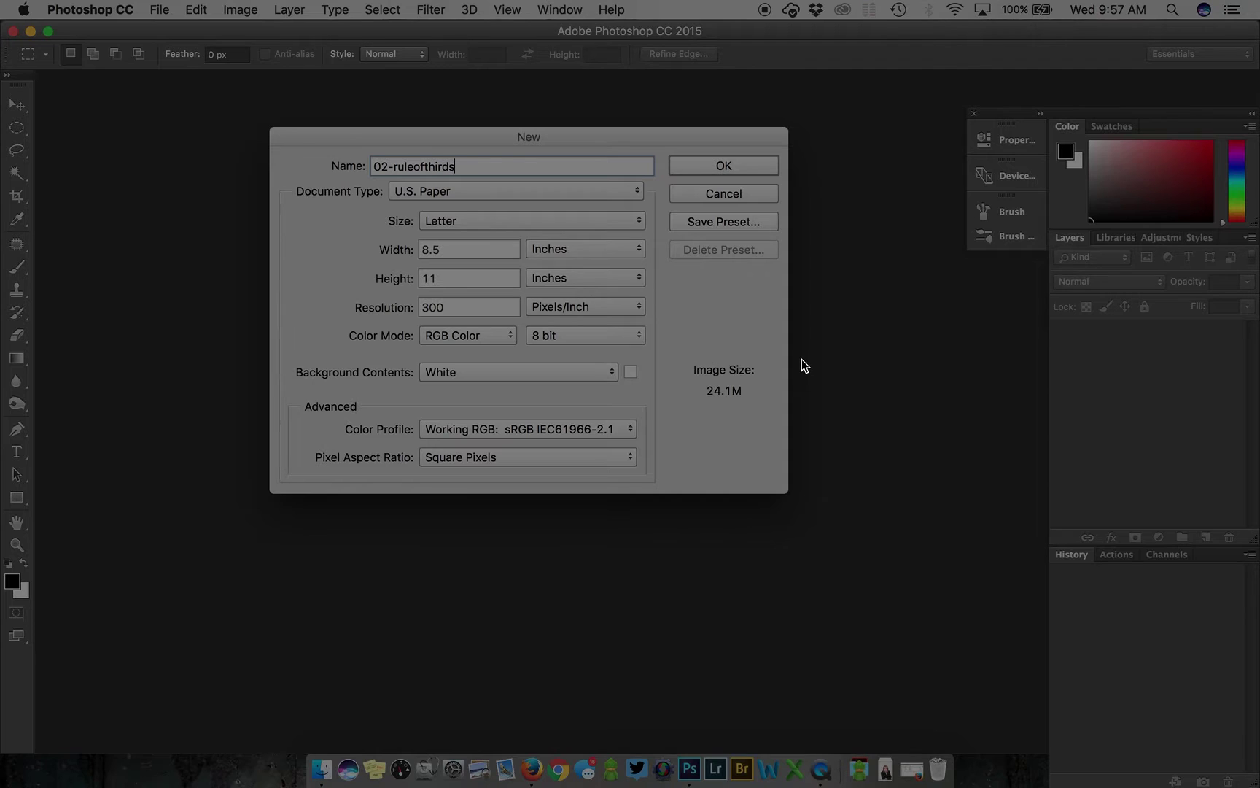
pyautogui.click(746, 167)
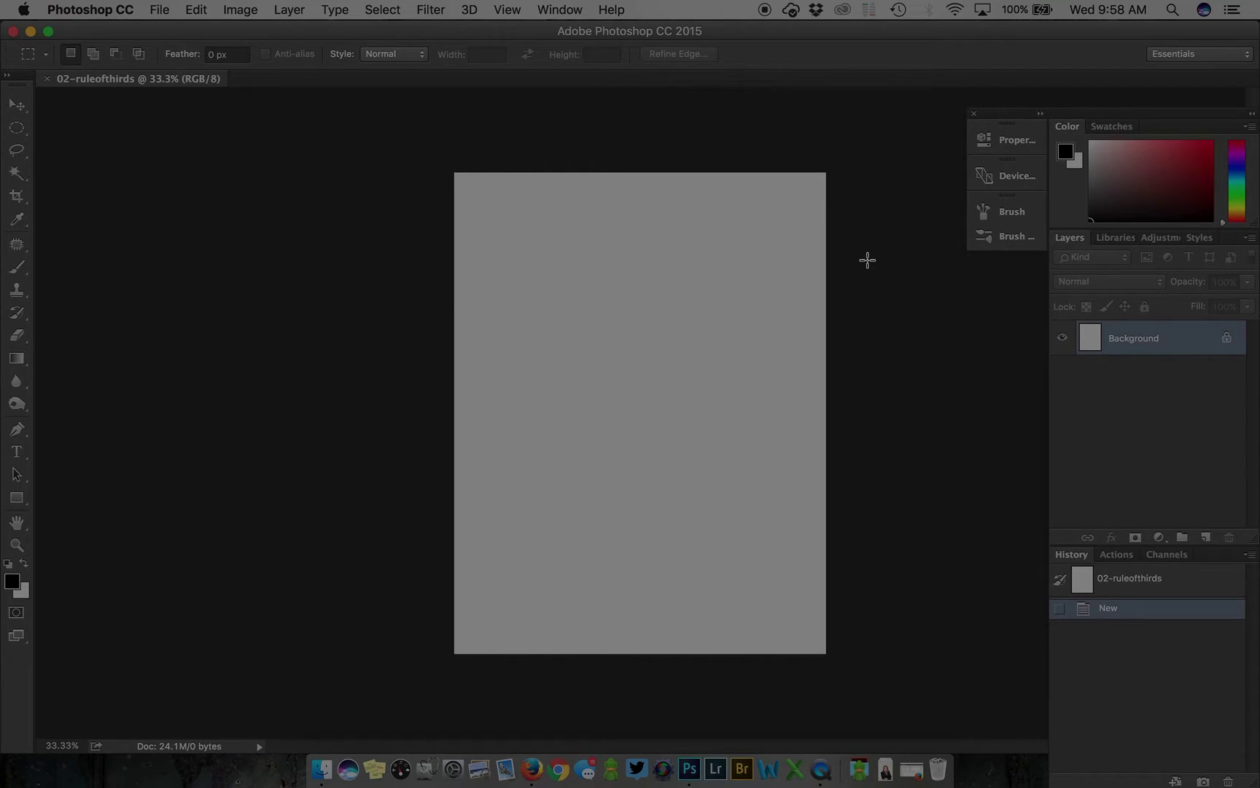
# Open the tree-swing ruleofthirds JPG from Desktop > photo 101 composition > My images
pyautogui.click(159, 11)
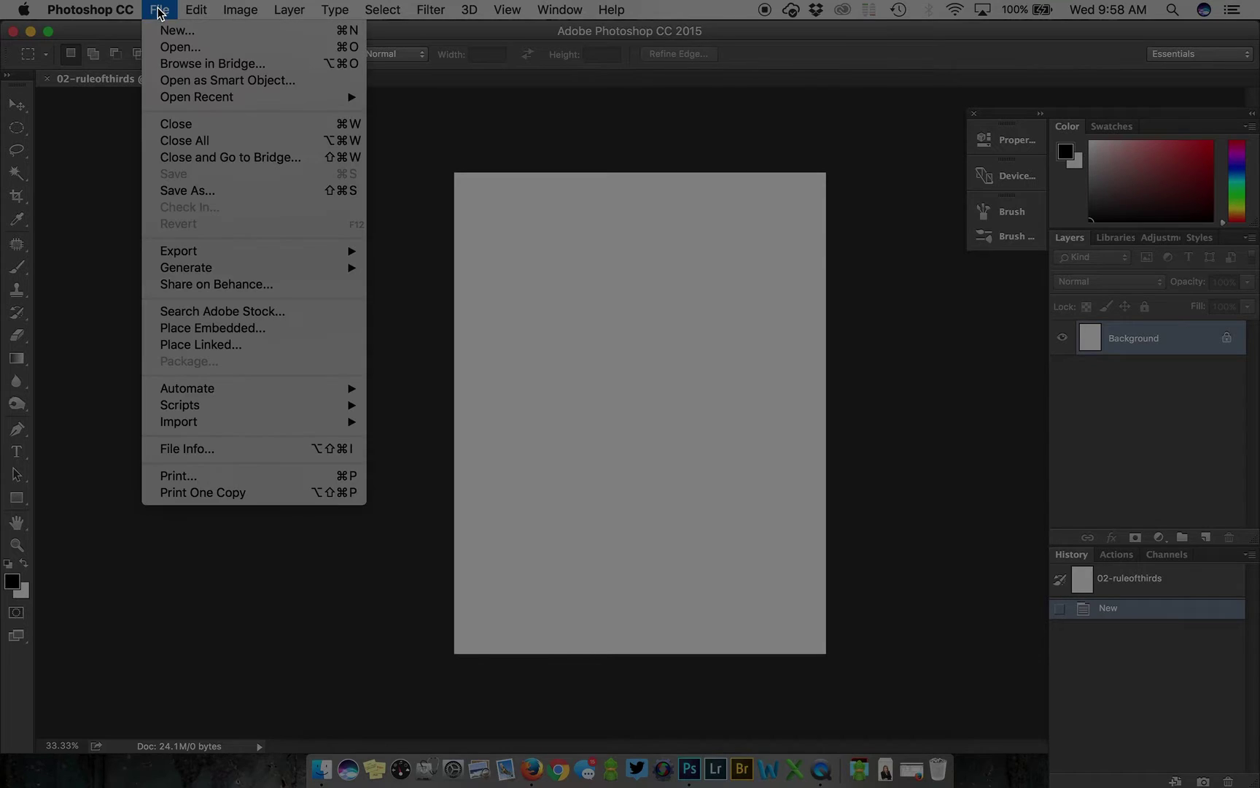
pyautogui.click(168, 47)
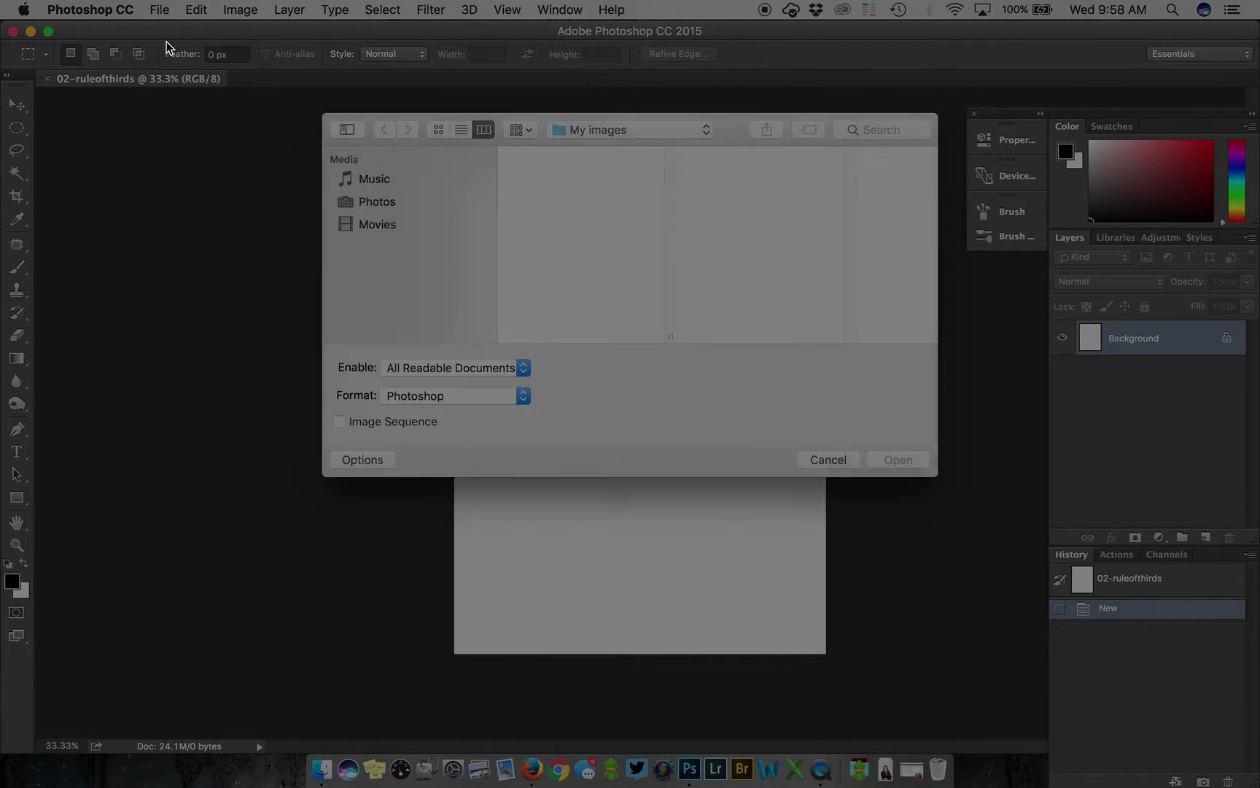
pyautogui.click(587, 131)
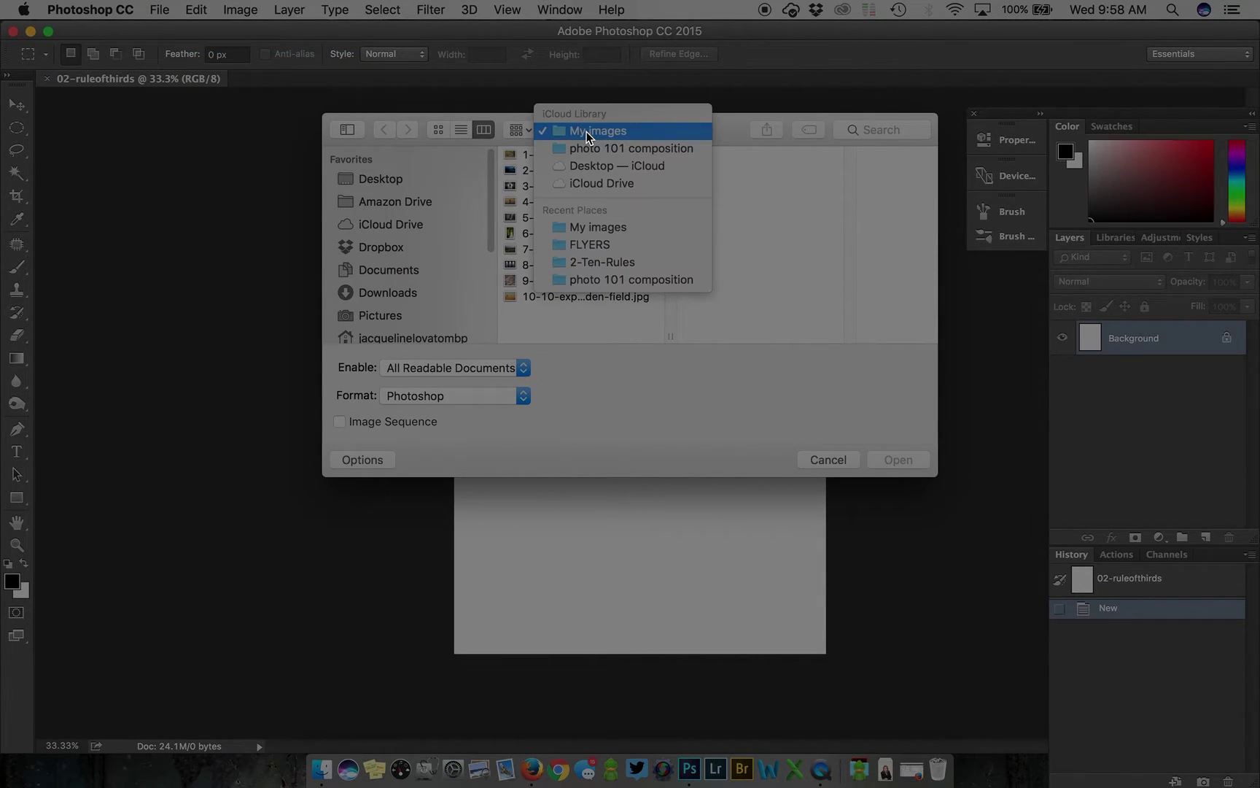
pyautogui.click(728, 128)
pyautogui.click(425, 178)
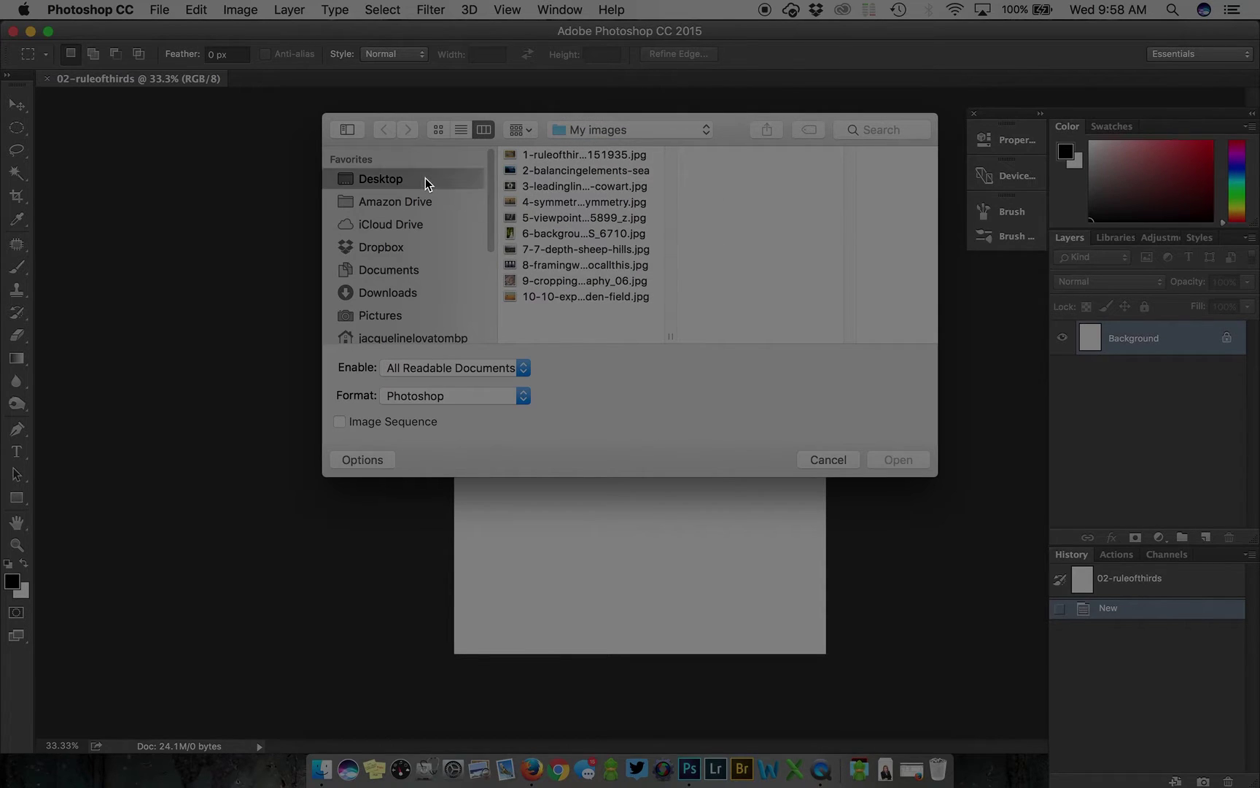
pyautogui.click(579, 185)
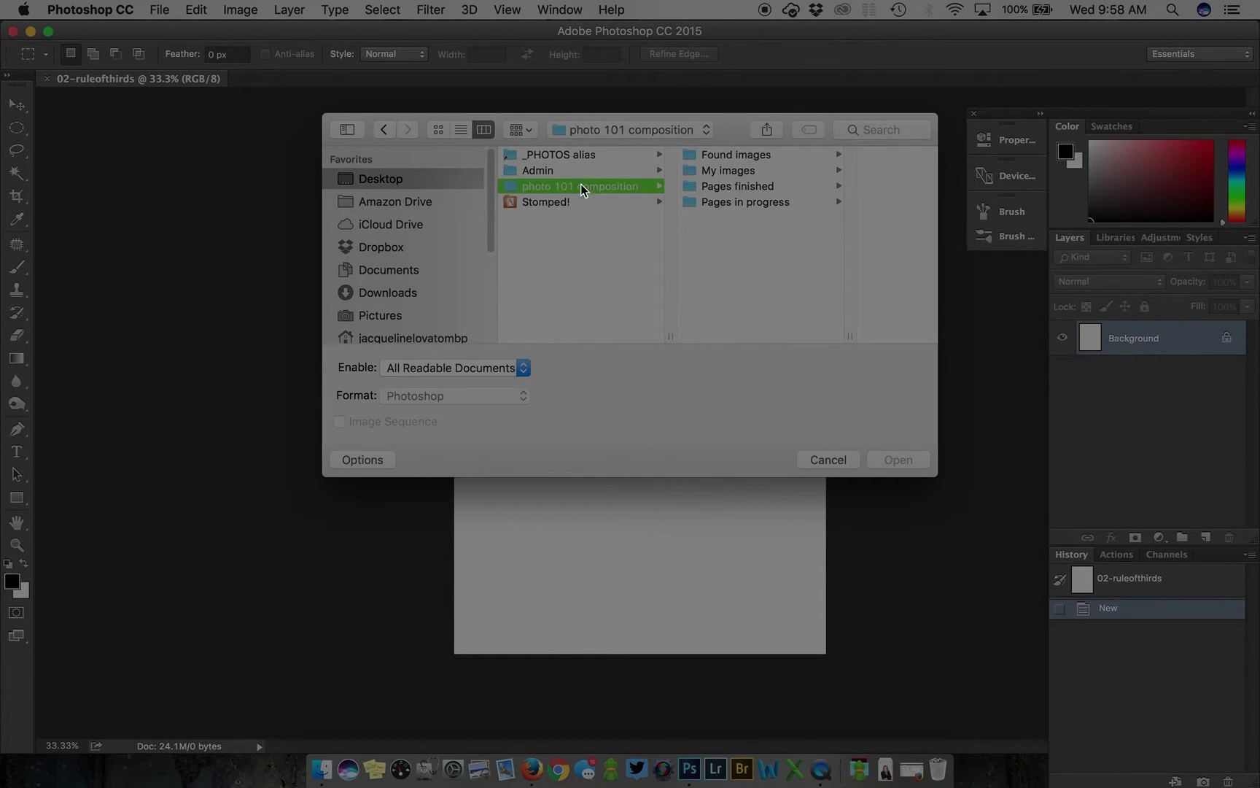
pyautogui.click(799, 158)
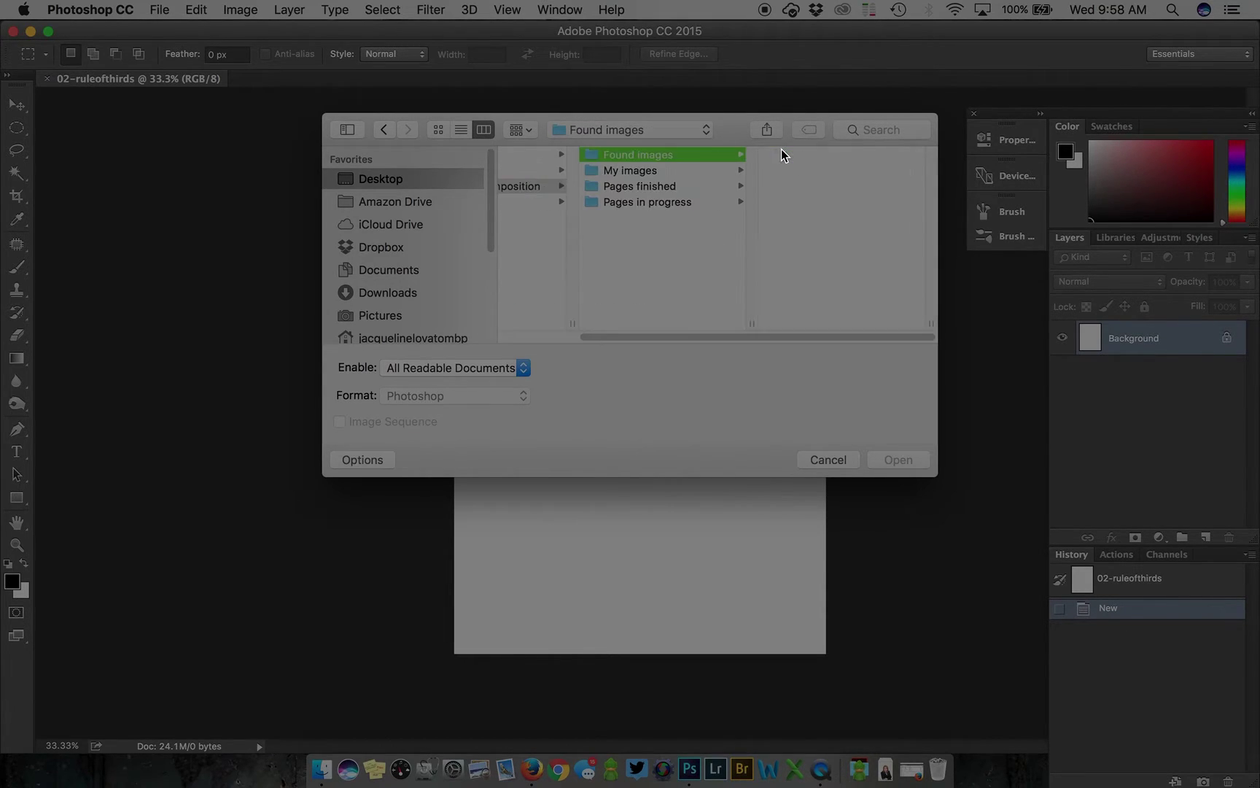
pyautogui.click(668, 170)
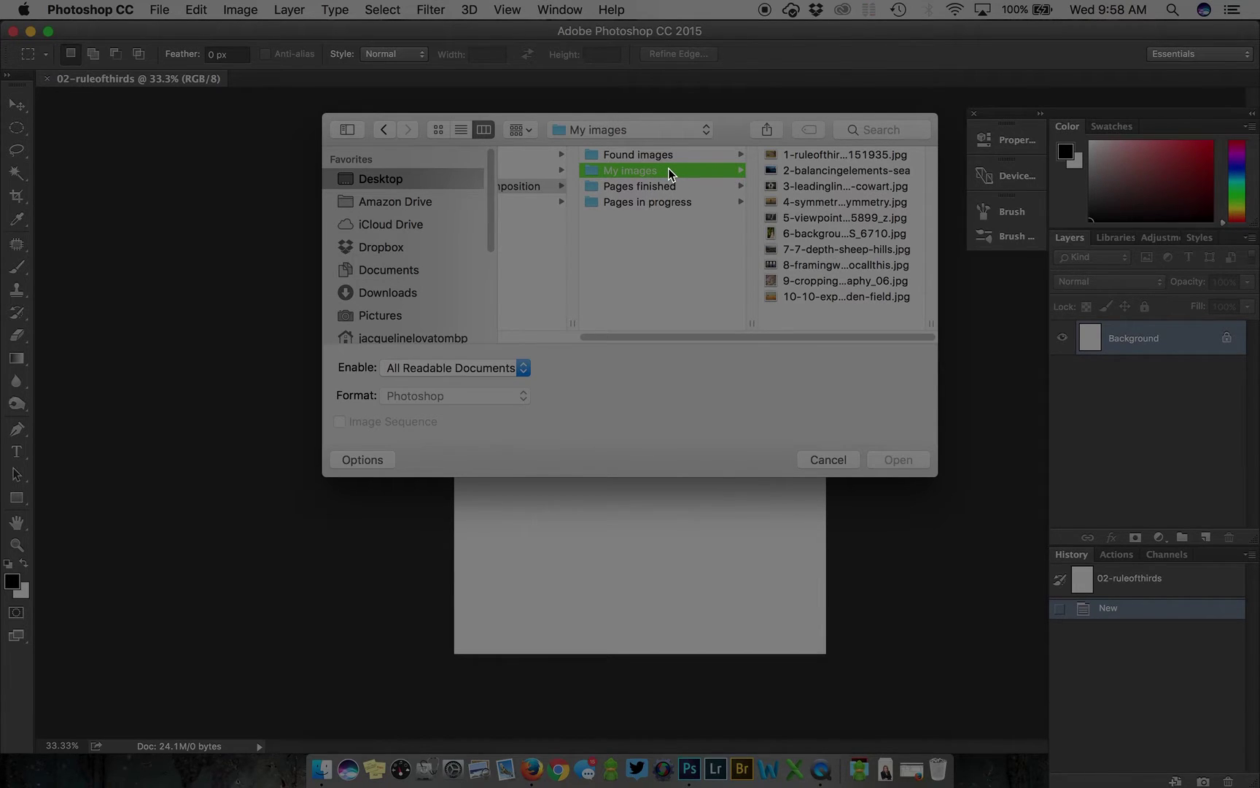
pyautogui.click(779, 156)
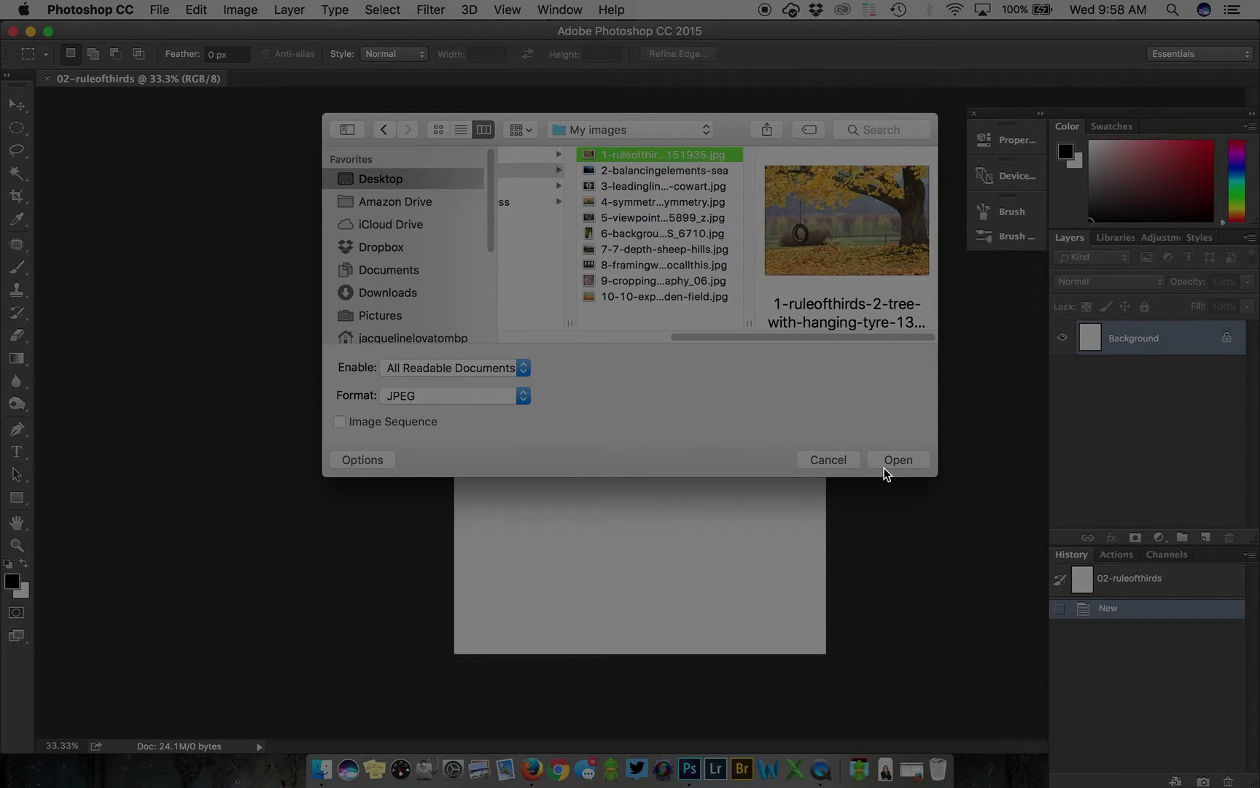
pyautogui.click(885, 467)
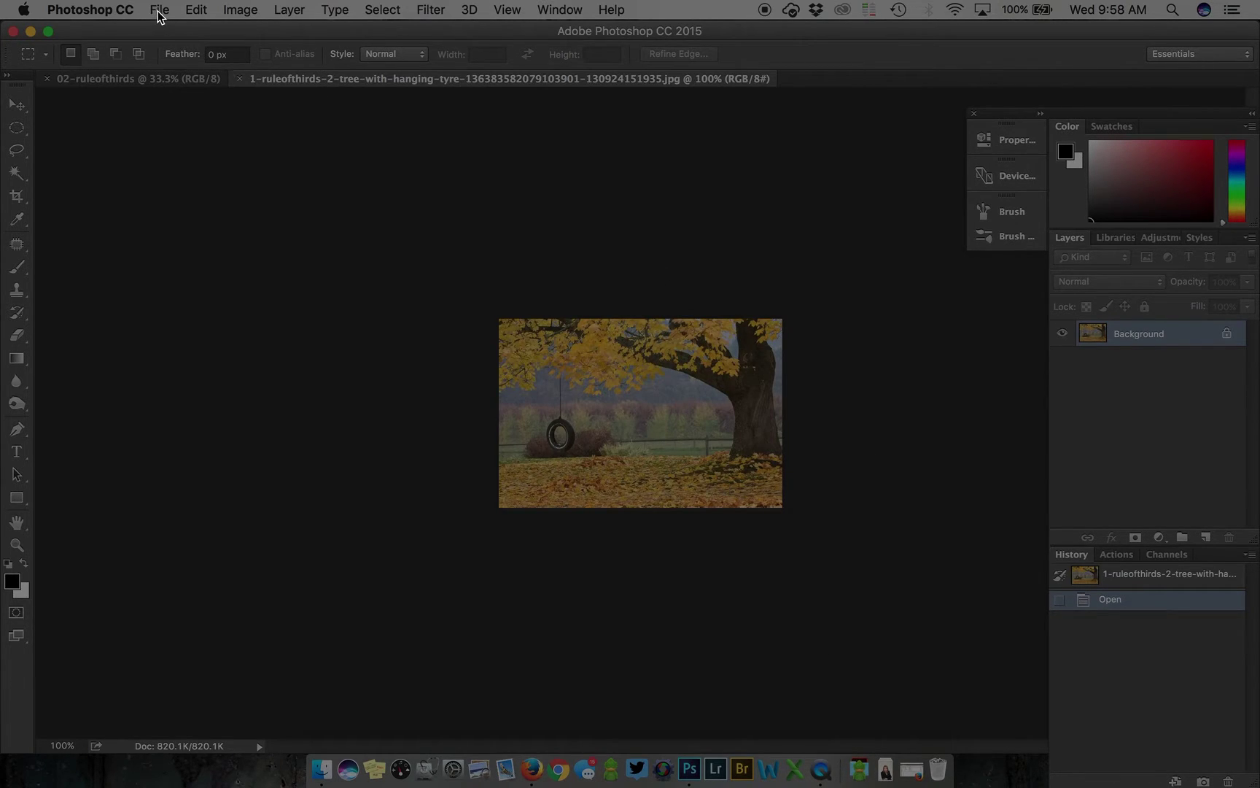
# Open the beach deck-chair JPG from Desktop > photo 101 composition > Found images
pyautogui.click(158, 10)
pyautogui.click(168, 48)
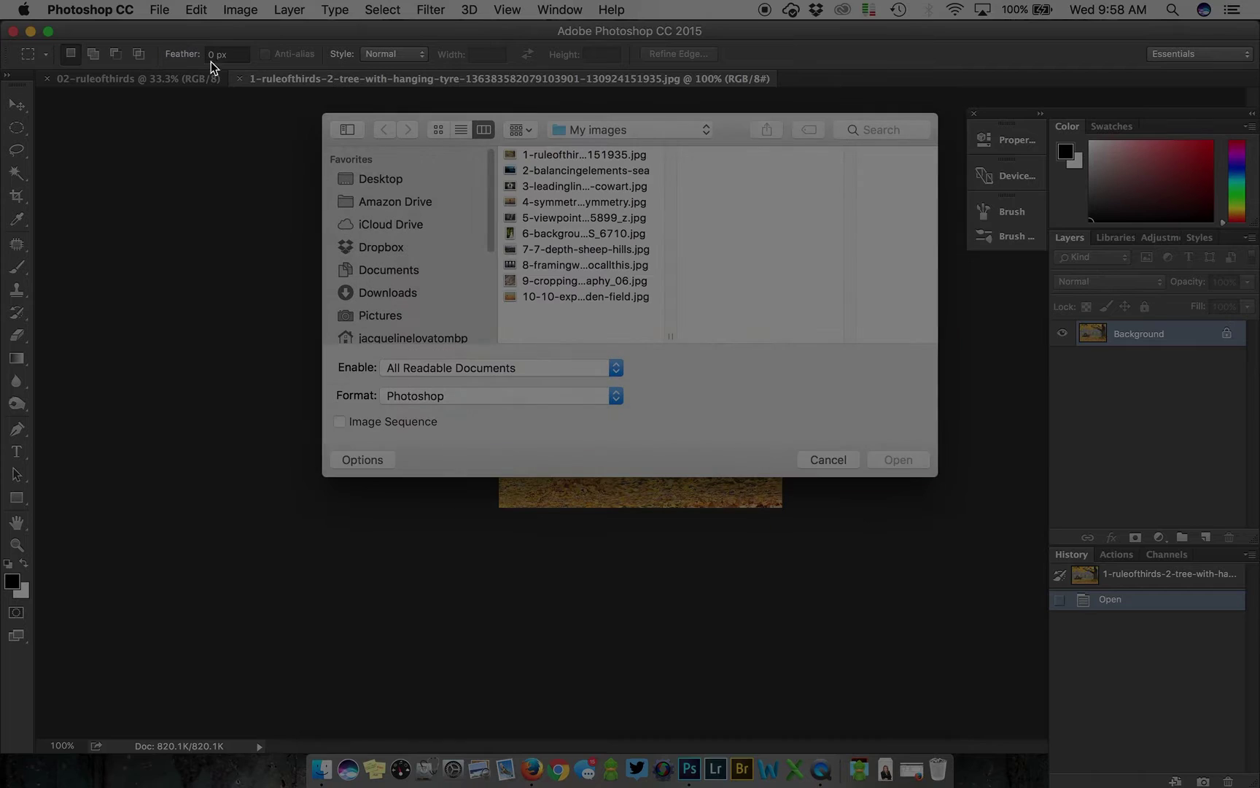
pyautogui.click(584, 130)
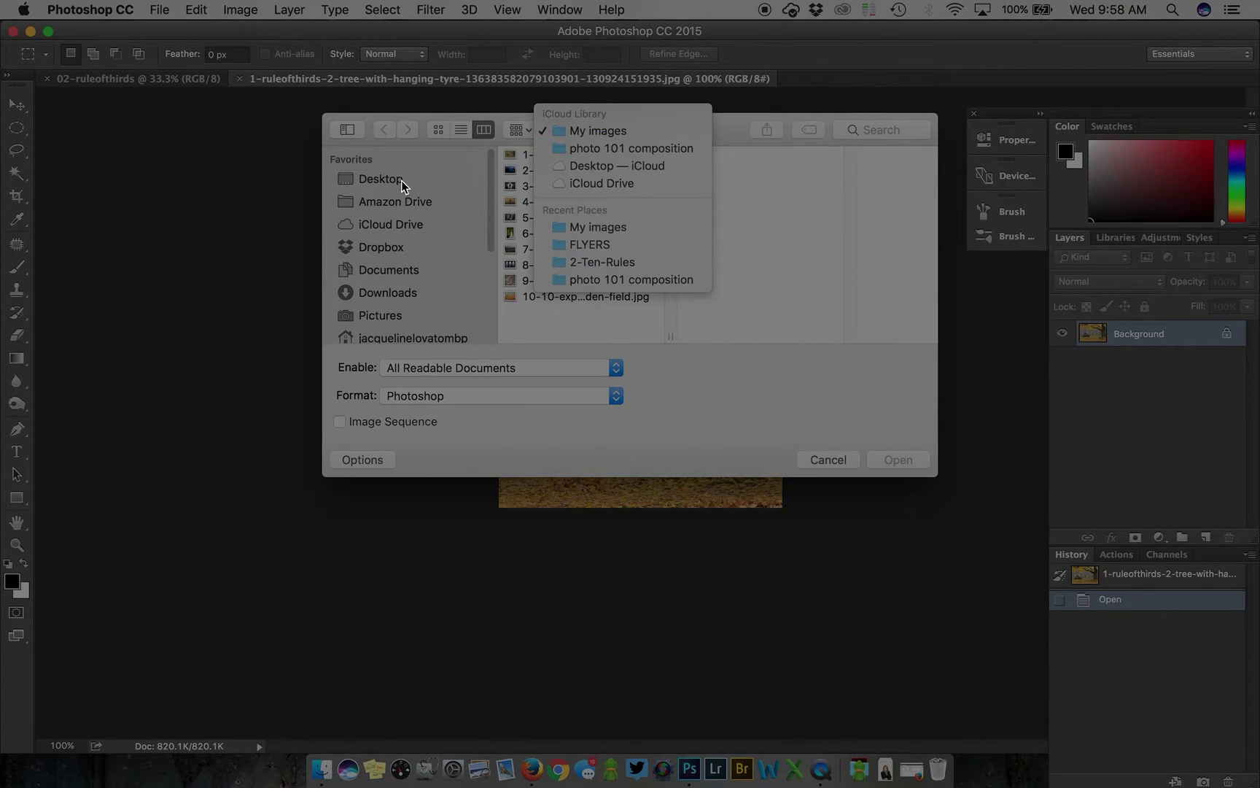
pyautogui.click(376, 180)
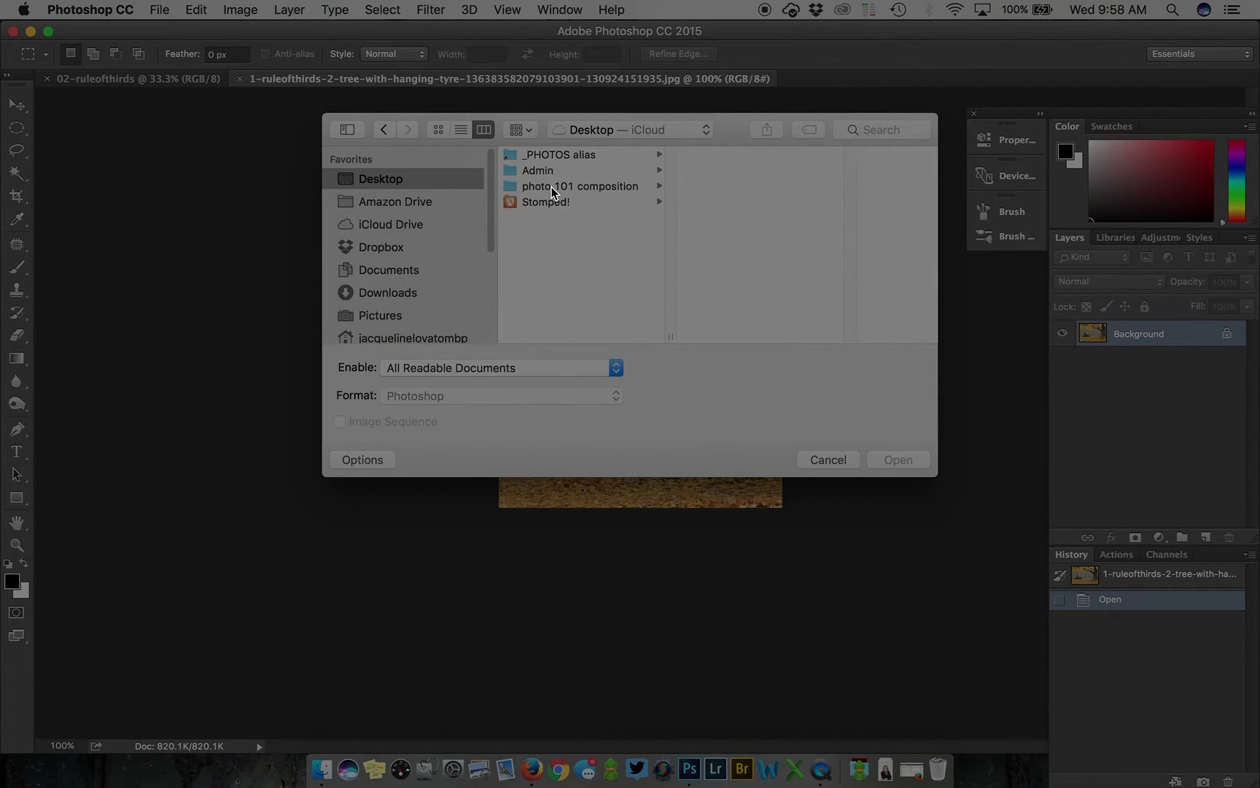
pyautogui.click(552, 187)
pyautogui.click(749, 156)
pyautogui.click(793, 154)
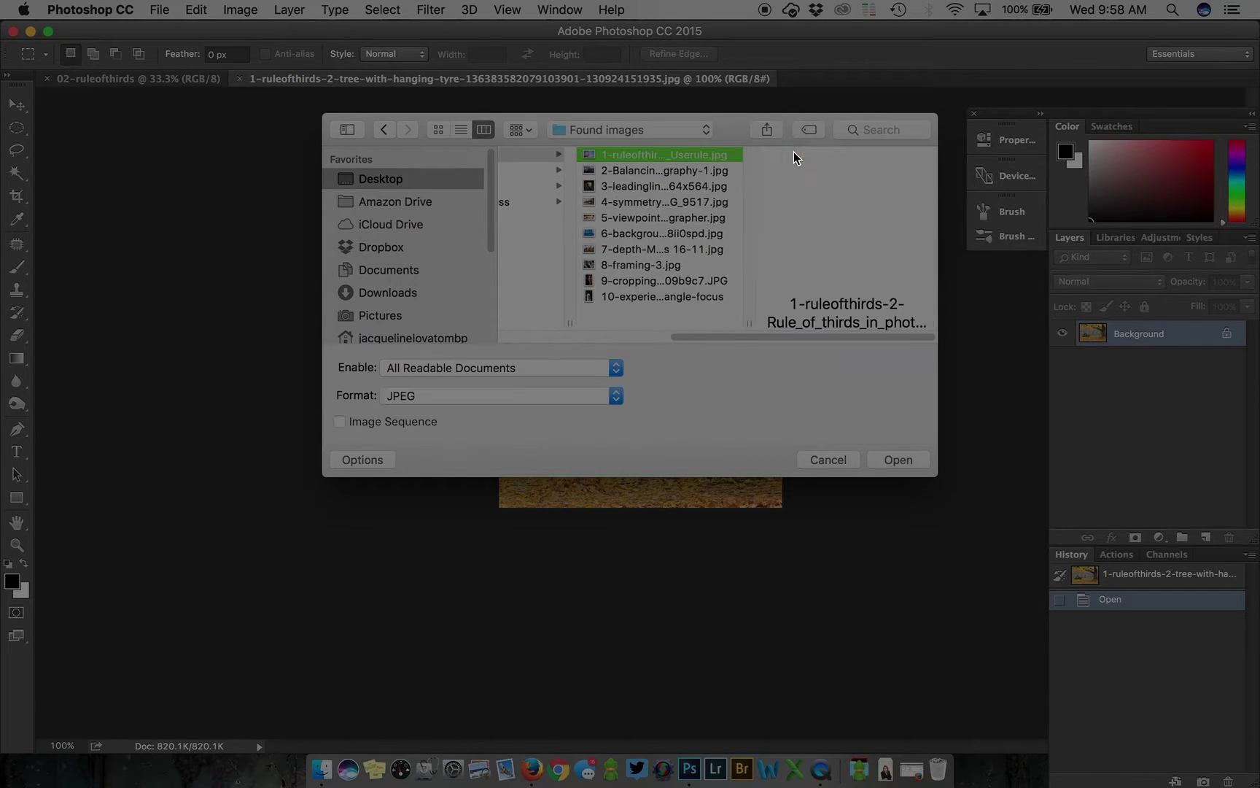
pyautogui.click(890, 460)
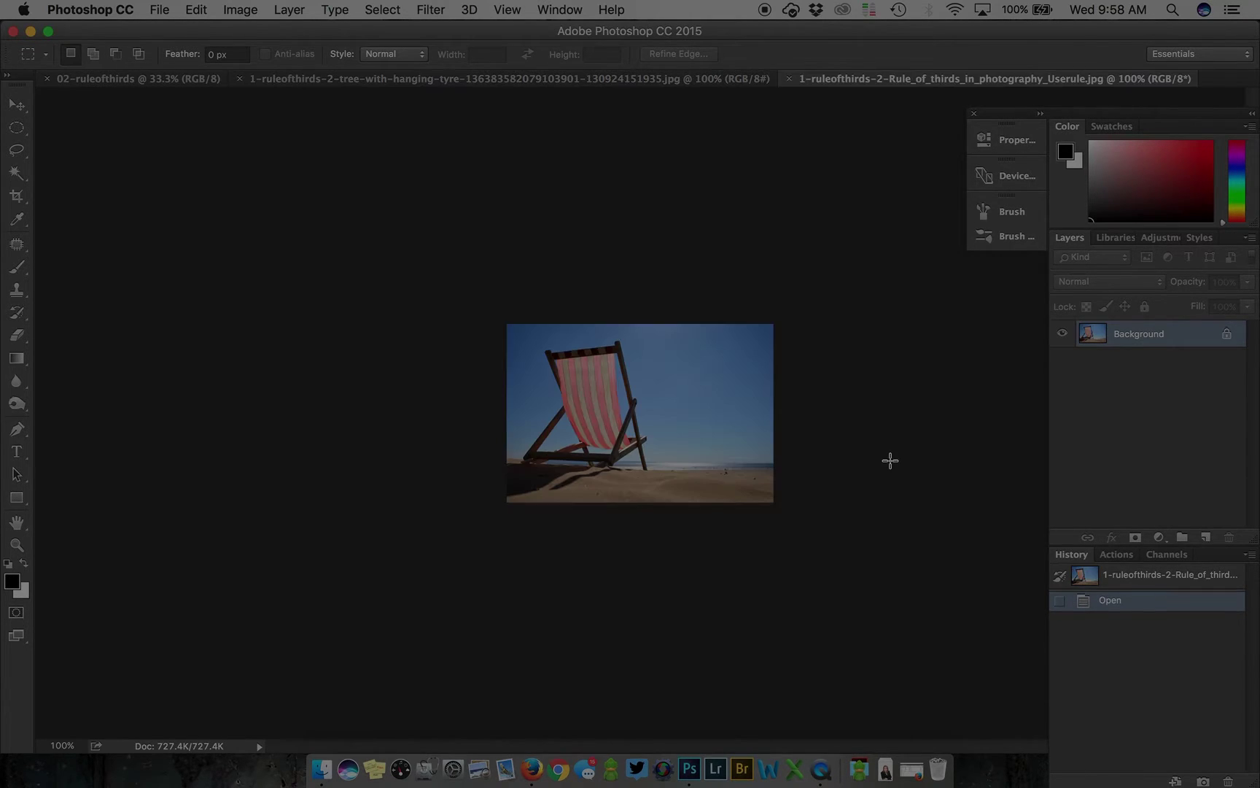
# Zoom the deck-chair photo to 200% and make the plain Move tool active
pyautogui.keyDown('super'); pyautogui.click(631, 407); pyautogui.keyUp('super')
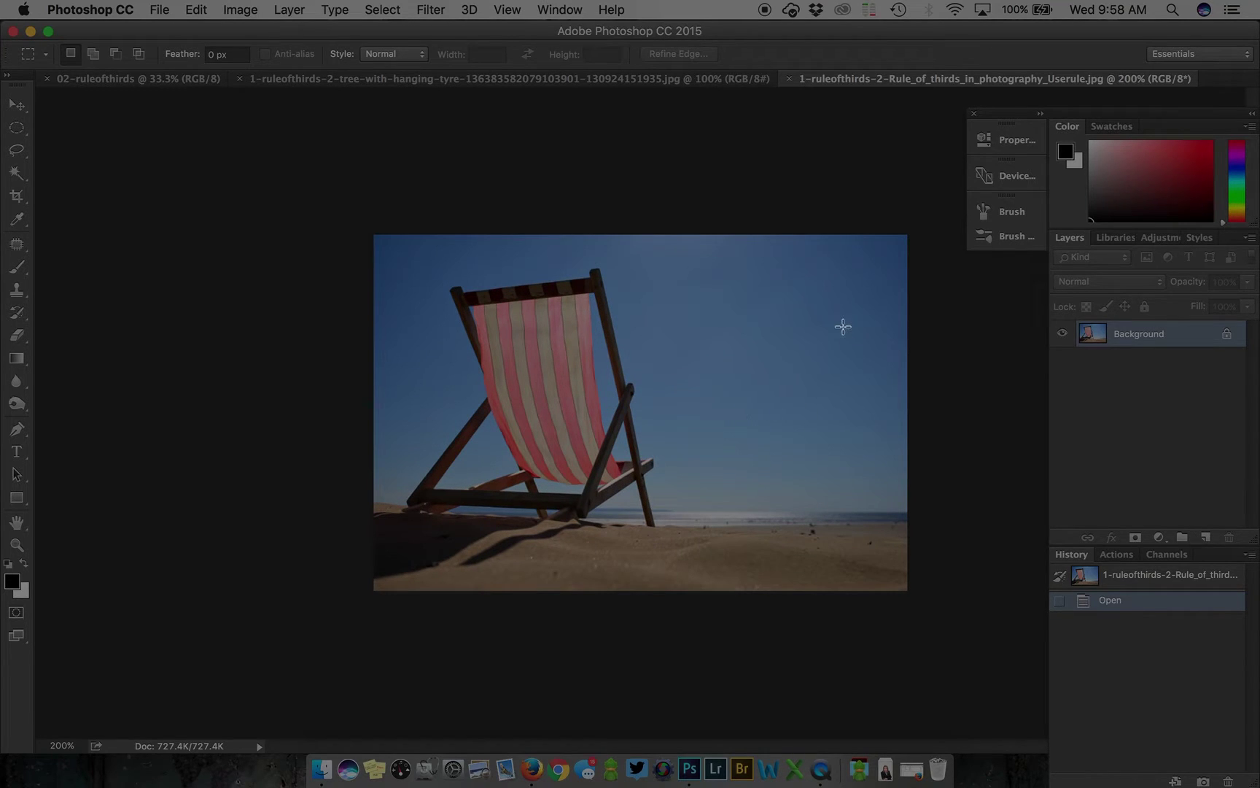
pyautogui.click(20, 105)
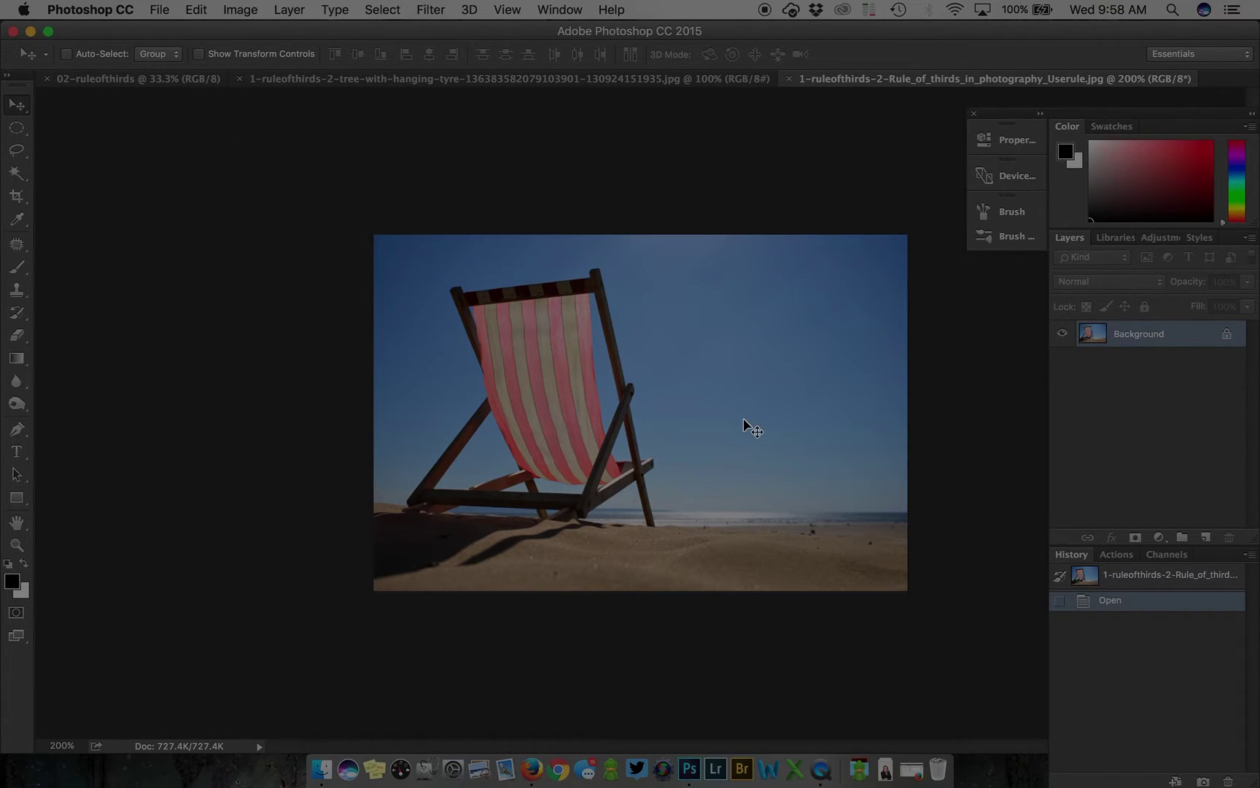
pyautogui.rightClick(18, 111)
pyautogui.click(84, 104)
pyautogui.click(16, 267)
pyautogui.click(669, 405)
pyautogui.moveTo(670, 406); pyautogui.dragTo(937, 394)
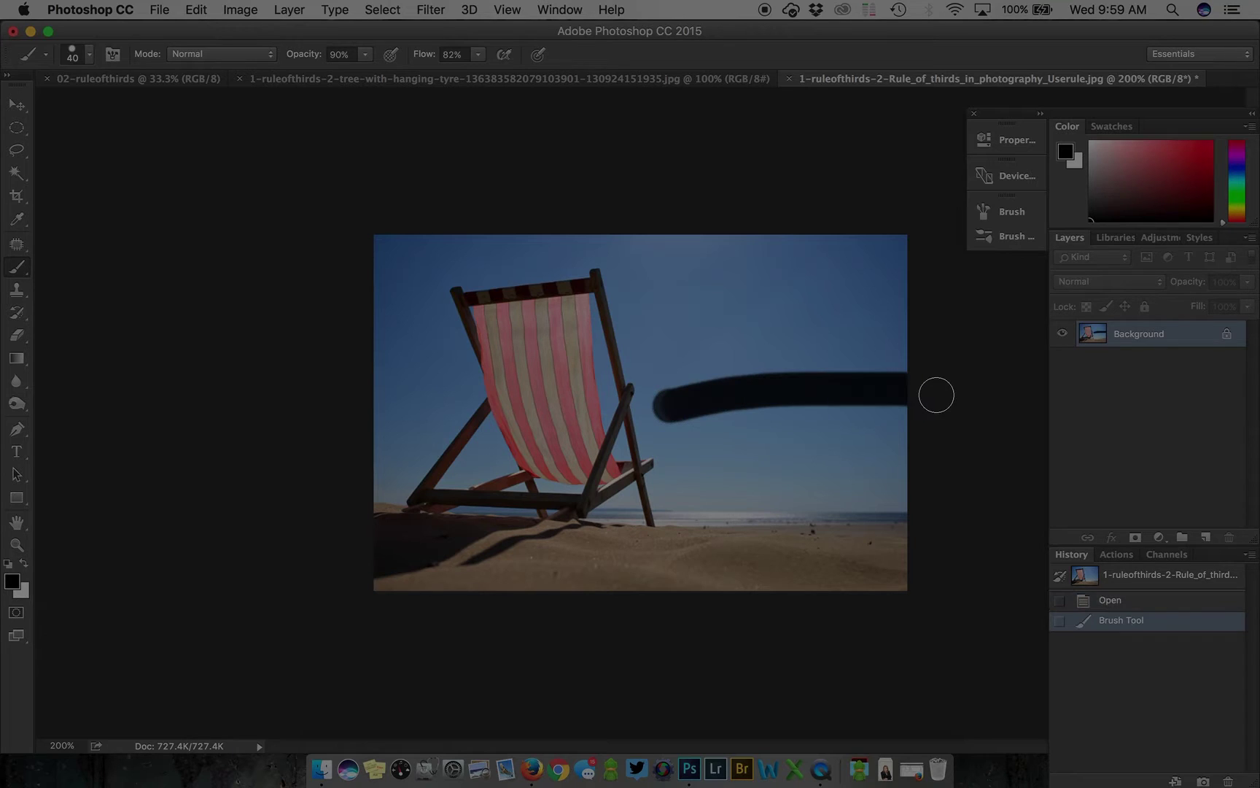
pyautogui.press('cmd+z')
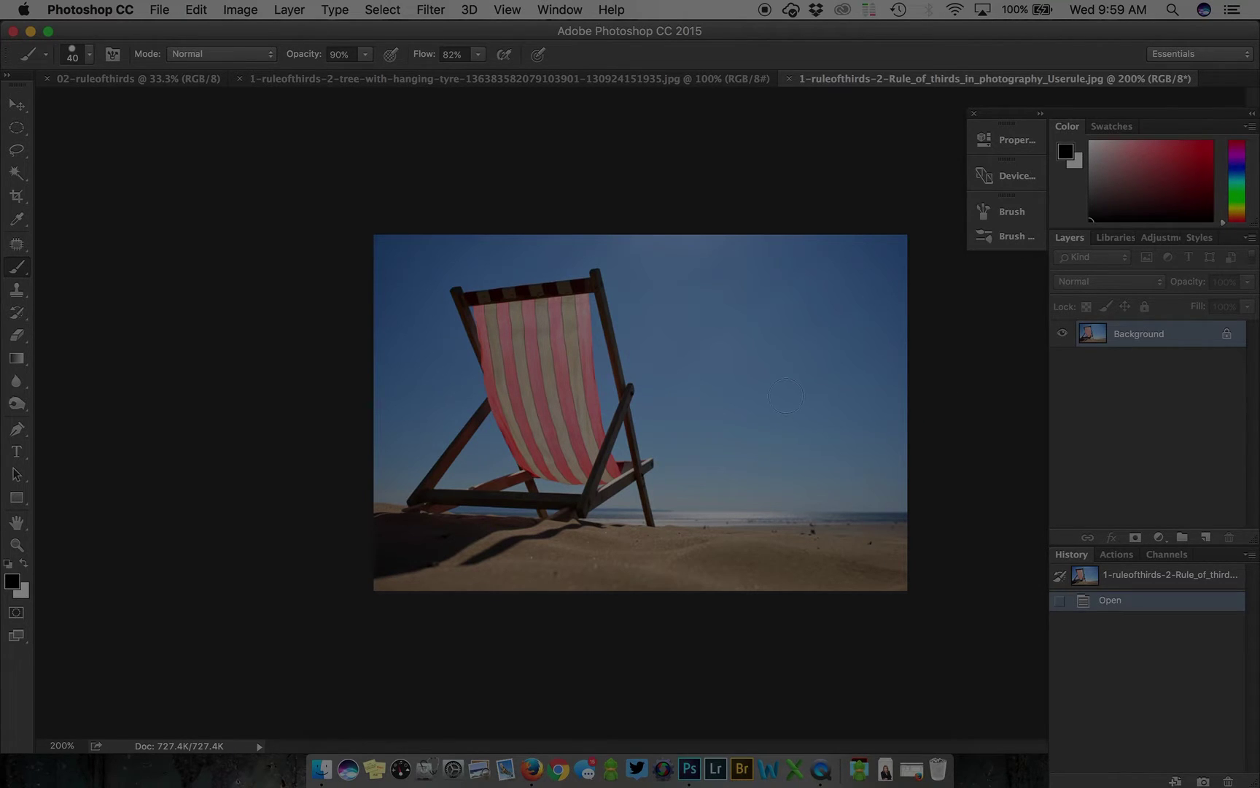
pyautogui.press('c')
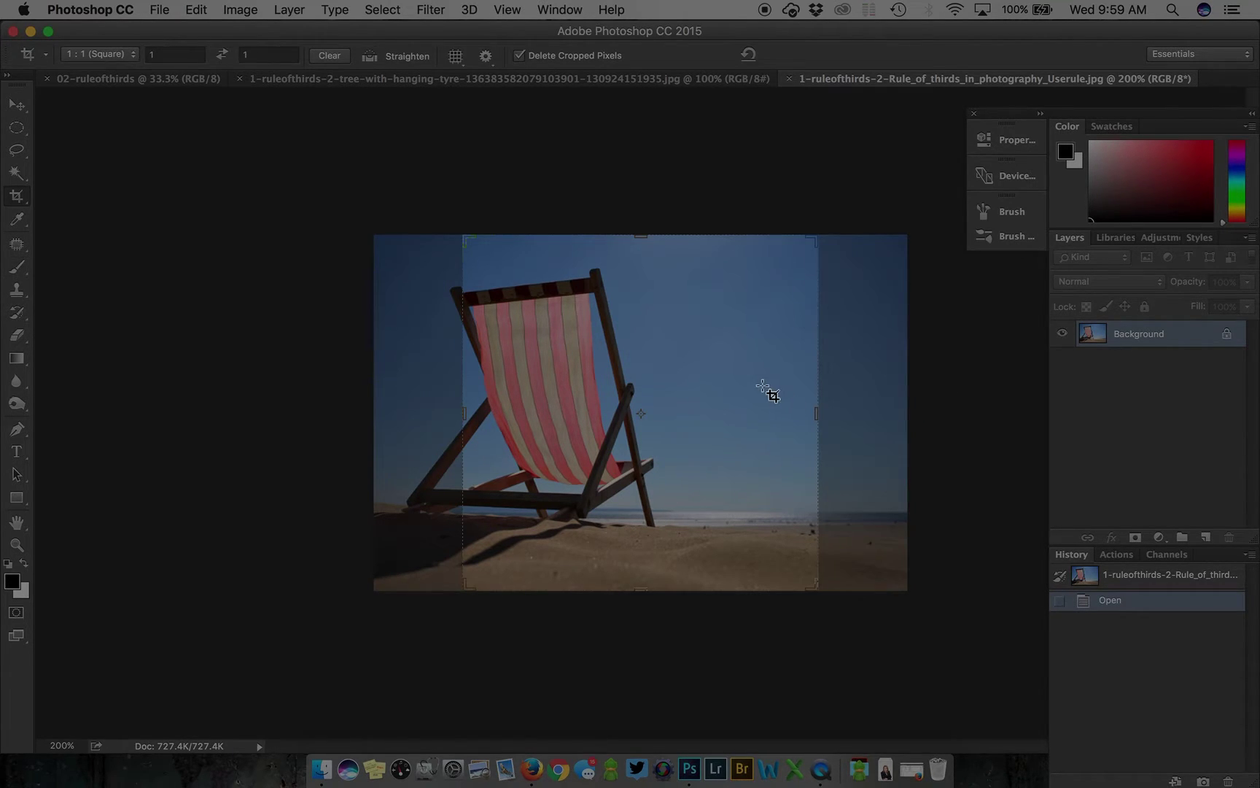
pyautogui.click(806, 428)
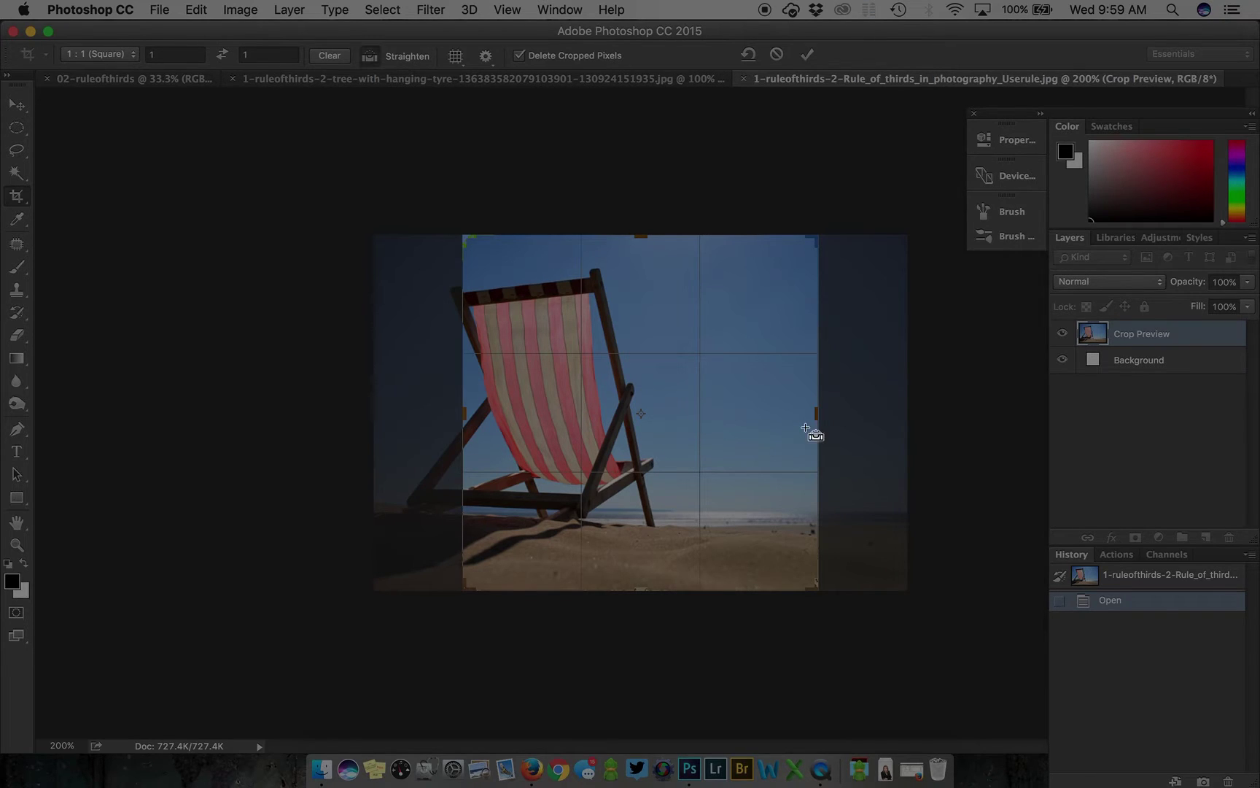
pyautogui.click(16, 104)
pyautogui.click(552, 279)
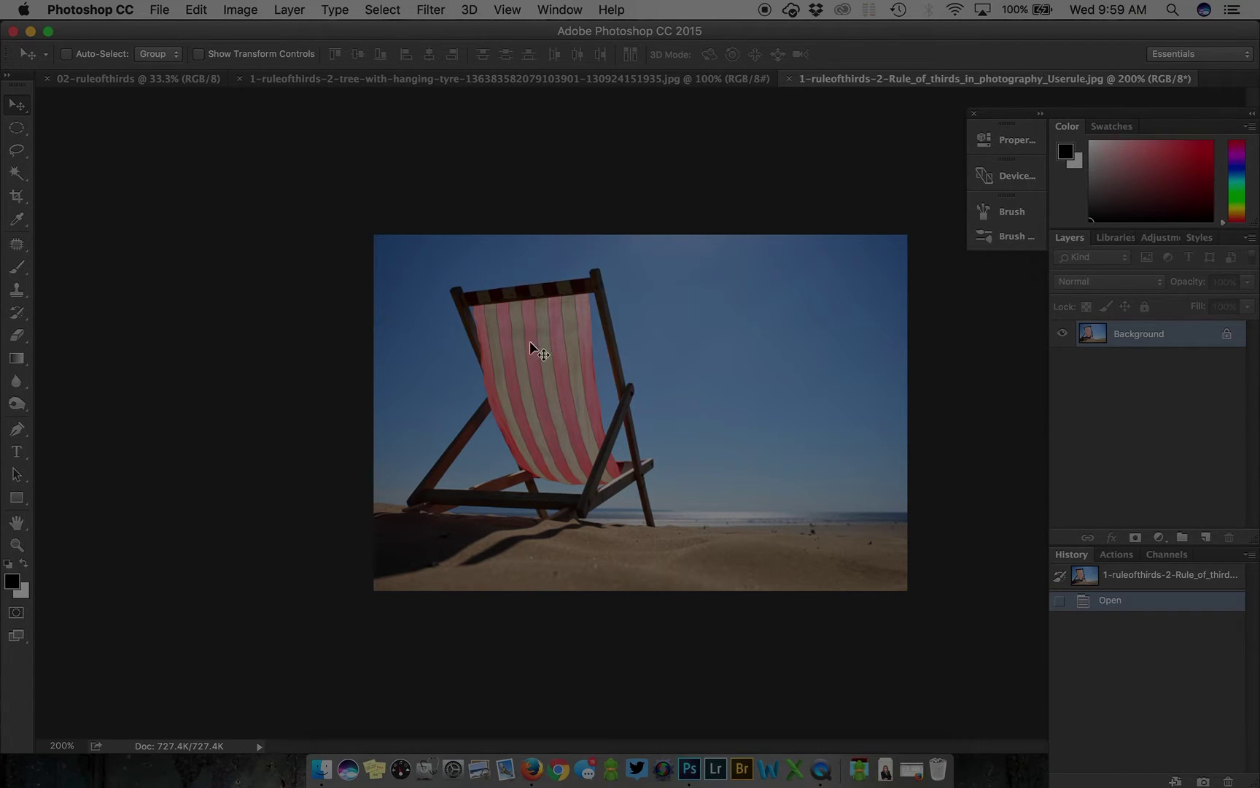
pyautogui.click(649, 375)
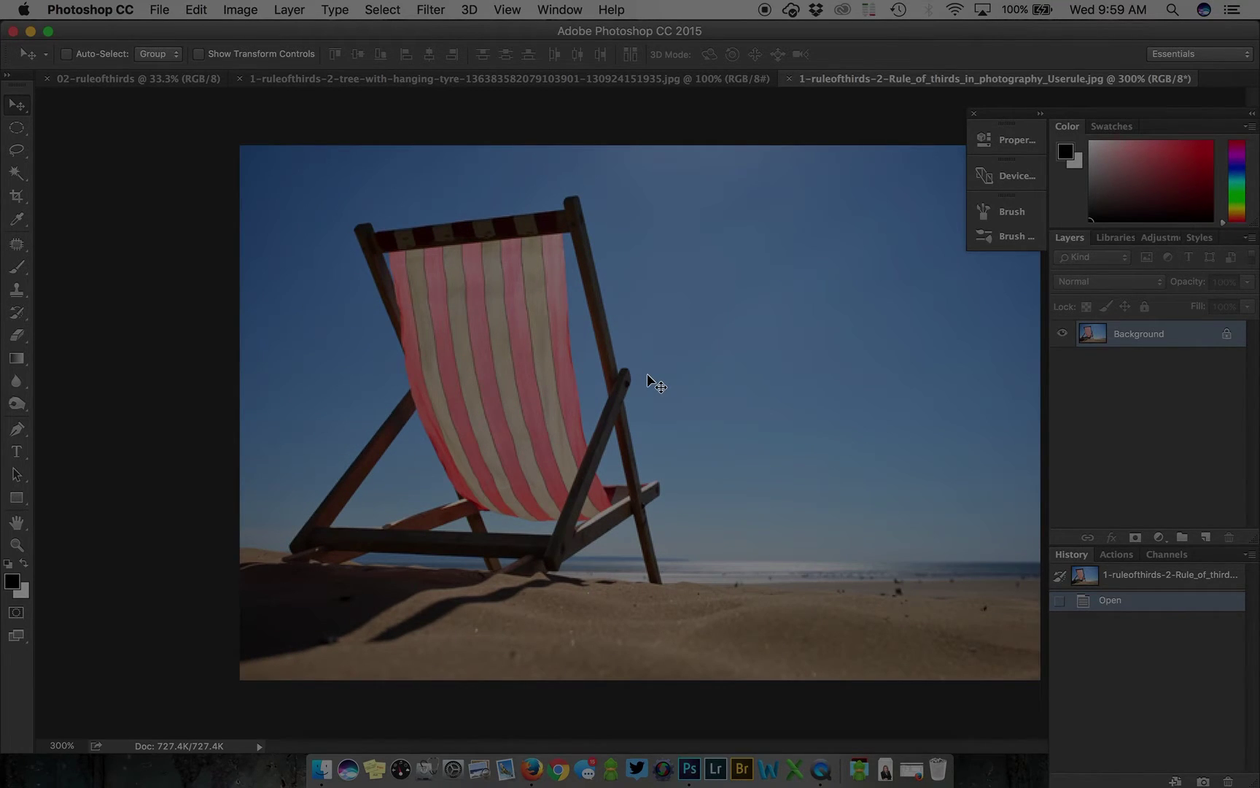
pyautogui.press('super+space')
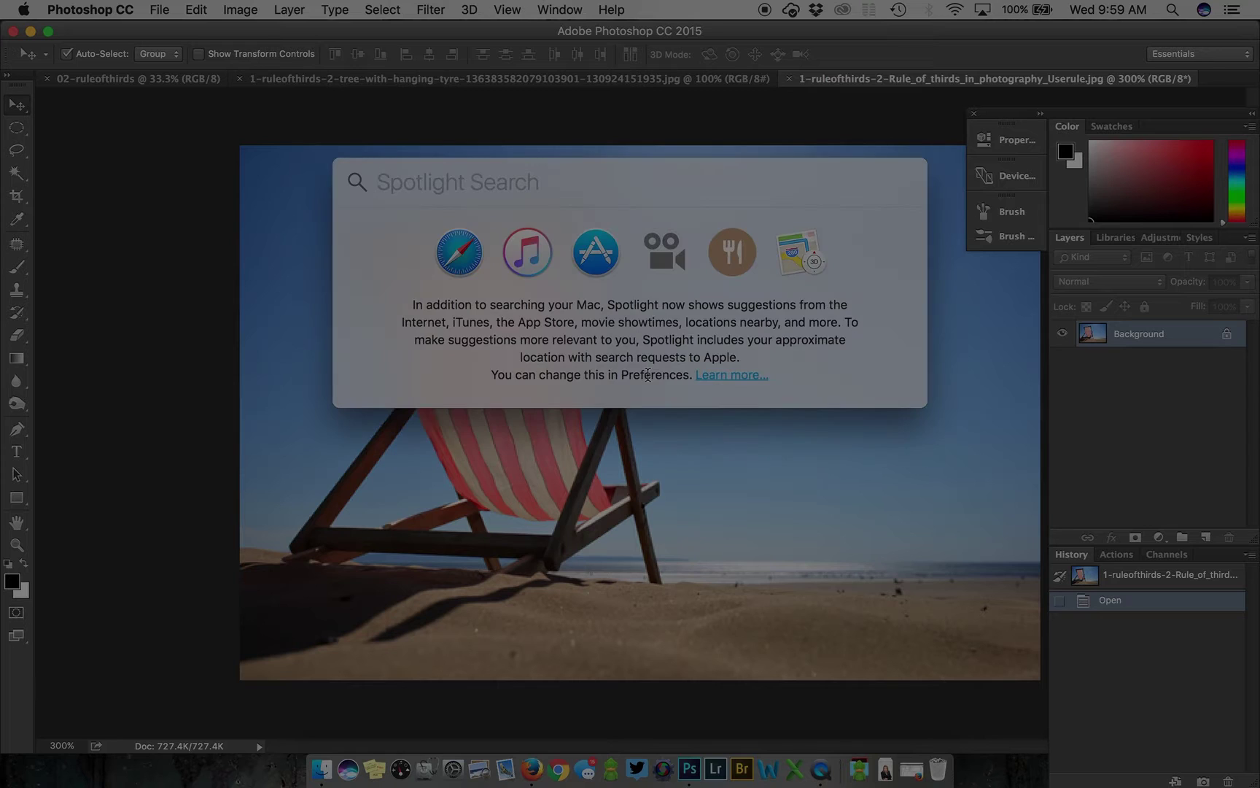
pyautogui.press('super+space')
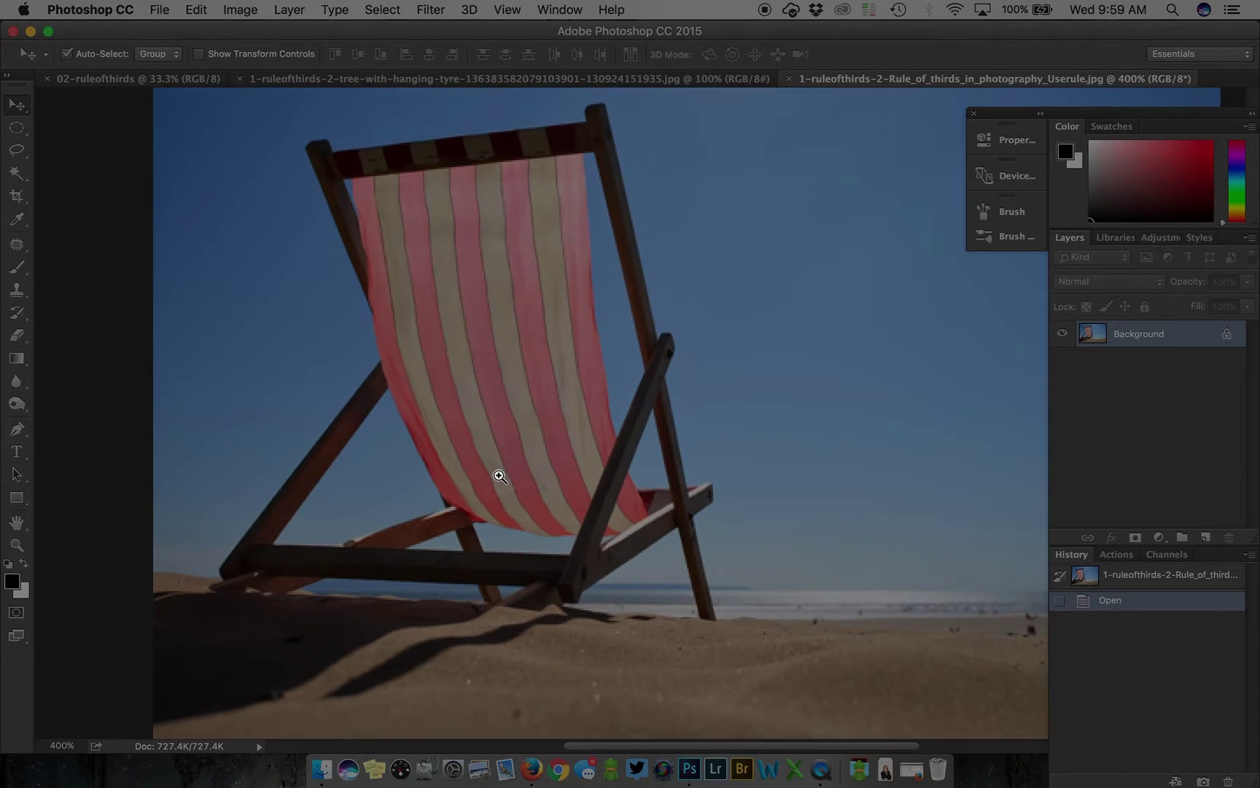
pyautogui.click(499, 477)
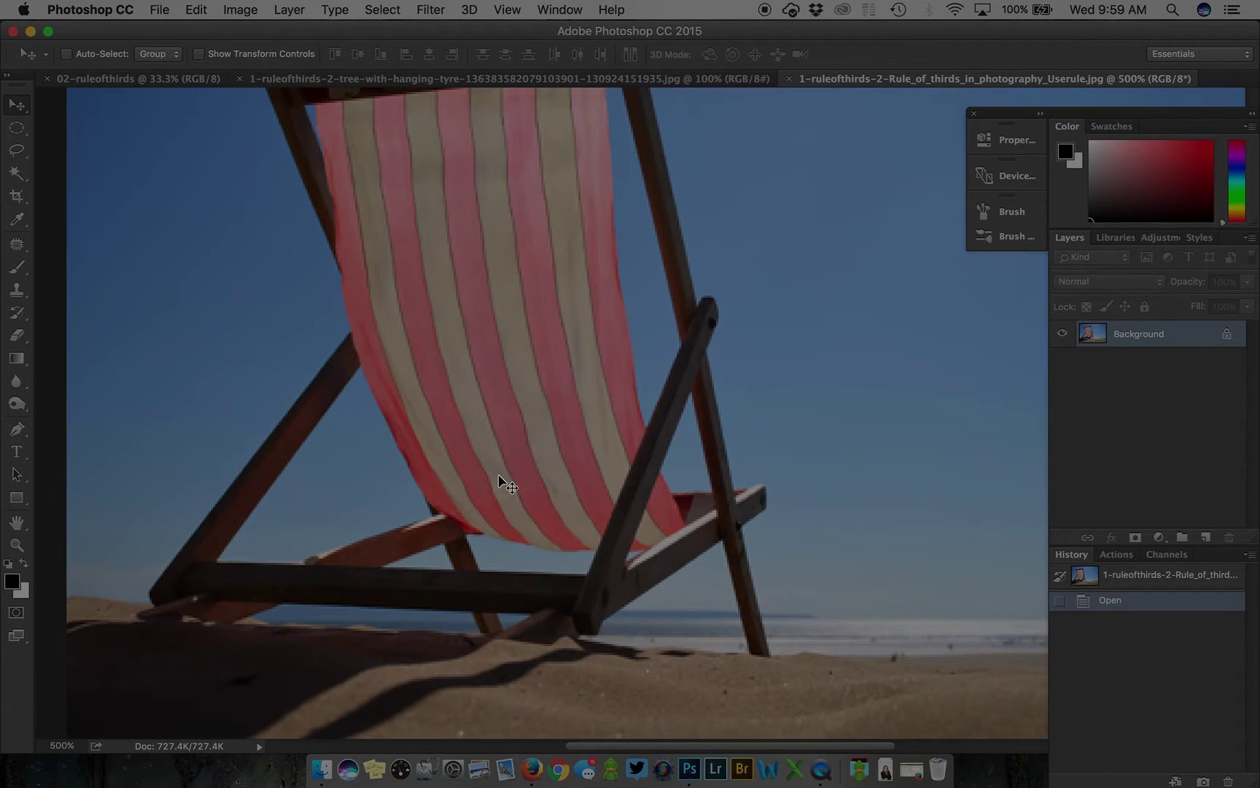
pyautogui.keyDown('alt'); pyautogui.click(567, 486); pyautogui.keyUp('alt')
pyautogui.keyDown('alt'); pyautogui.click(613, 453); pyautogui.keyUp('alt')
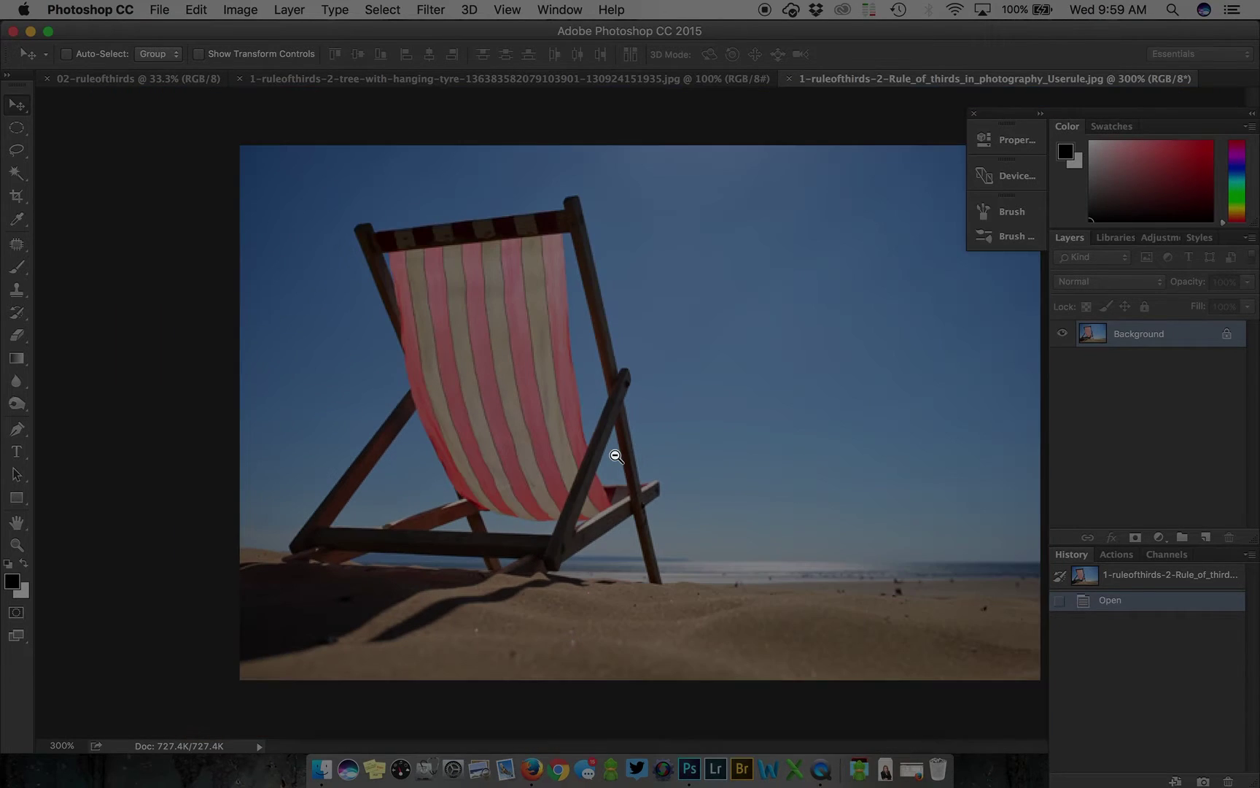
pyautogui.keyDown('alt'); pyautogui.click(616, 455); pyautogui.keyUp('alt')
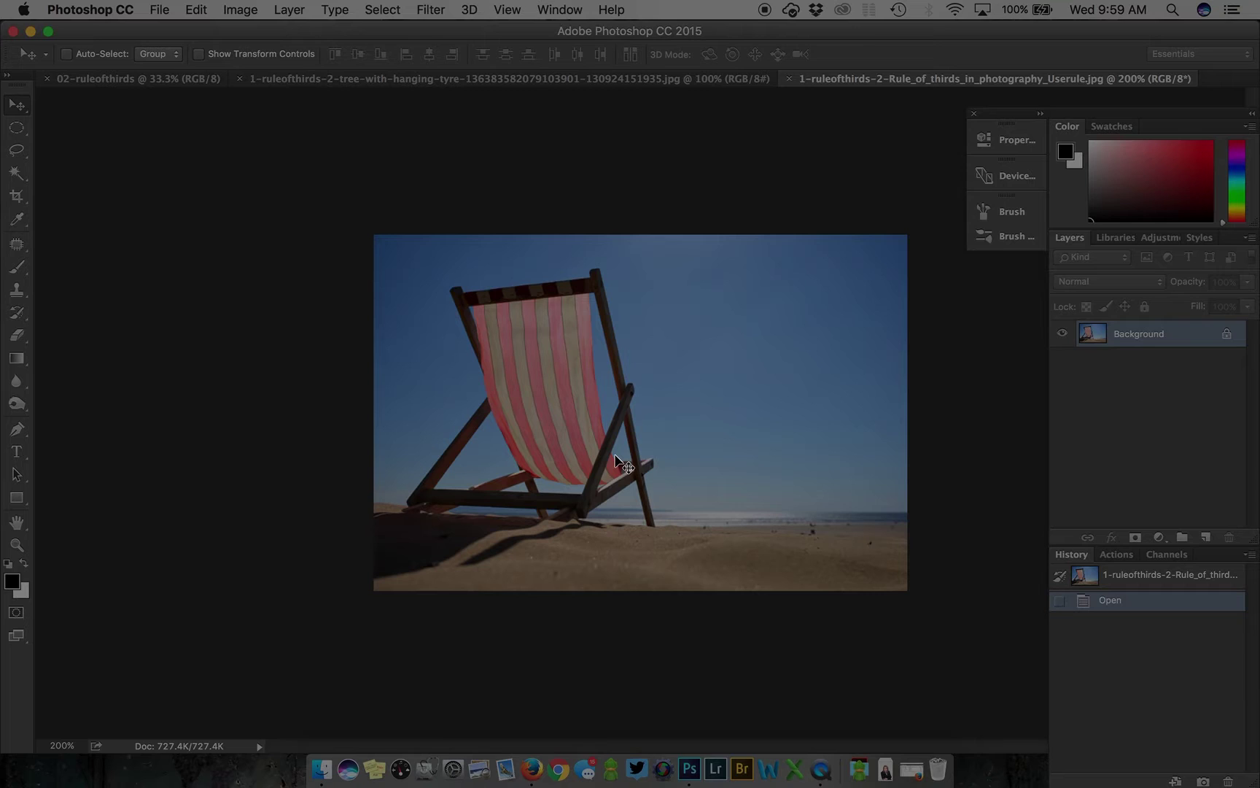
pyautogui.press('super+equal')
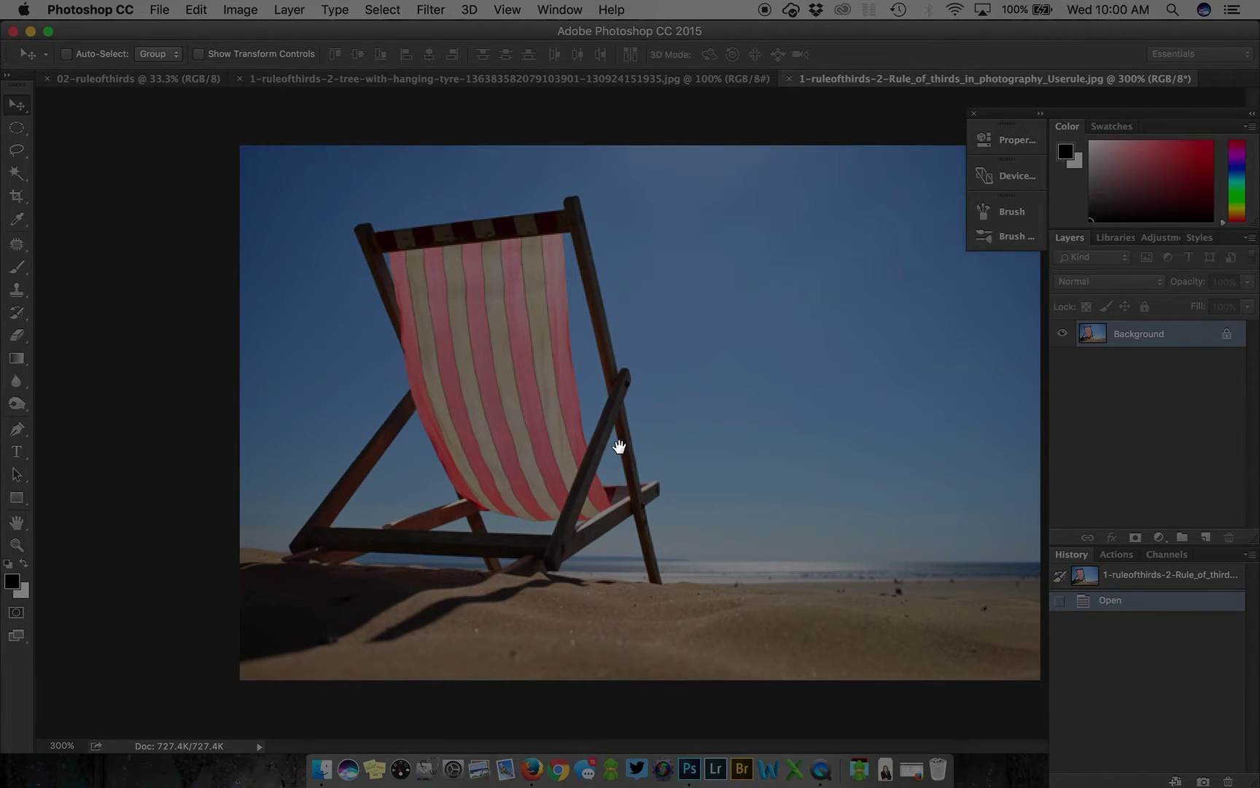
pyautogui.keyDown('alt'); pyautogui.click(662, 451); pyautogui.keyUp('alt')
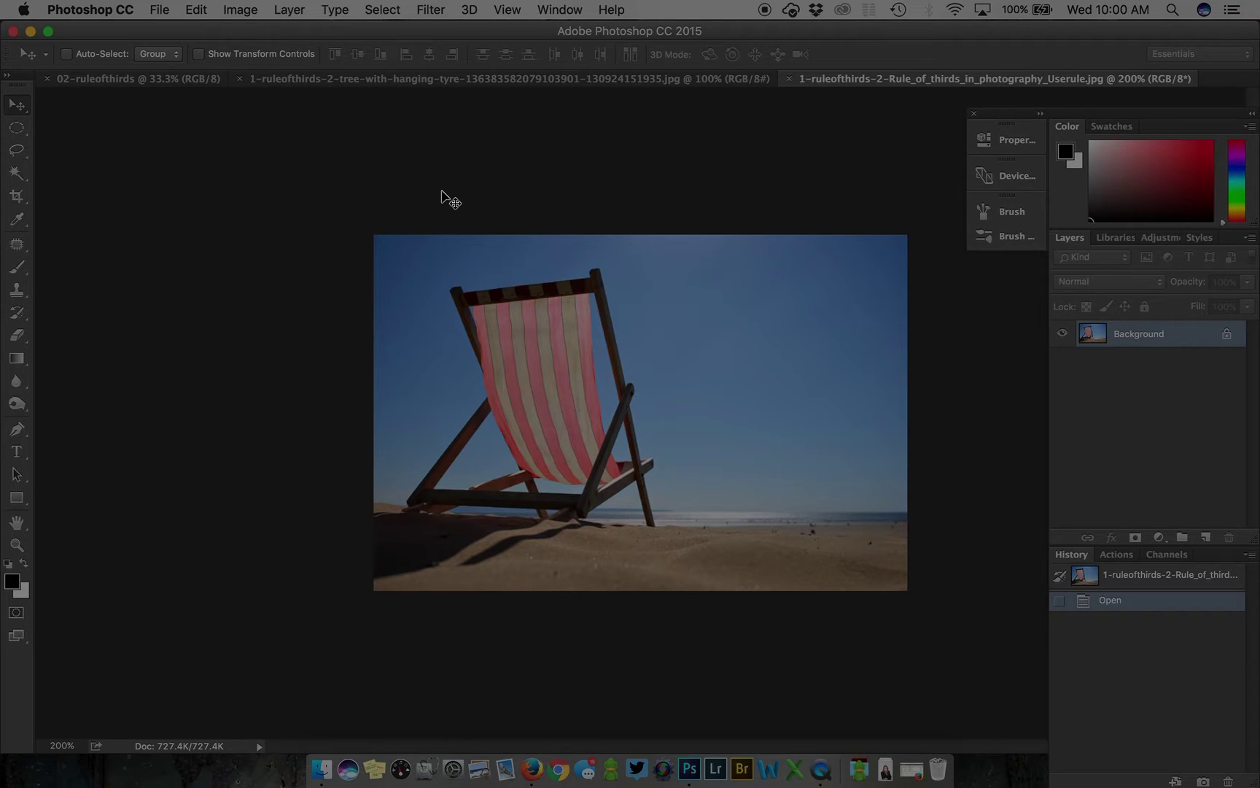
# Select the entire beach-chair photo with Cmd+A
pyautogui.press('super+a')
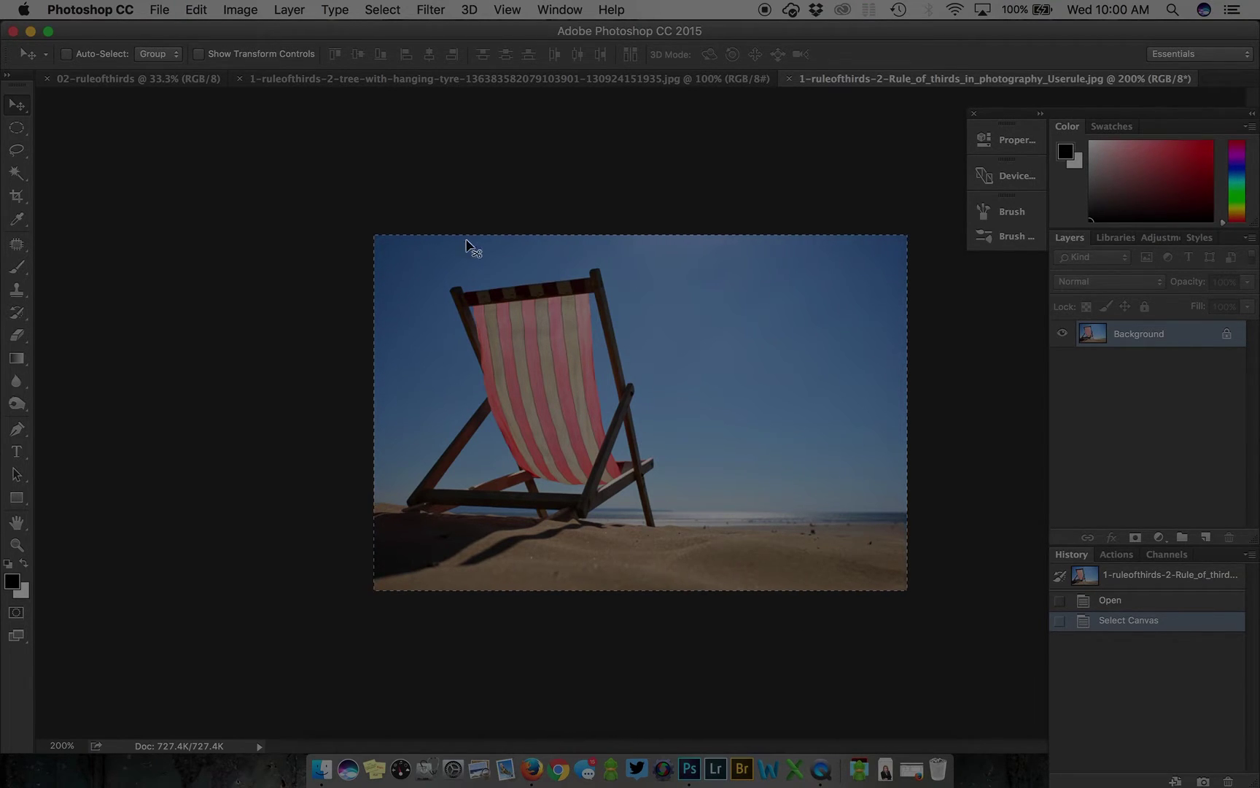
# Paste the beach-chair photo into 02-ruleofthirds as Layer 1 and drag it up-left
pyautogui.click(168, 80)
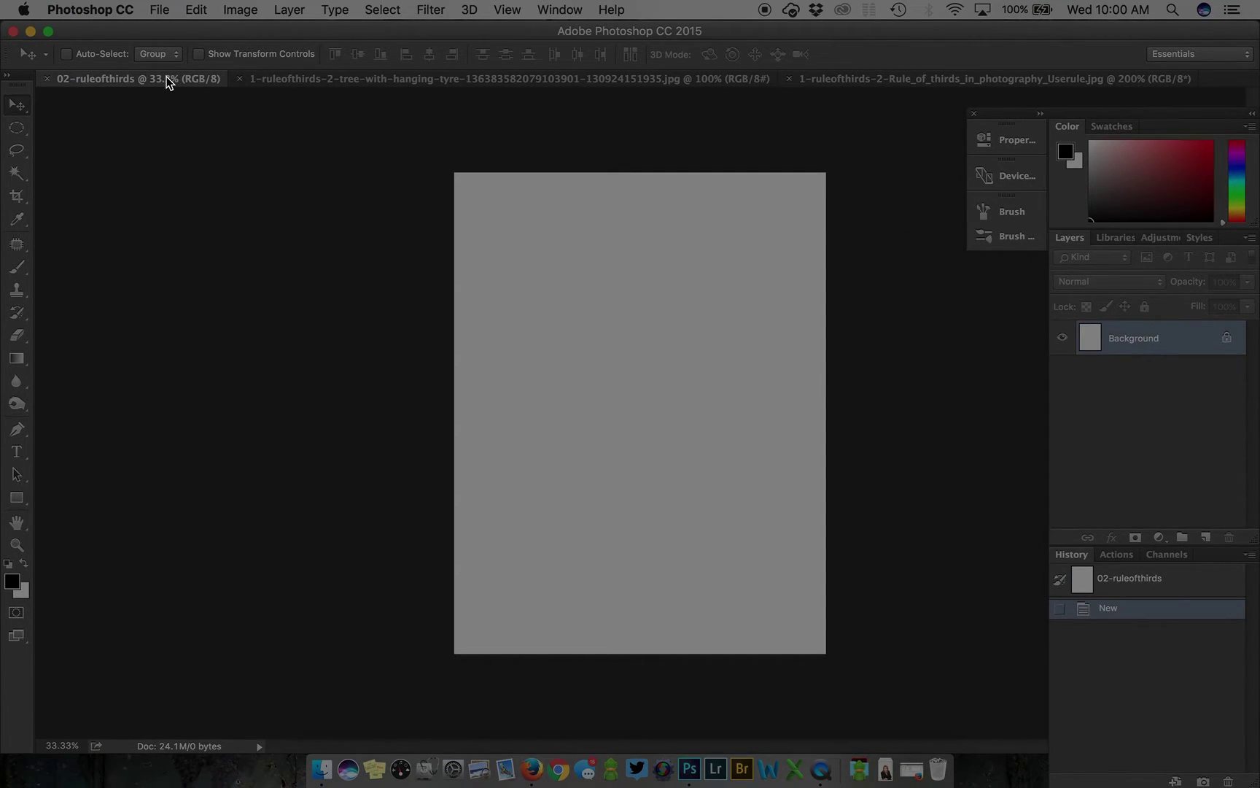
pyautogui.click(293, 81)
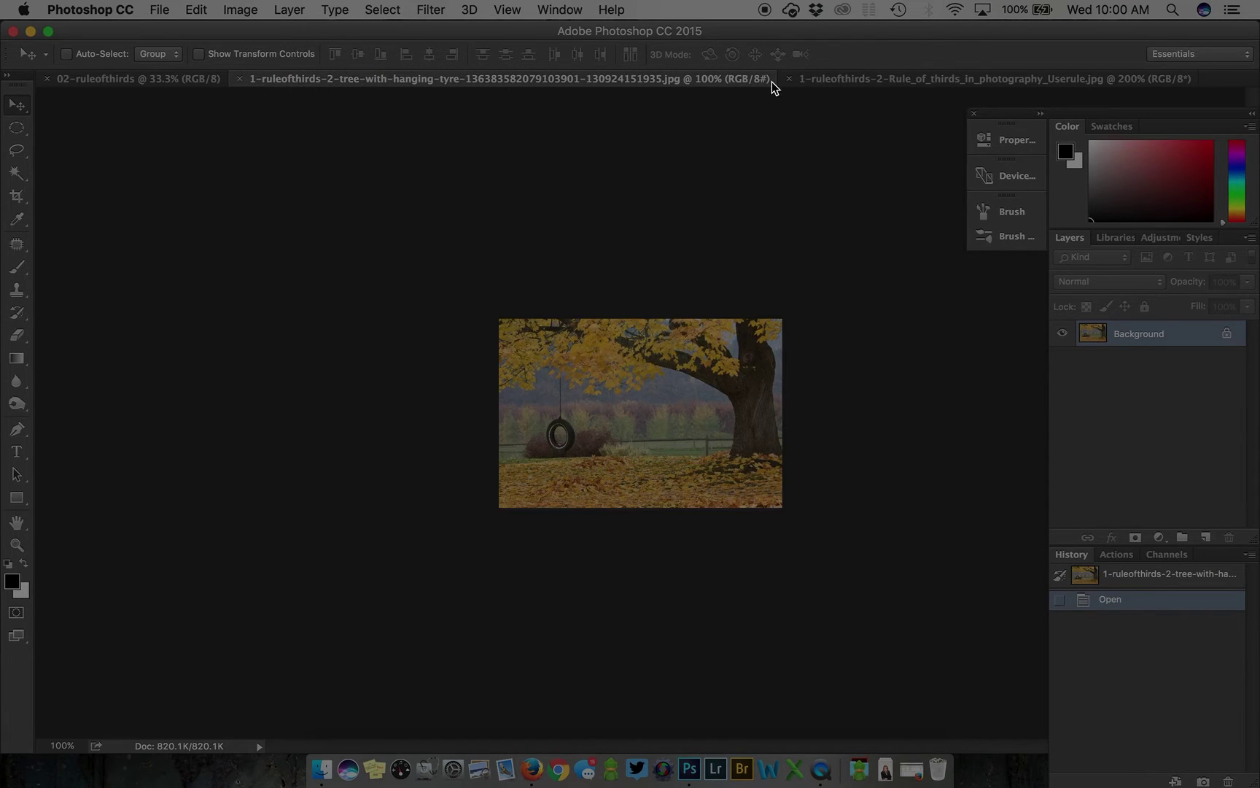
pyautogui.click(828, 79)
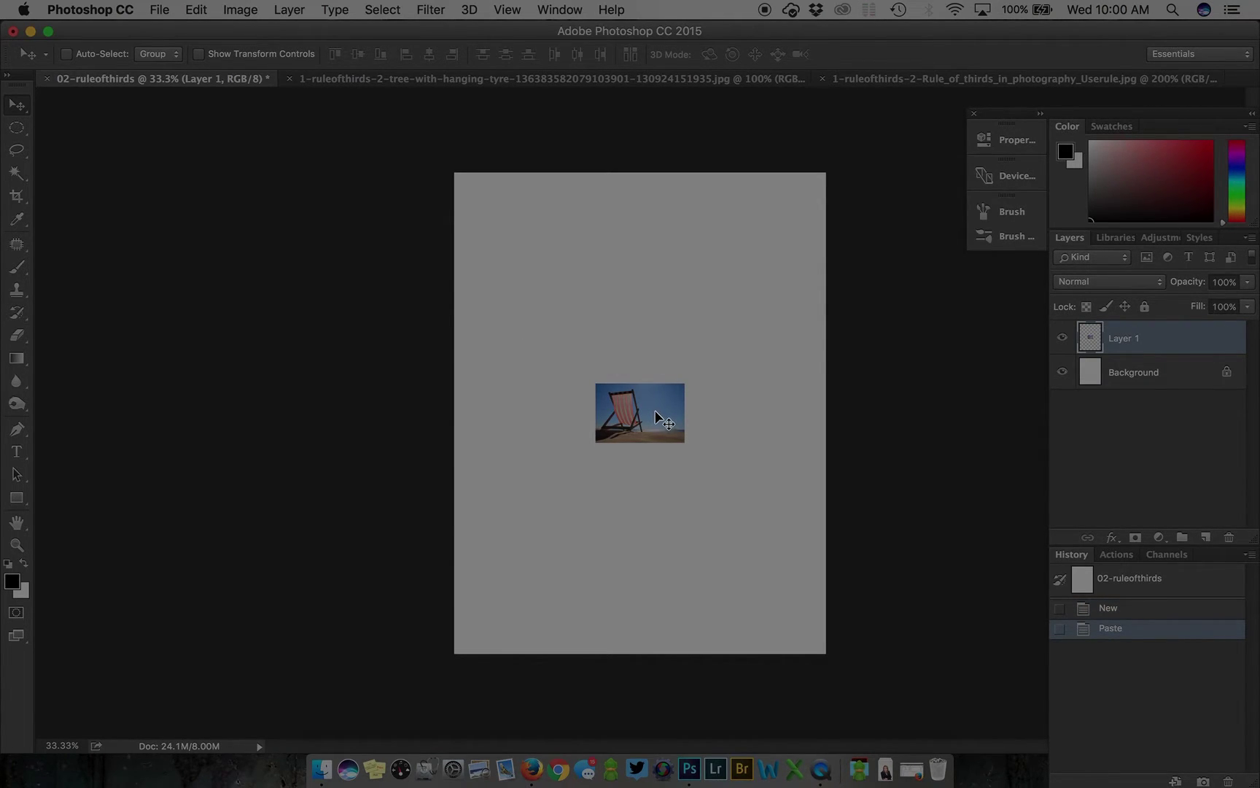
pyautogui.moveTo(655, 410); pyautogui.dragTo(593, 294)
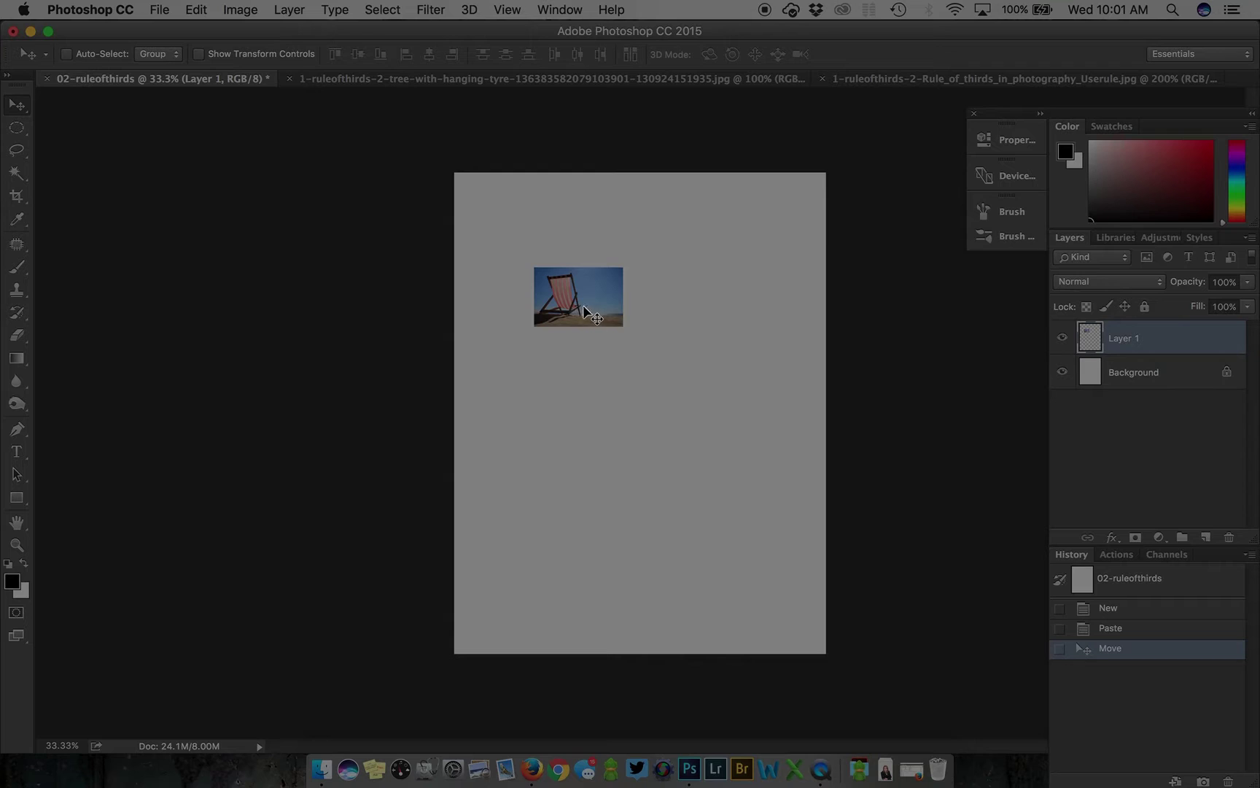
# Drag Layer 1 further up-left until it rests near the page's top-left corner
pyautogui.moveTo(584, 299)
pyautogui.mouseDown()
pyautogui.moveTo(552, 263)
pyautogui.moveTo(610, 333)
pyautogui.moveTo(568, 291)
pyautogui.mouseUp()
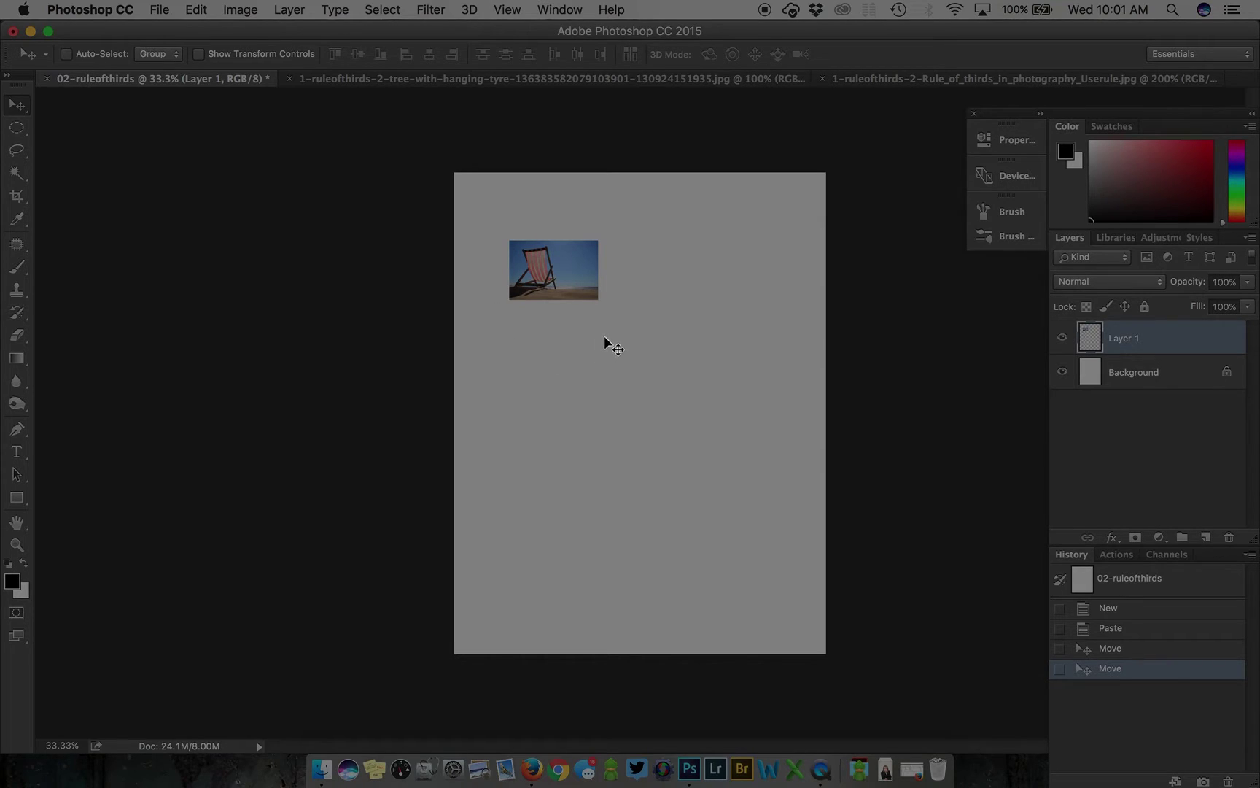
pyautogui.moveTo(575, 269); pyautogui.dragTo(520, 226)
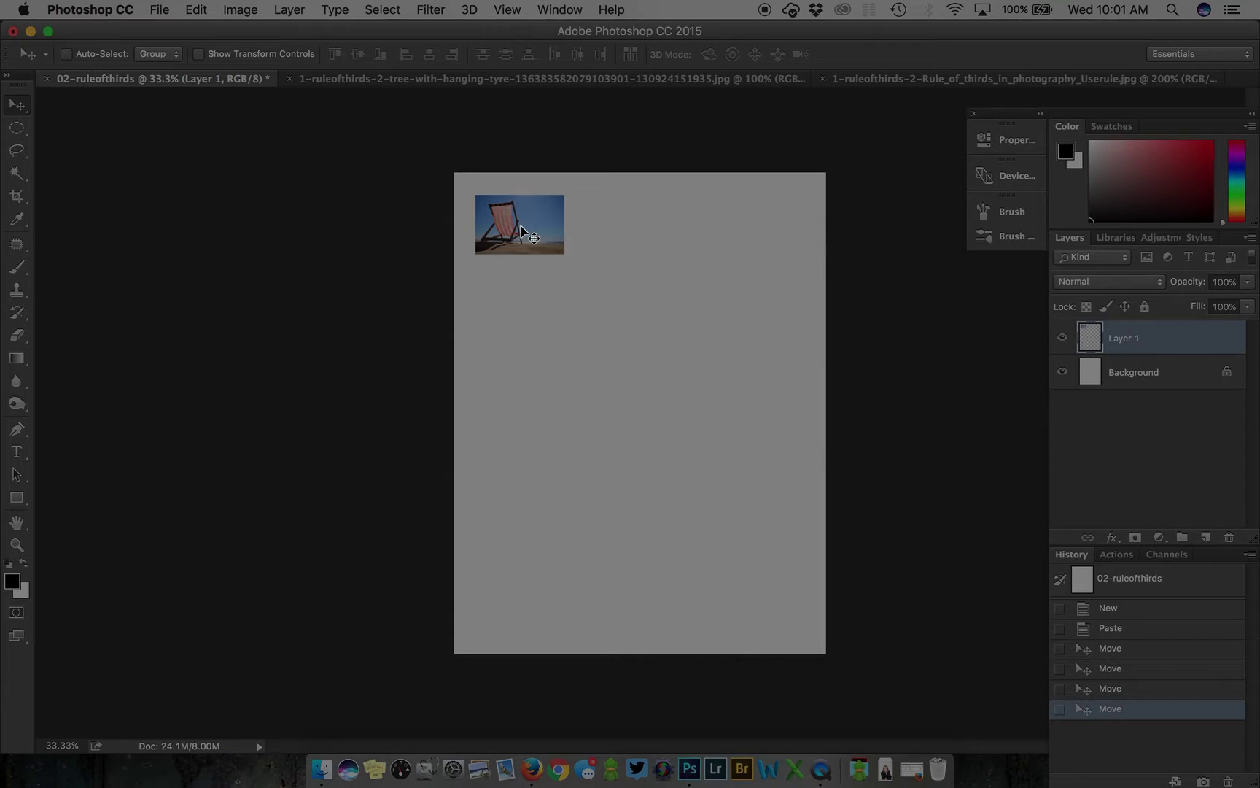
# Try stretching the beach-chair layer with Free Transform, then cancel back to its original size
pyautogui.hotkey('ctrl', 't')
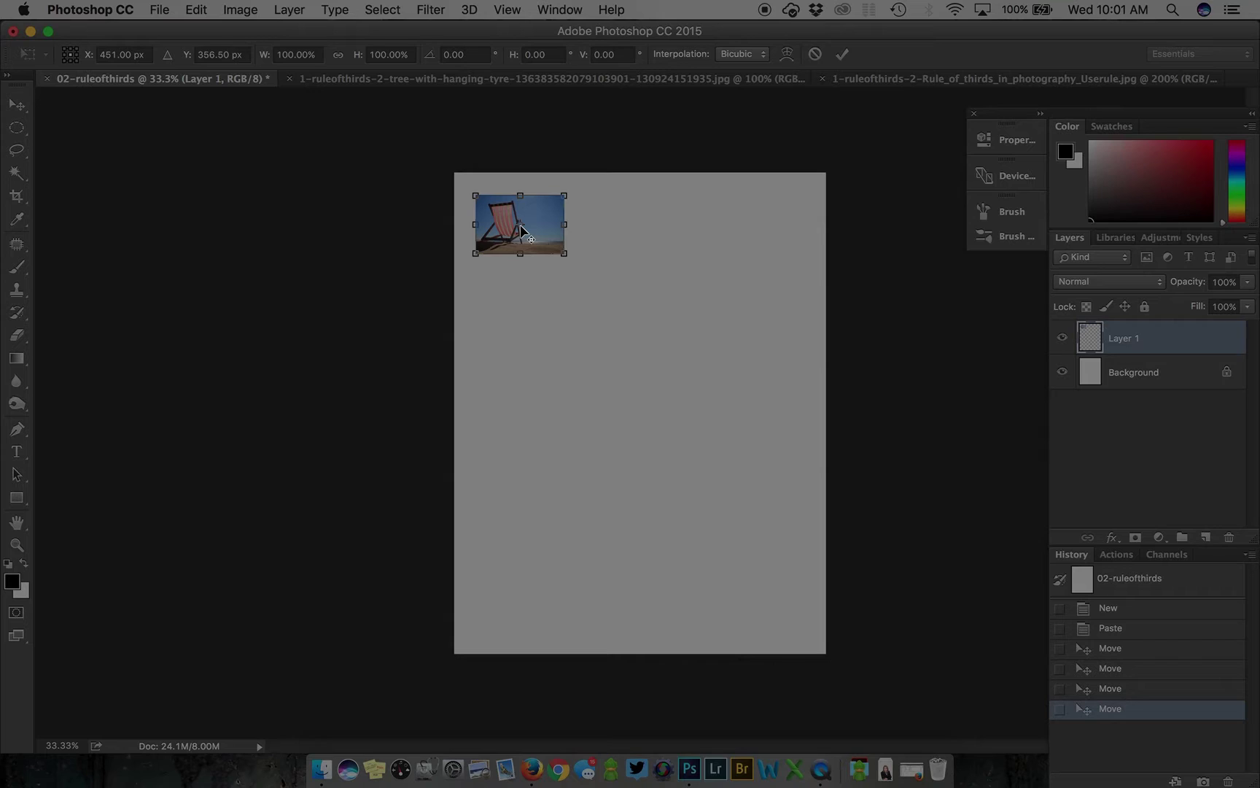
pyautogui.press('Escape')
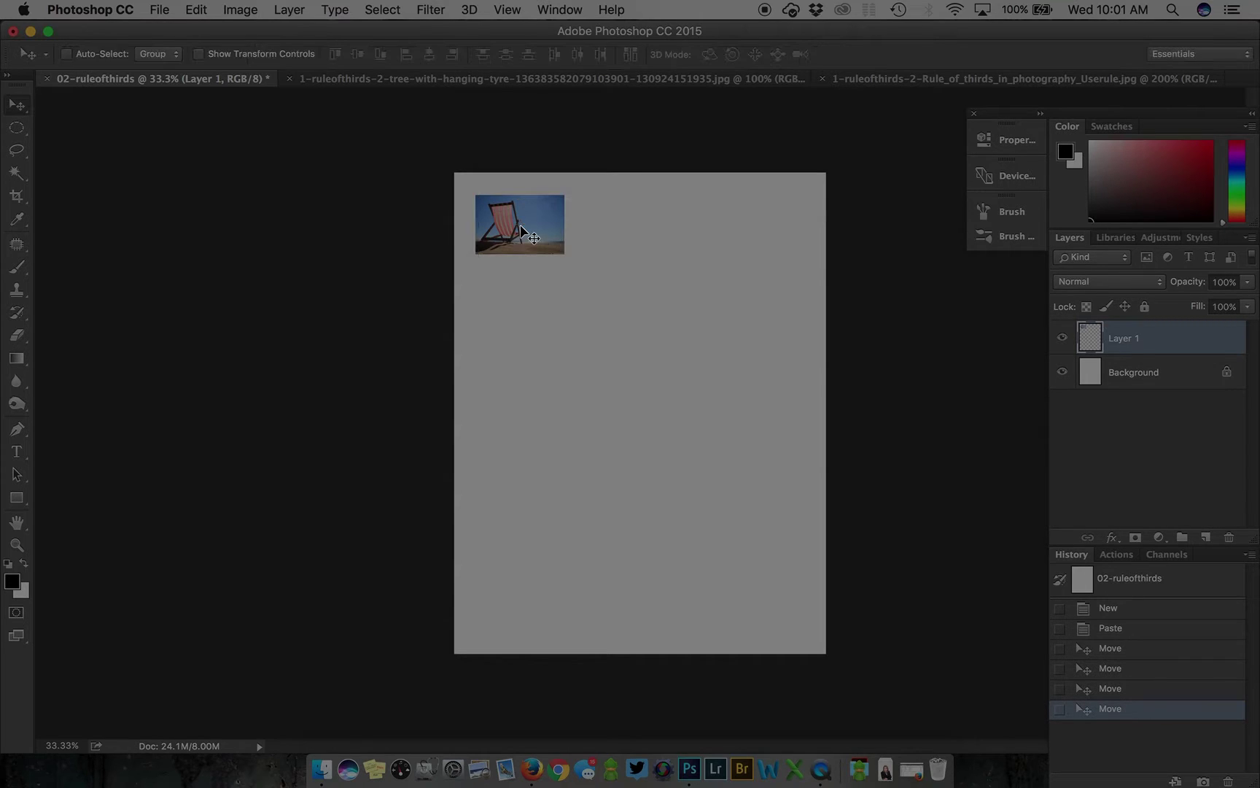
pyautogui.click(195, 9)
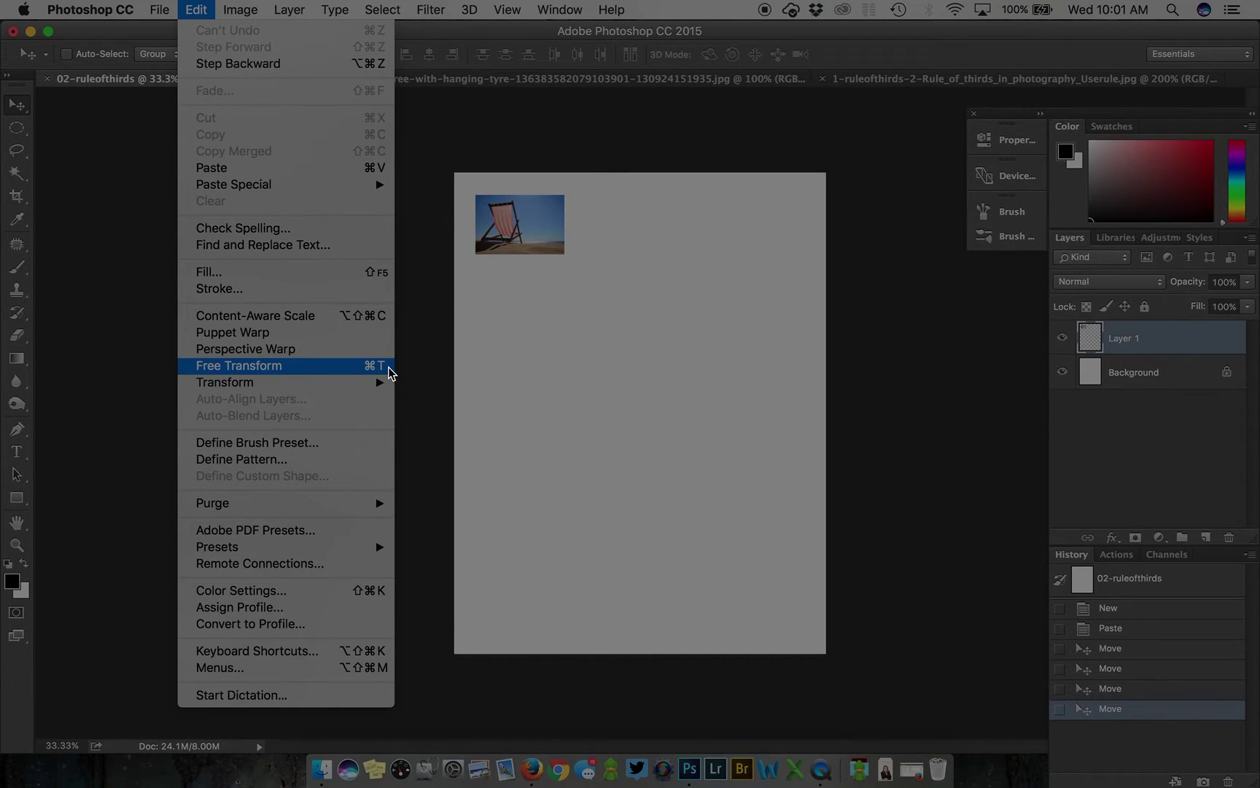
pyautogui.click(388, 368)
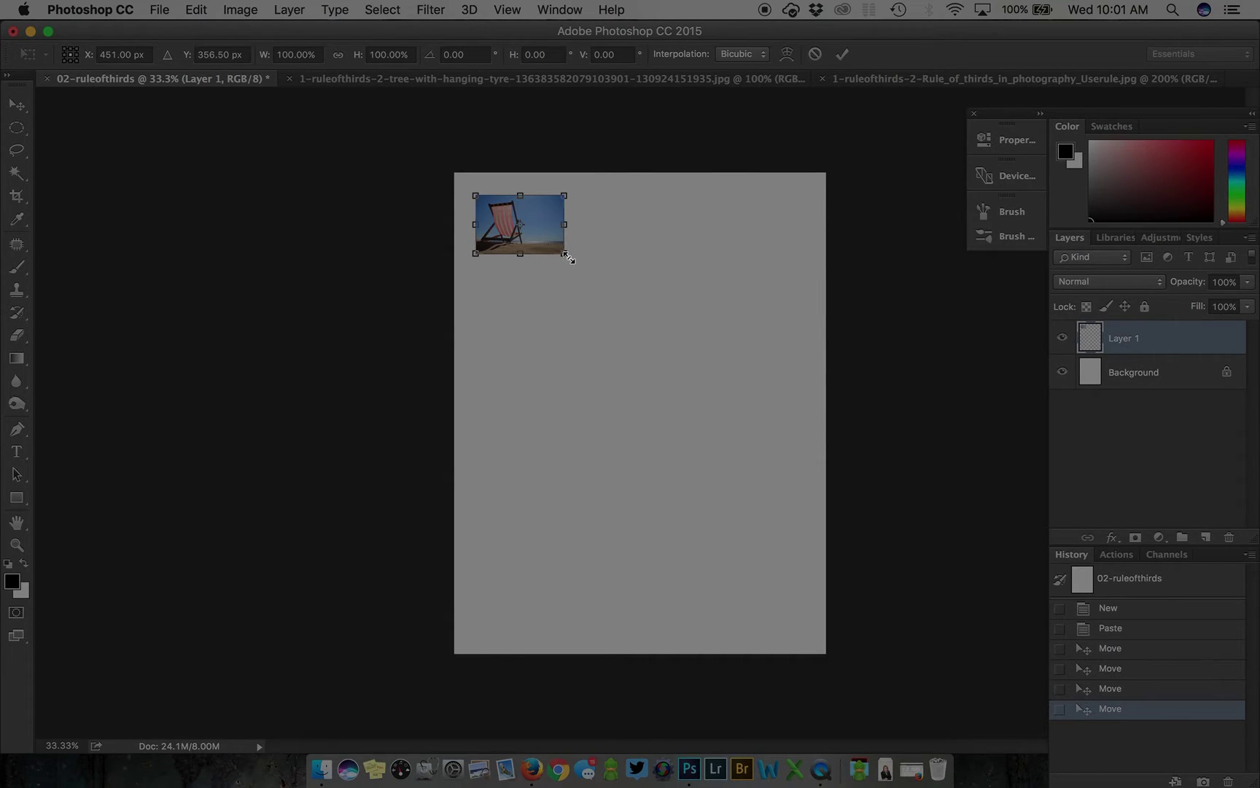
pyautogui.moveTo(567, 256); pyautogui.dragTo(642, 253)
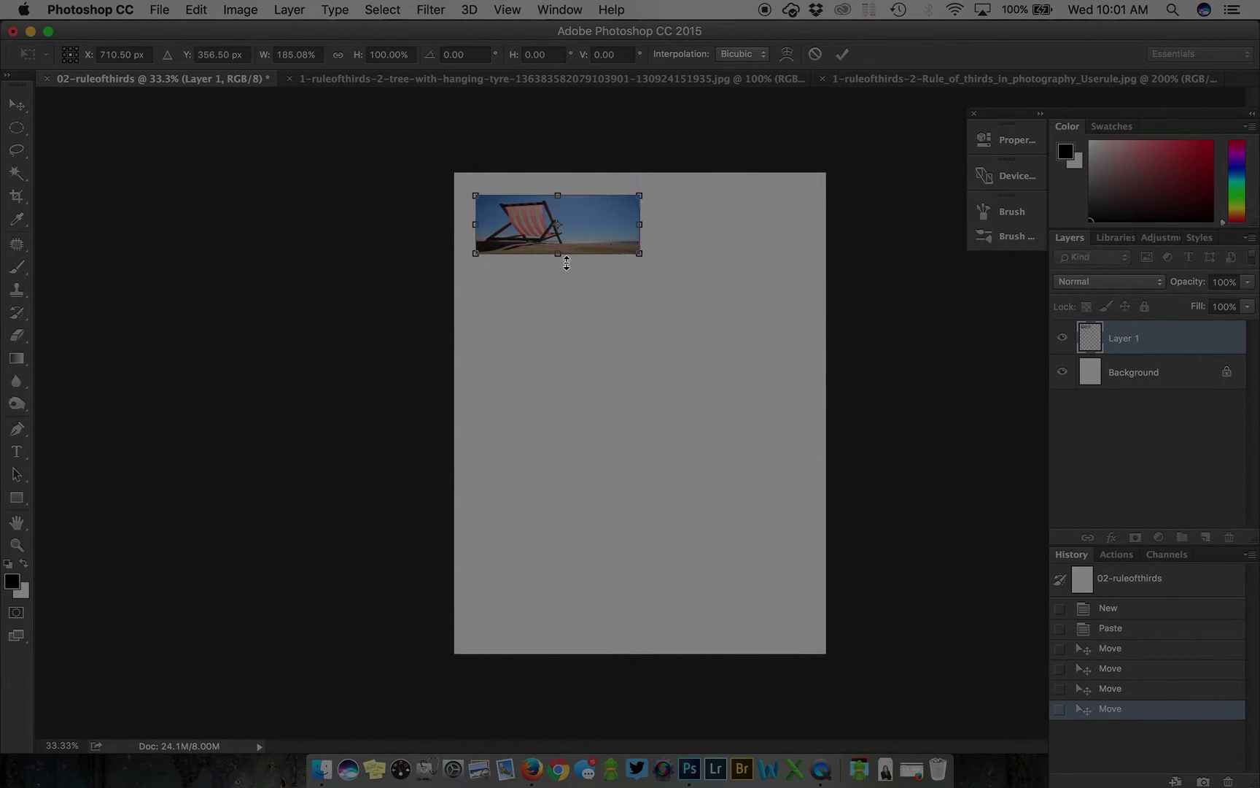
pyautogui.moveTo(565, 263); pyautogui.dragTo(780, 411)
pyautogui.press('super+z')
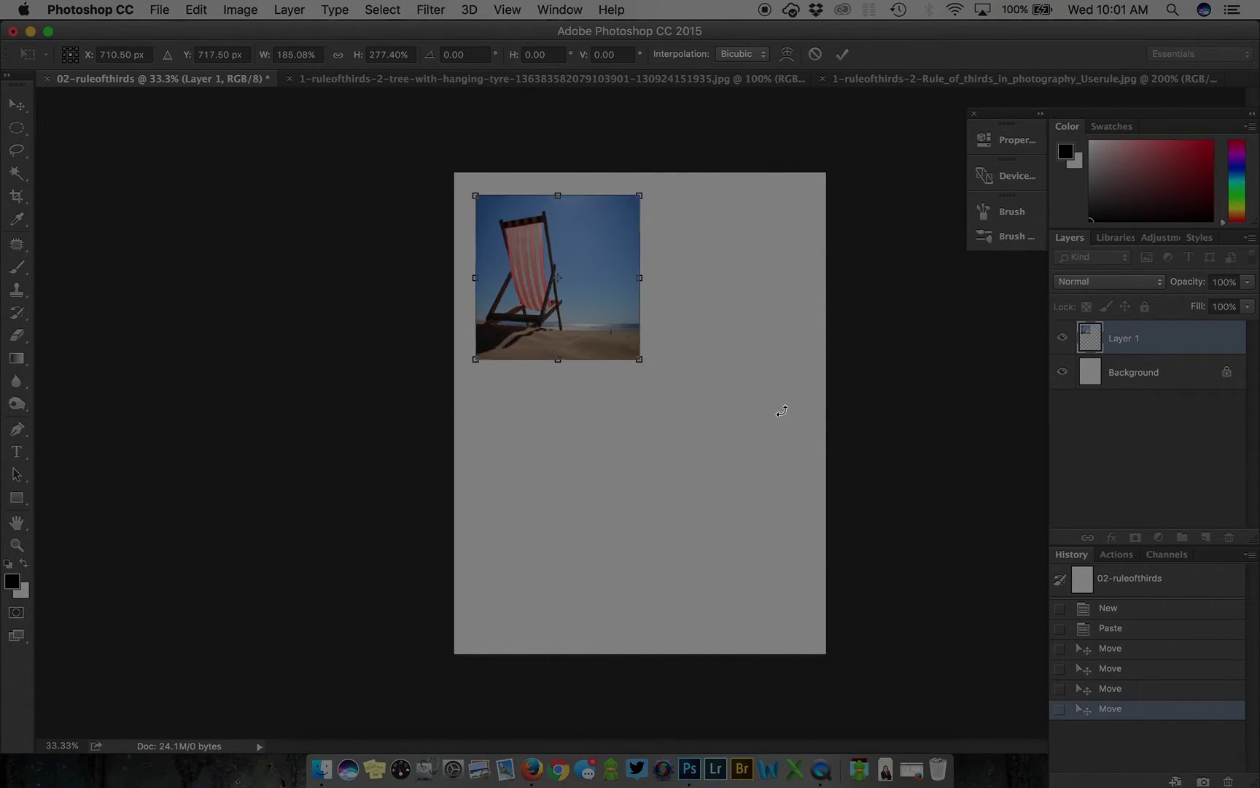
pyautogui.rightClick(616, 294)
pyautogui.press('Escape')
pyautogui.press('Escape')
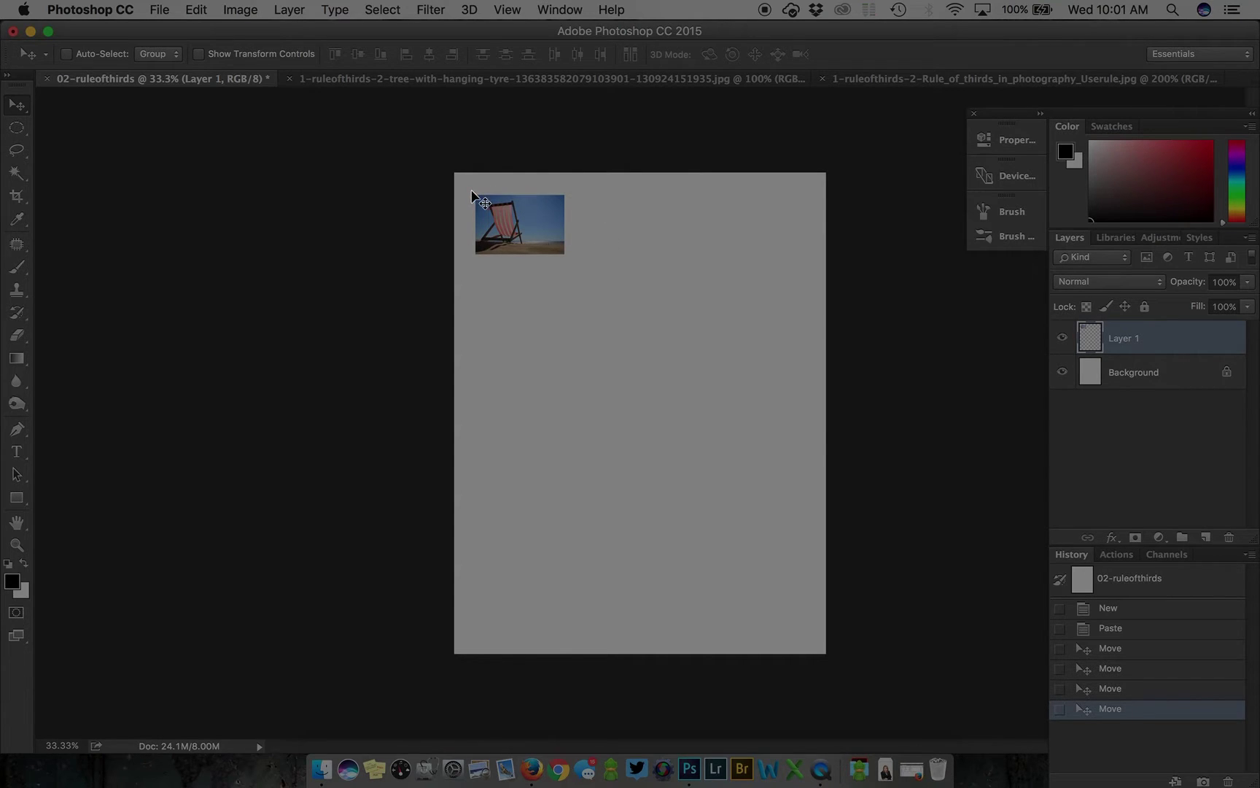
# Scale the beach-chair layer proportionally to about 291%, commit, and shift it toward centre
pyautogui.press('super+t')
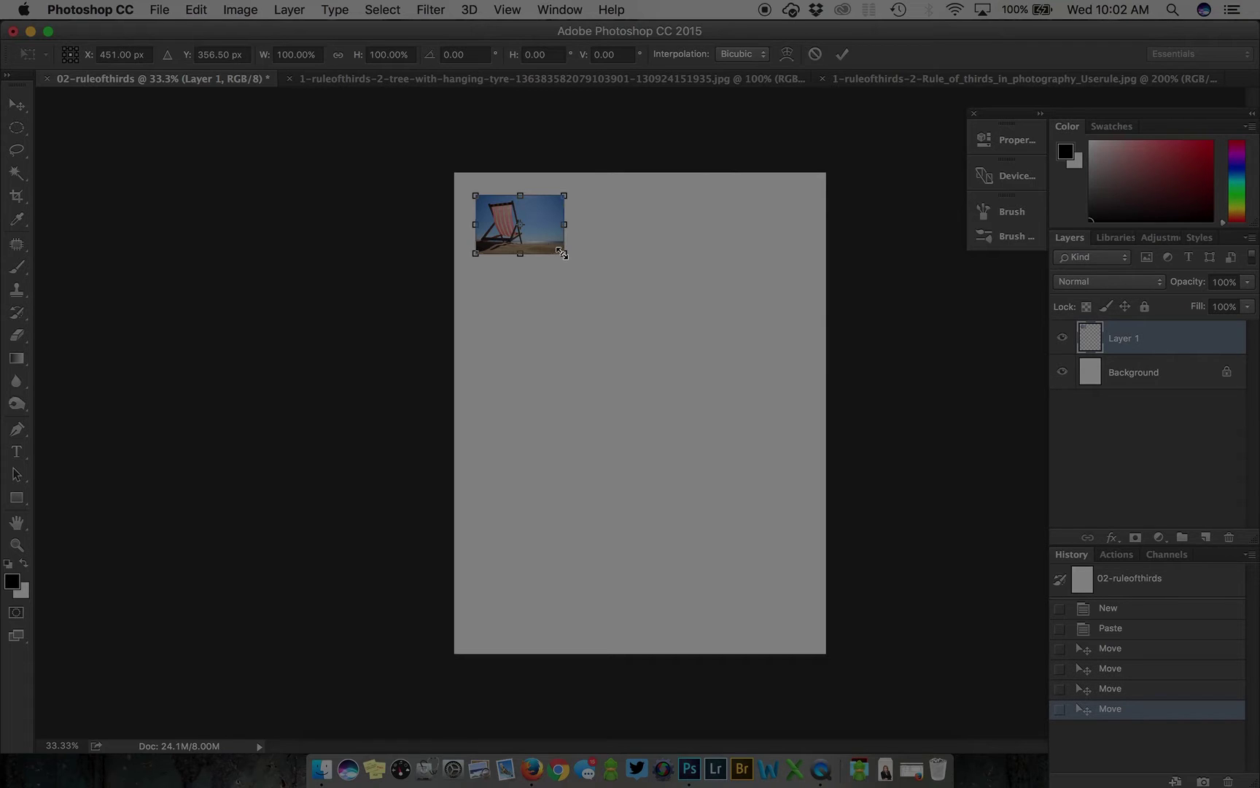
pyautogui.moveTo(562, 253); pyautogui.dragTo(749, 323)
pyautogui.press('super+z')
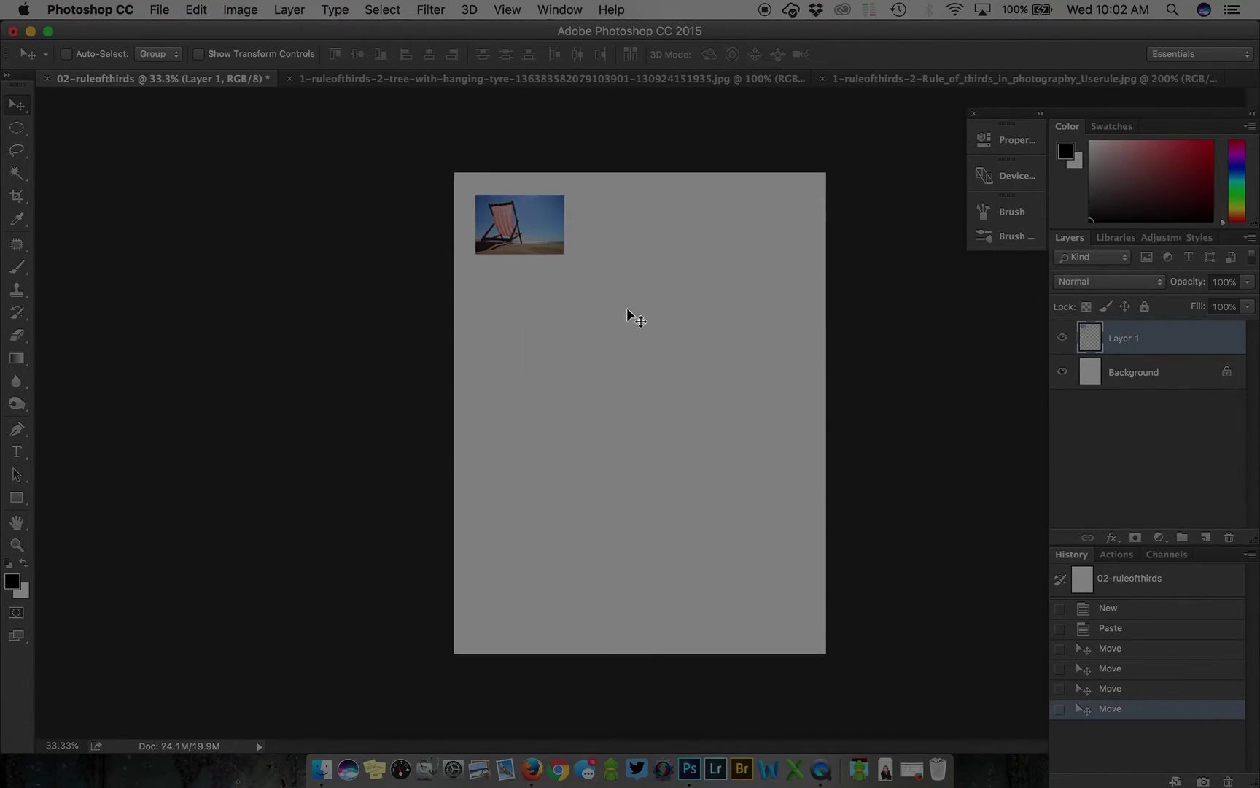
pyautogui.moveTo(565, 256); pyautogui.dragTo(729, 371)
pyautogui.press('Return')
pyautogui.moveTo(636, 322); pyautogui.dragTo(671, 317)
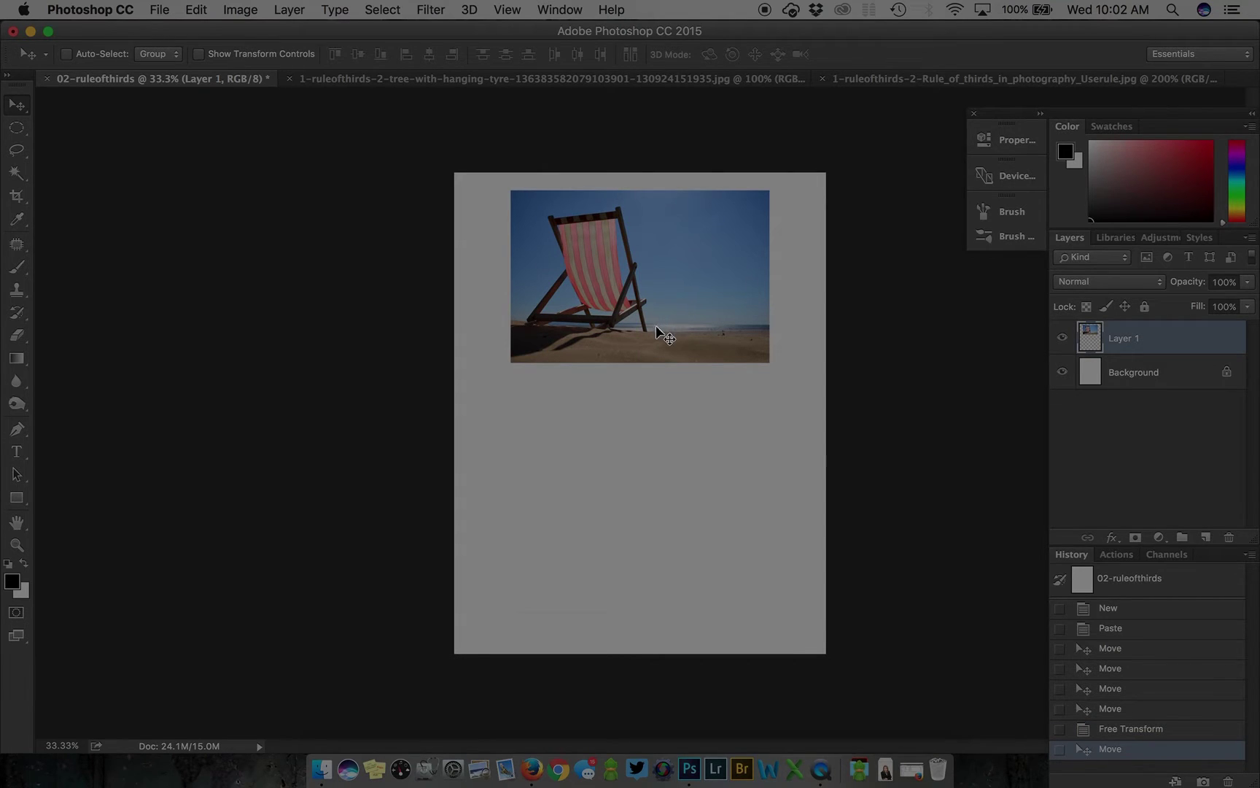
# Copy the whole tree-swing photo and paste it into 02-ruleofthirds as a new layer
pyautogui.click(506, 81)
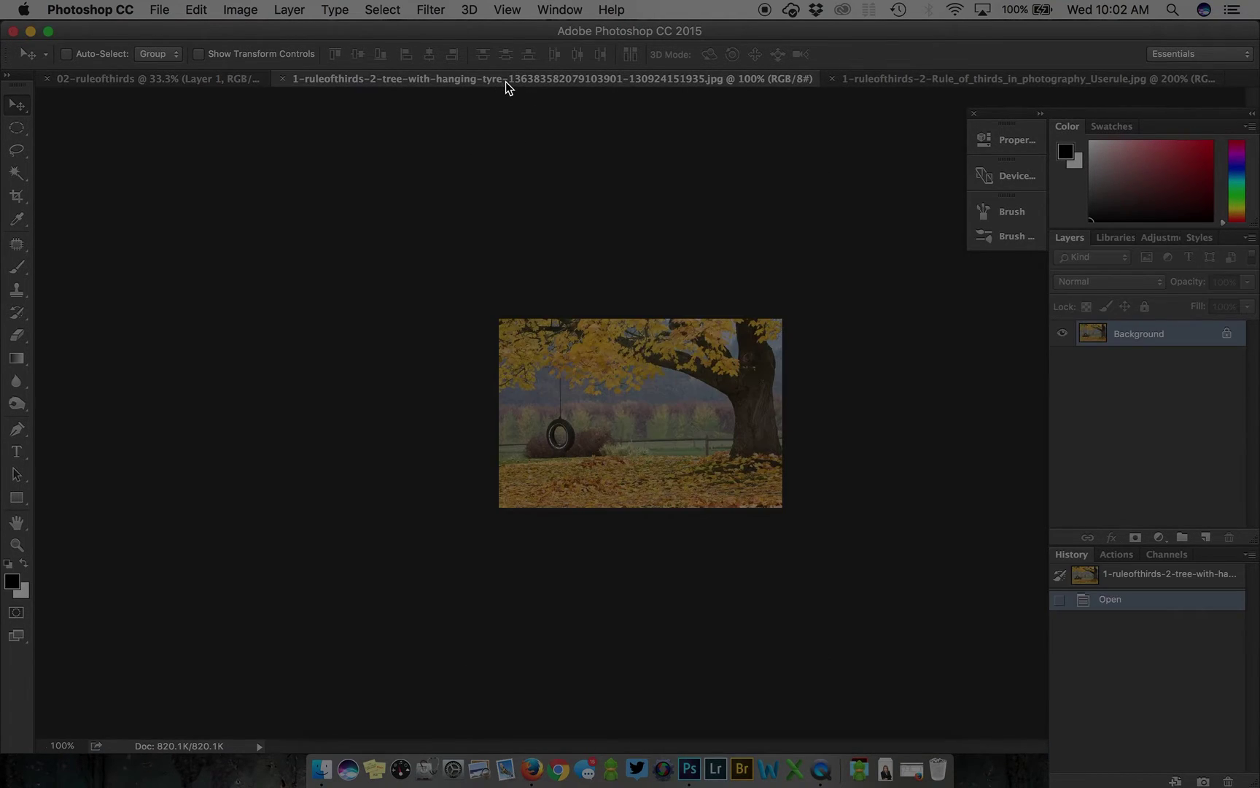
pyautogui.press('super+a')
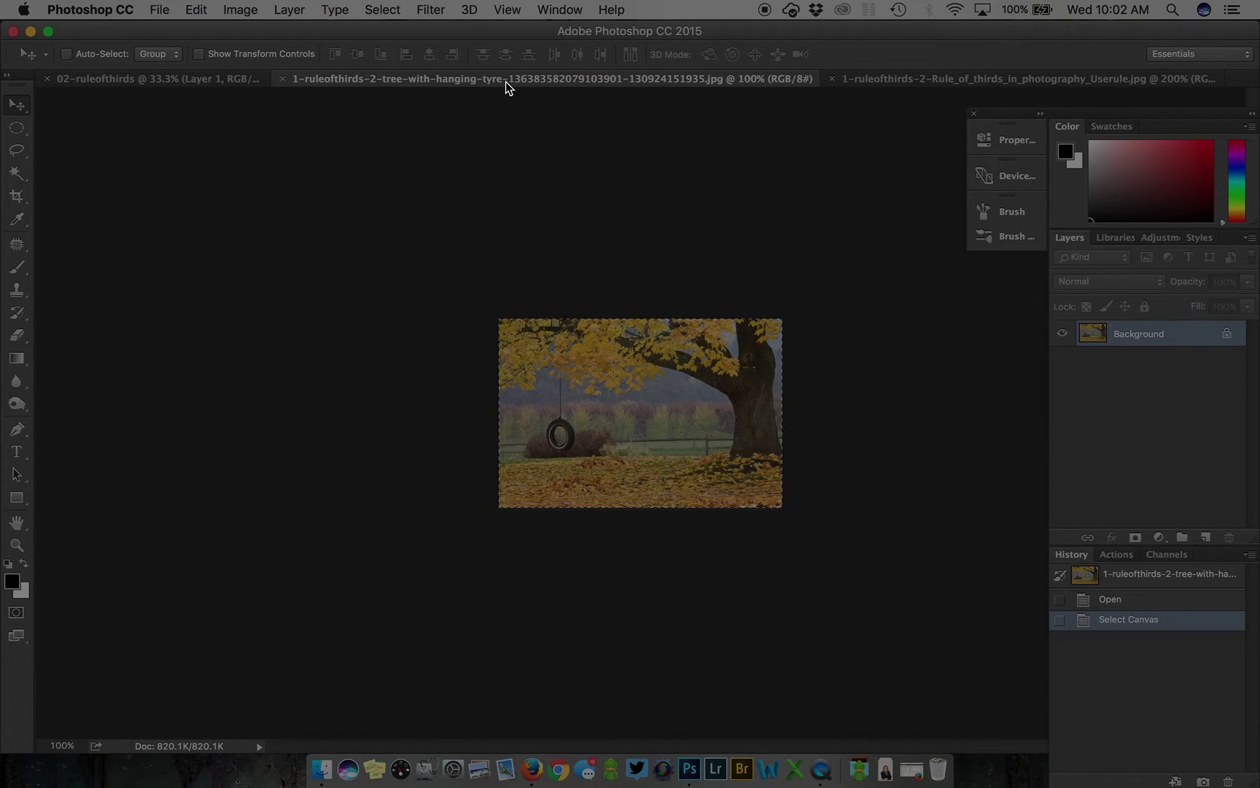
pyautogui.press('super+c')
pyautogui.click(198, 79)
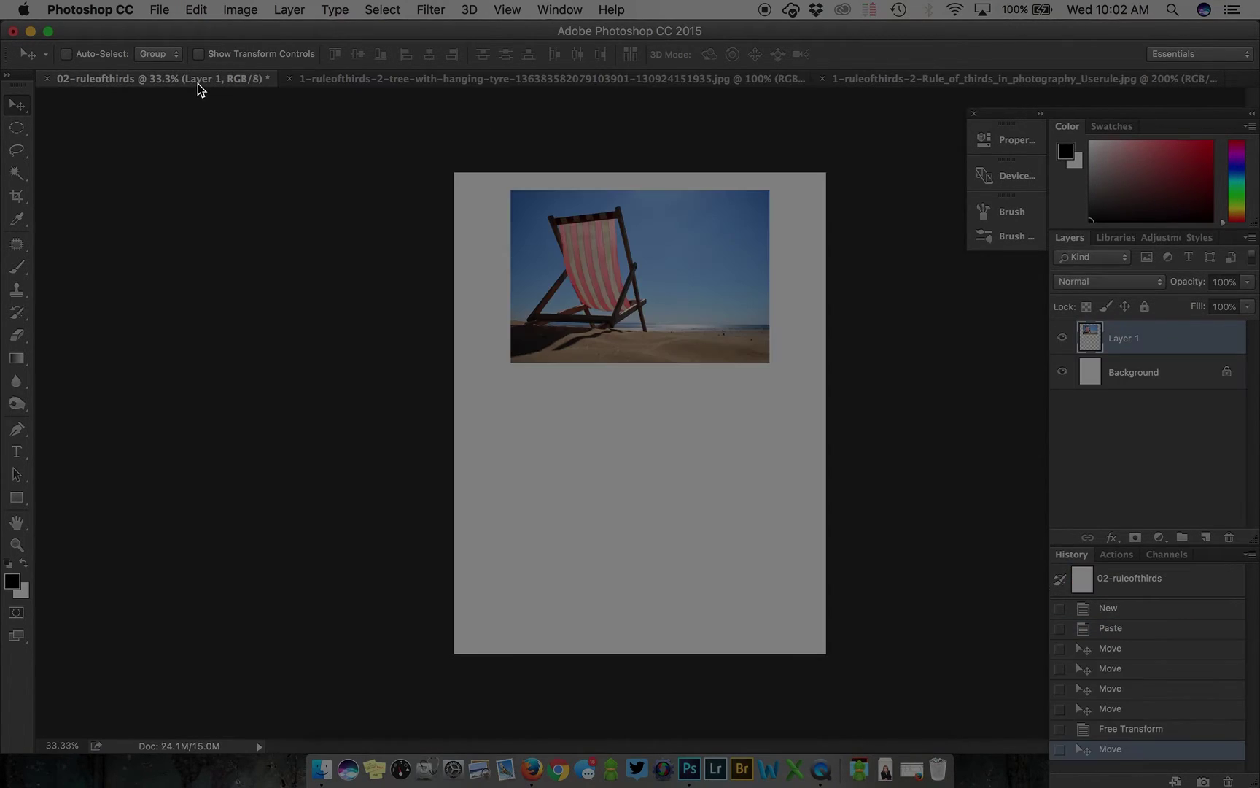
pyautogui.press('super+v')
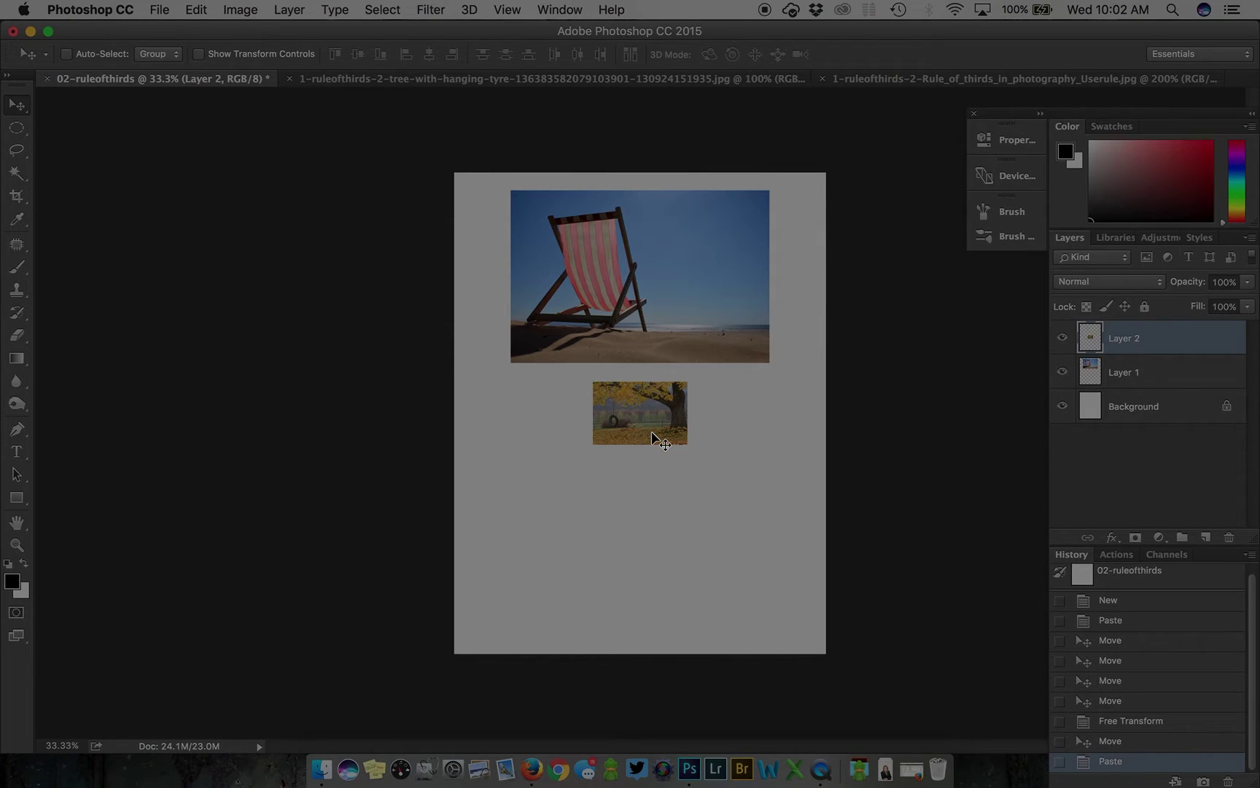
# Scale the pasted tree photo up to about 239% and centre it below the beach-chair photo
pyautogui.press('super')
pyautogui.press('super+t')
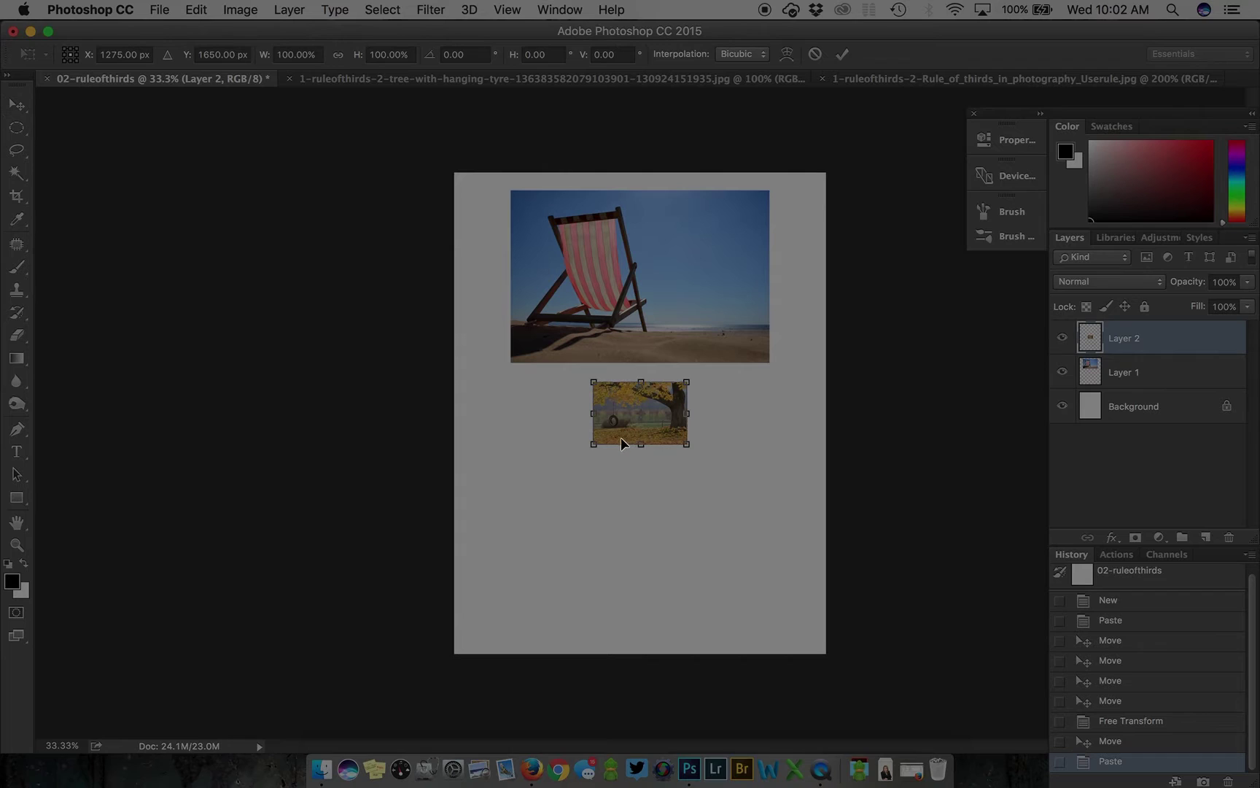
pyautogui.moveTo(592, 442); pyautogui.dragTo(501, 504)
pyautogui.moveTo(686, 502); pyautogui.dragTo(730, 524)
pyautogui.press('Return')
pyautogui.moveTo(566, 483); pyautogui.dragTo(593, 482)
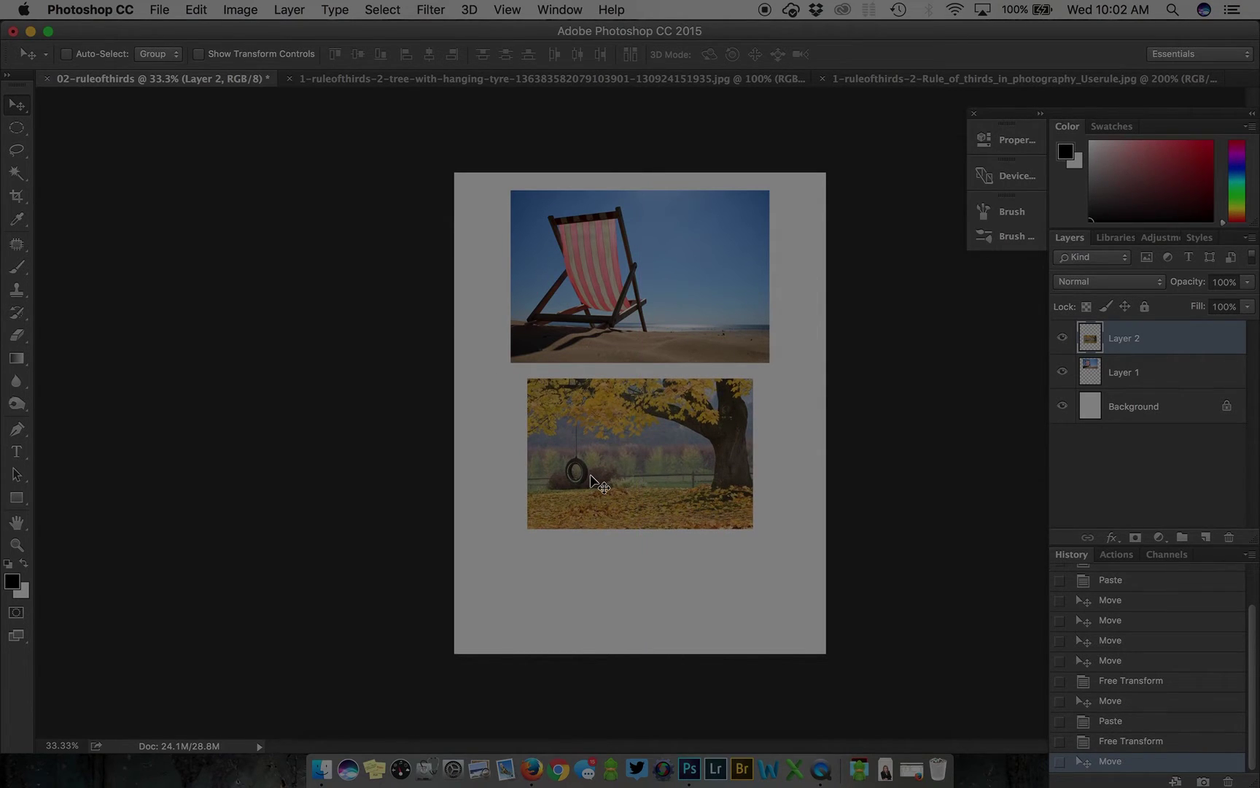
# Create an empty italic text layer below the tree photo and move it toward the page centre
pyautogui.click(24, 453)
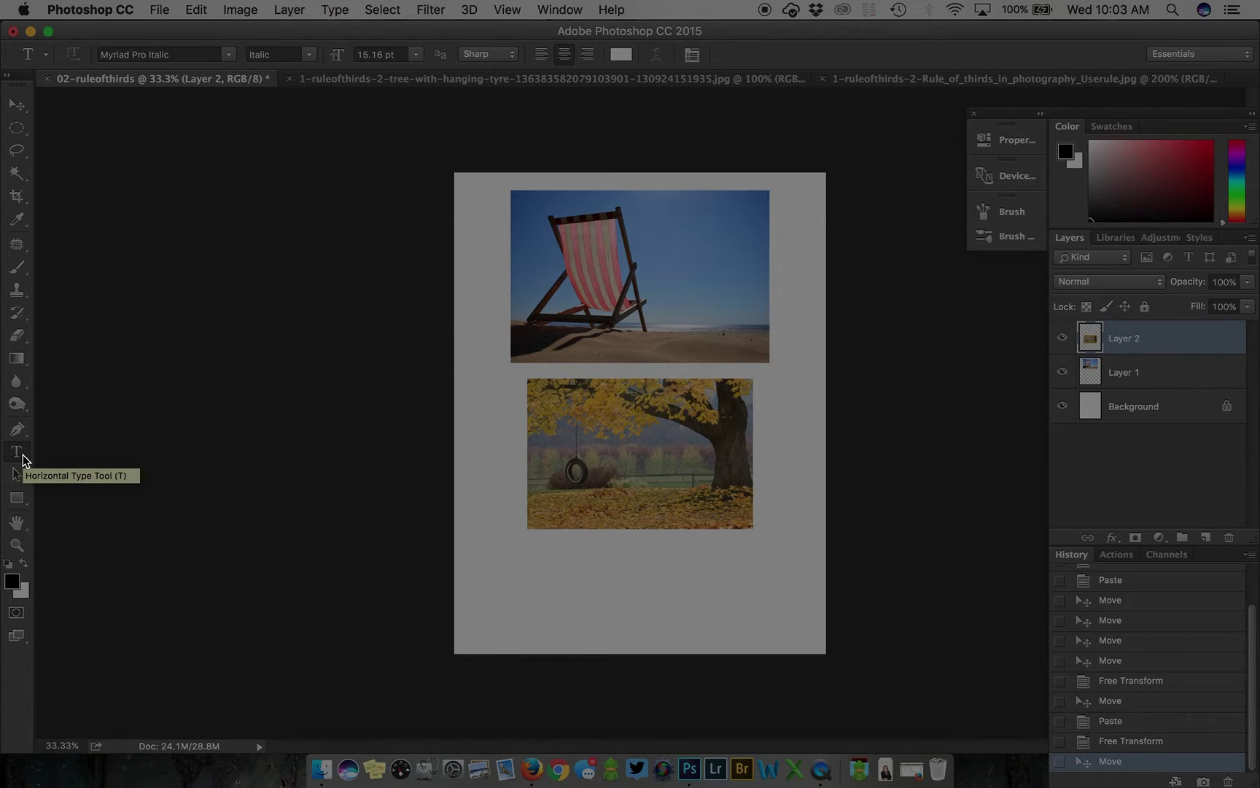
pyautogui.click(503, 573)
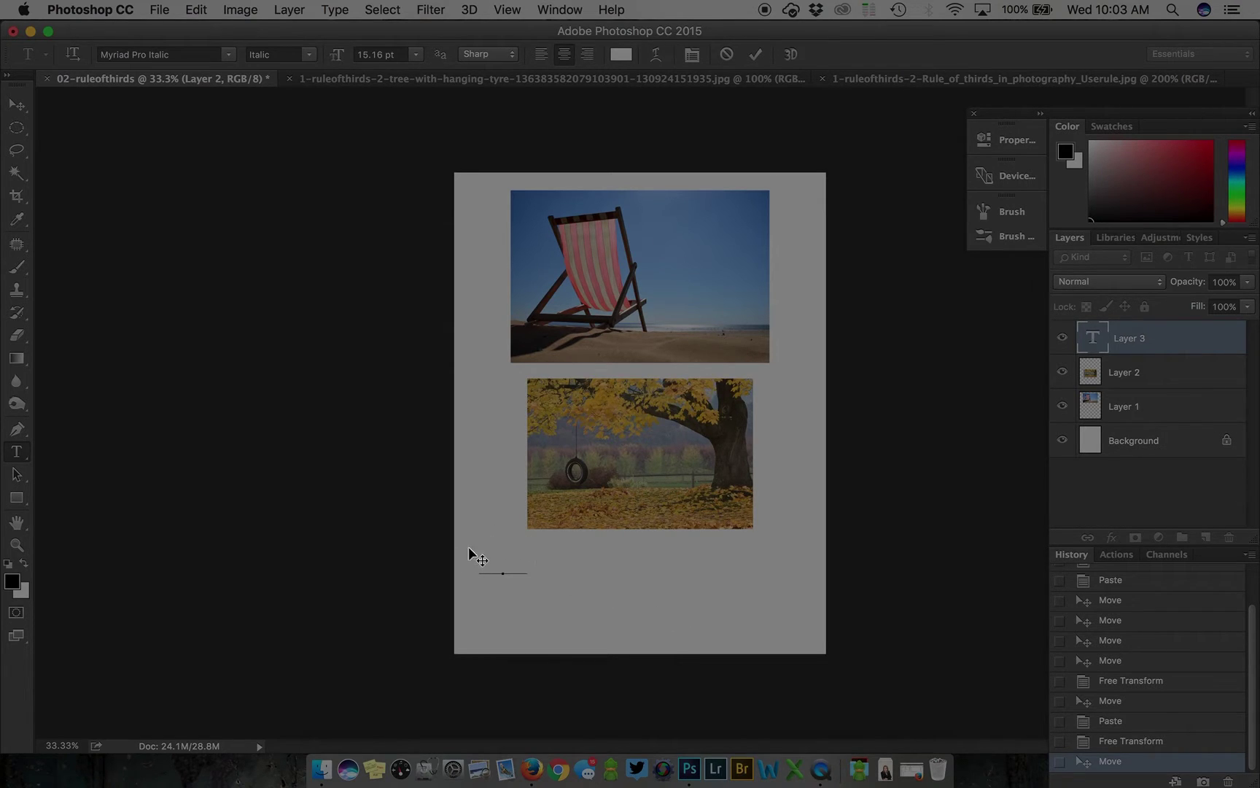
pyautogui.moveTo(529, 580); pyautogui.dragTo(627, 585)
# Select the caption text and try deep red and crimson shades in its colour picker
pyautogui.press('super+a')
pyautogui.click(621, 54)
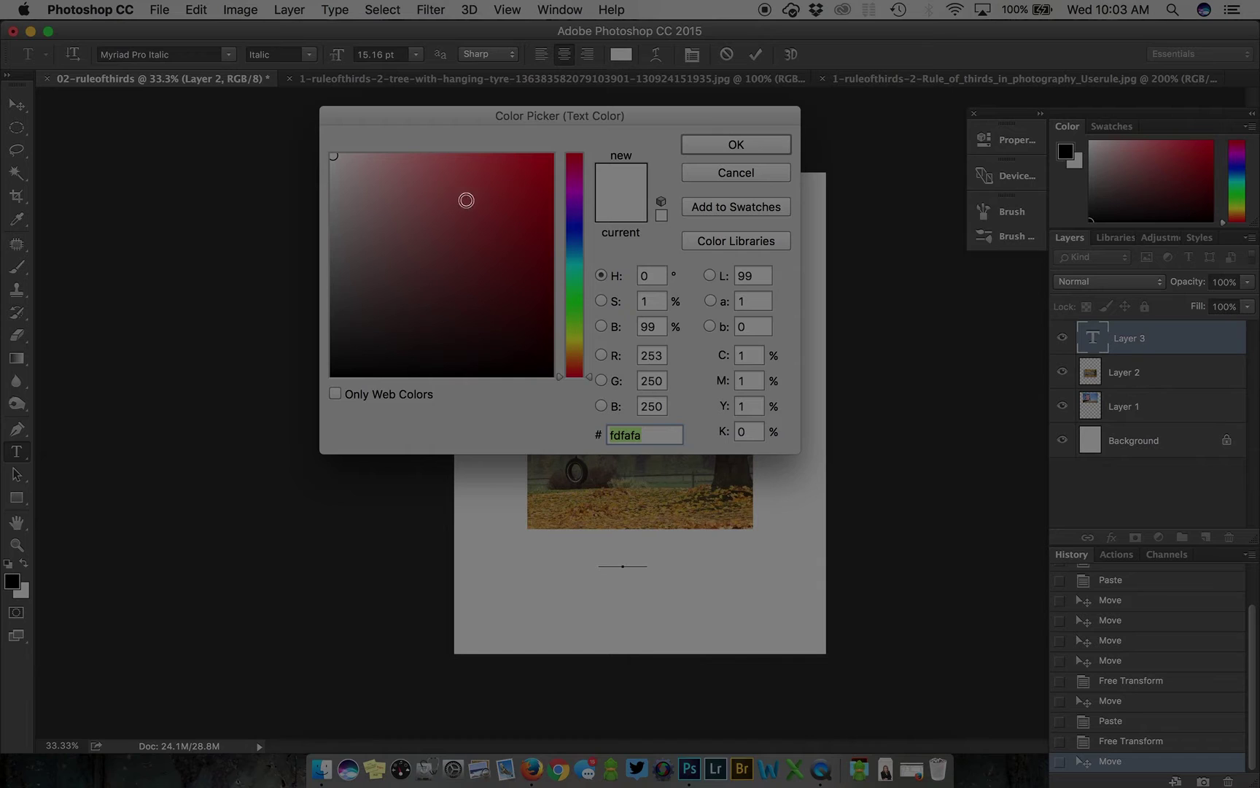
pyautogui.moveTo(452, 283); pyautogui.dragTo(477, 305)
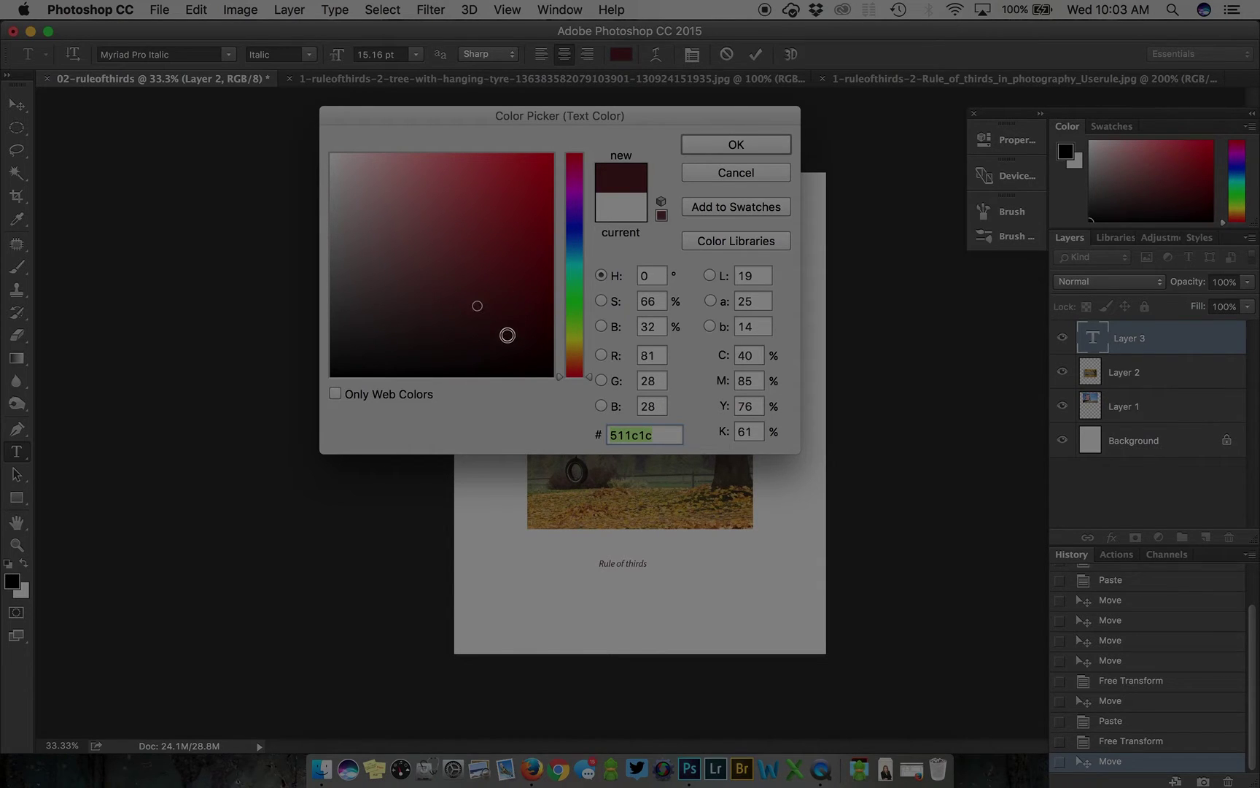
pyautogui.moveTo(561, 375)
pyautogui.mouseDown()
pyautogui.moveTo(558, 232)
pyautogui.moveTo(578, 162)
pyautogui.mouseUp()
pyautogui.moveTo(544, 115); pyautogui.dragTo(1004, 183)
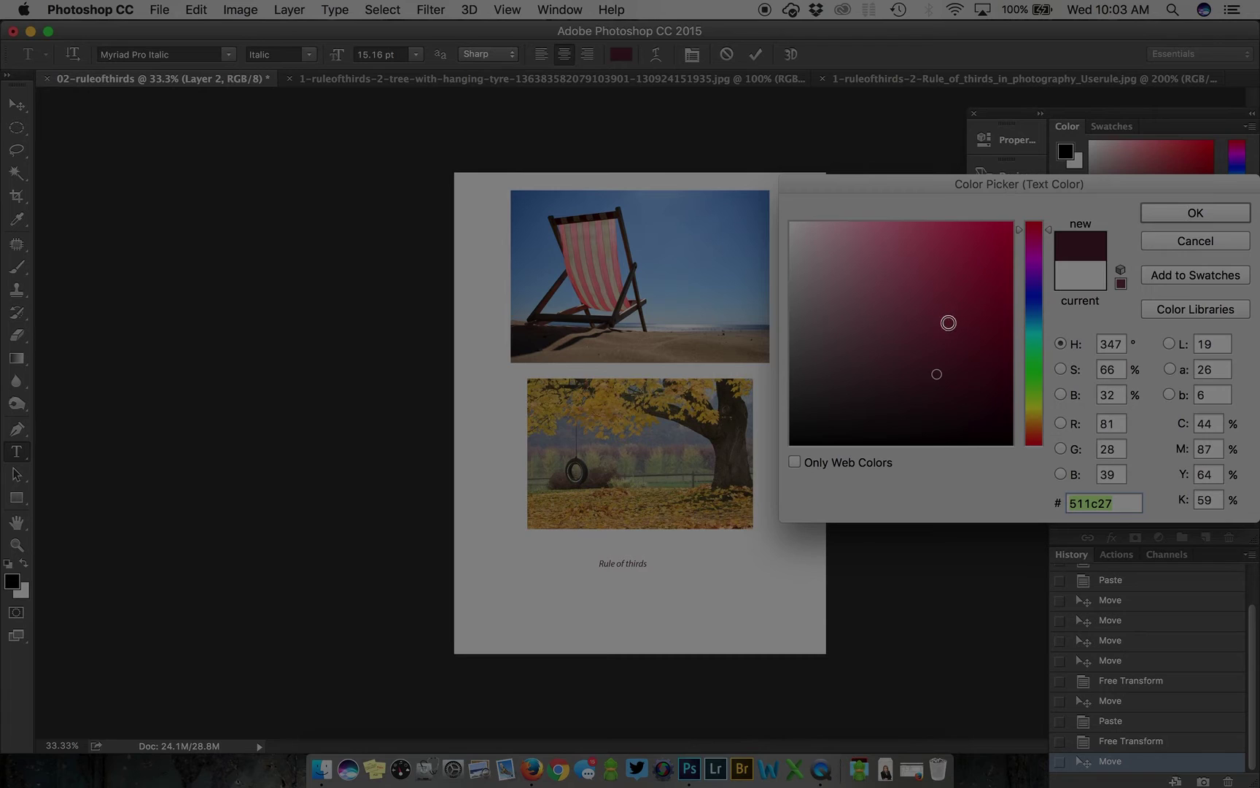
pyautogui.moveTo(948, 322)
pyautogui.mouseDown()
pyautogui.moveTo(836, 273)
pyautogui.moveTo(915, 264)
pyautogui.moveTo(962, 289)
pyautogui.mouseUp()
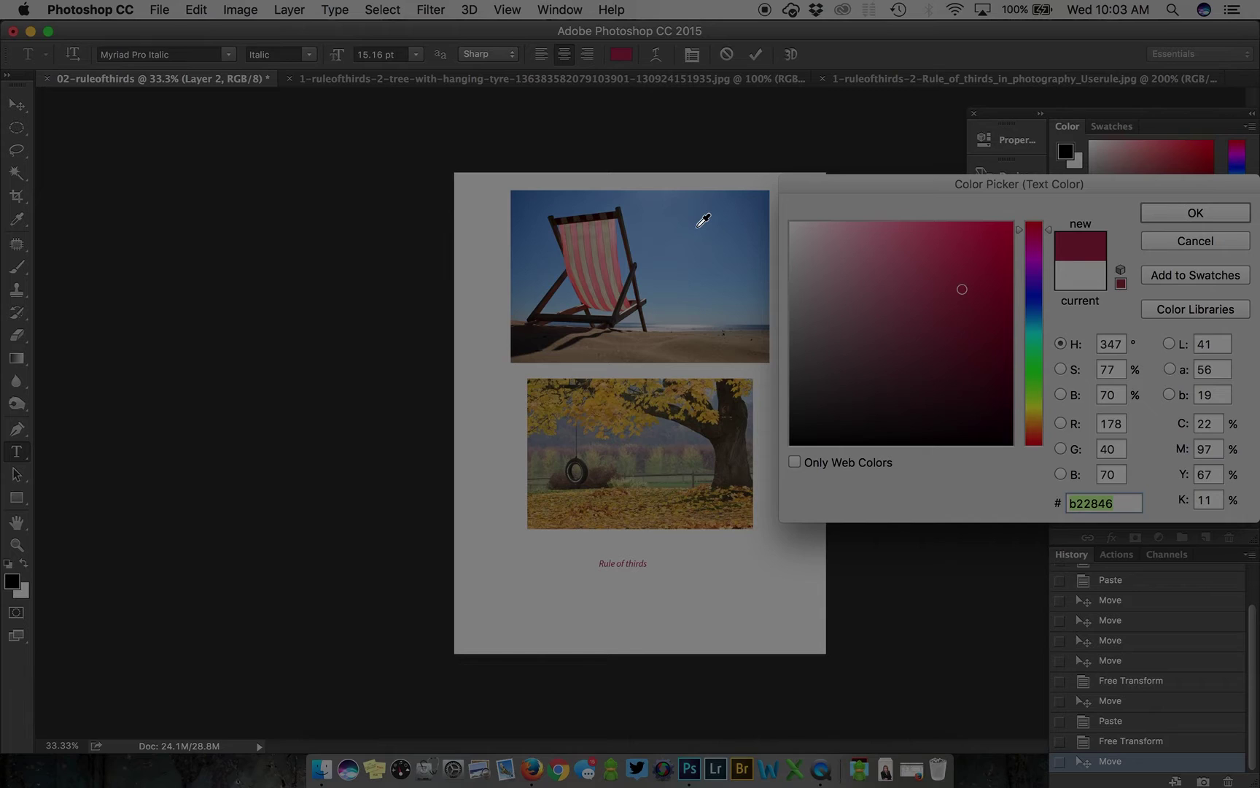
# Sample colours from the photos and apply the greyish-brown beach sand colour a08464
pyautogui.click(698, 225)
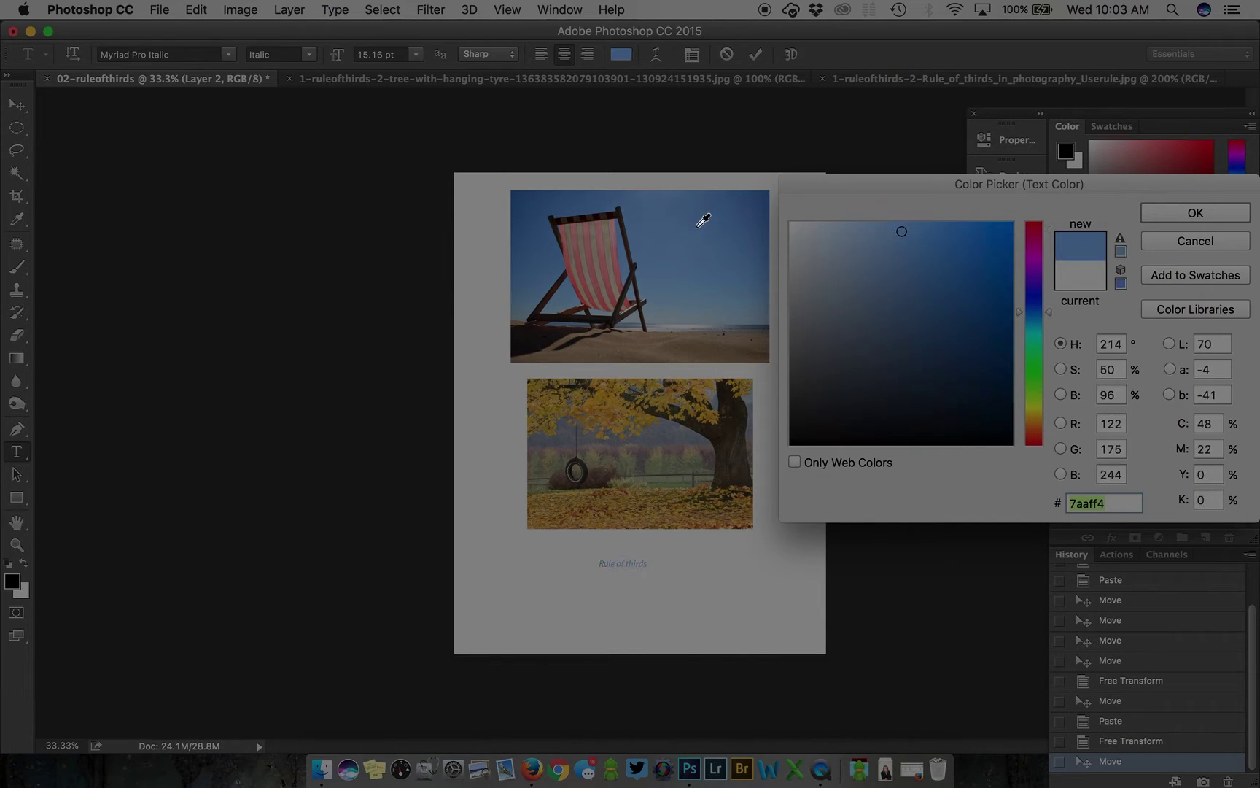
pyautogui.click(714, 430)
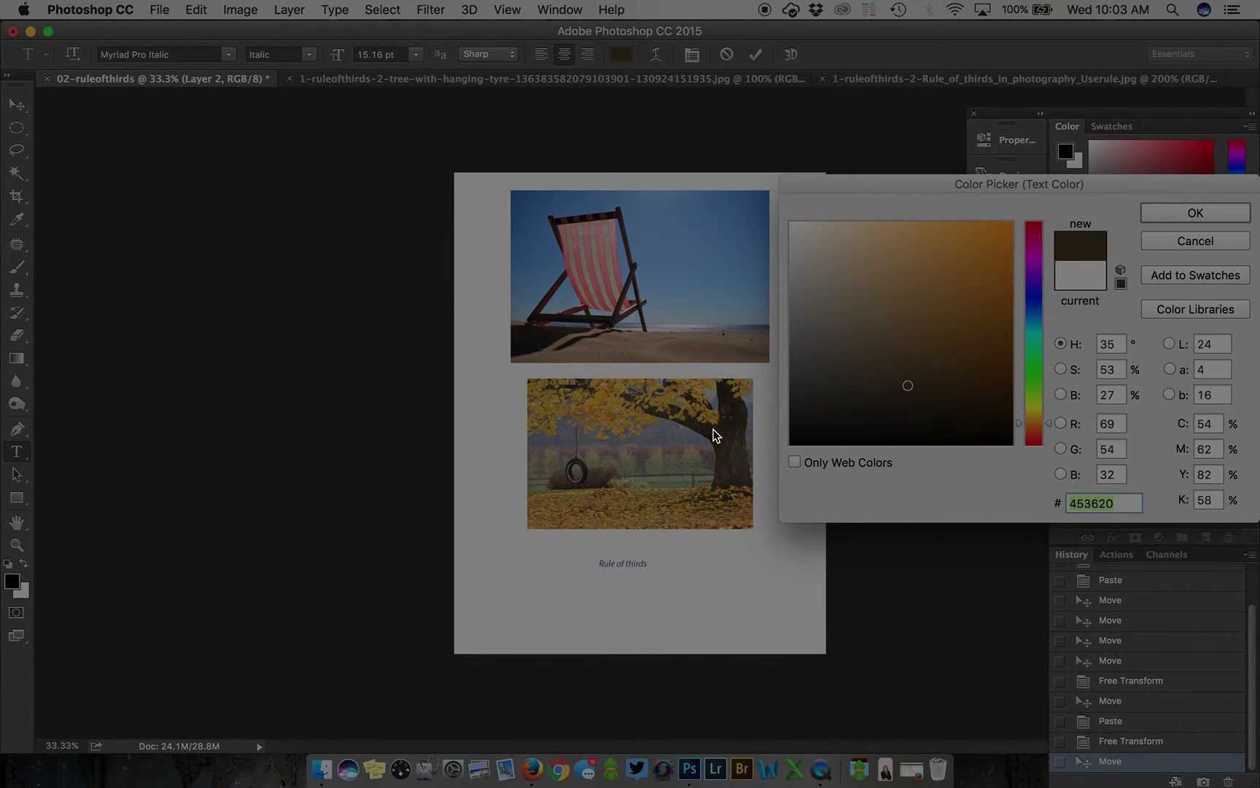
pyautogui.click(617, 401)
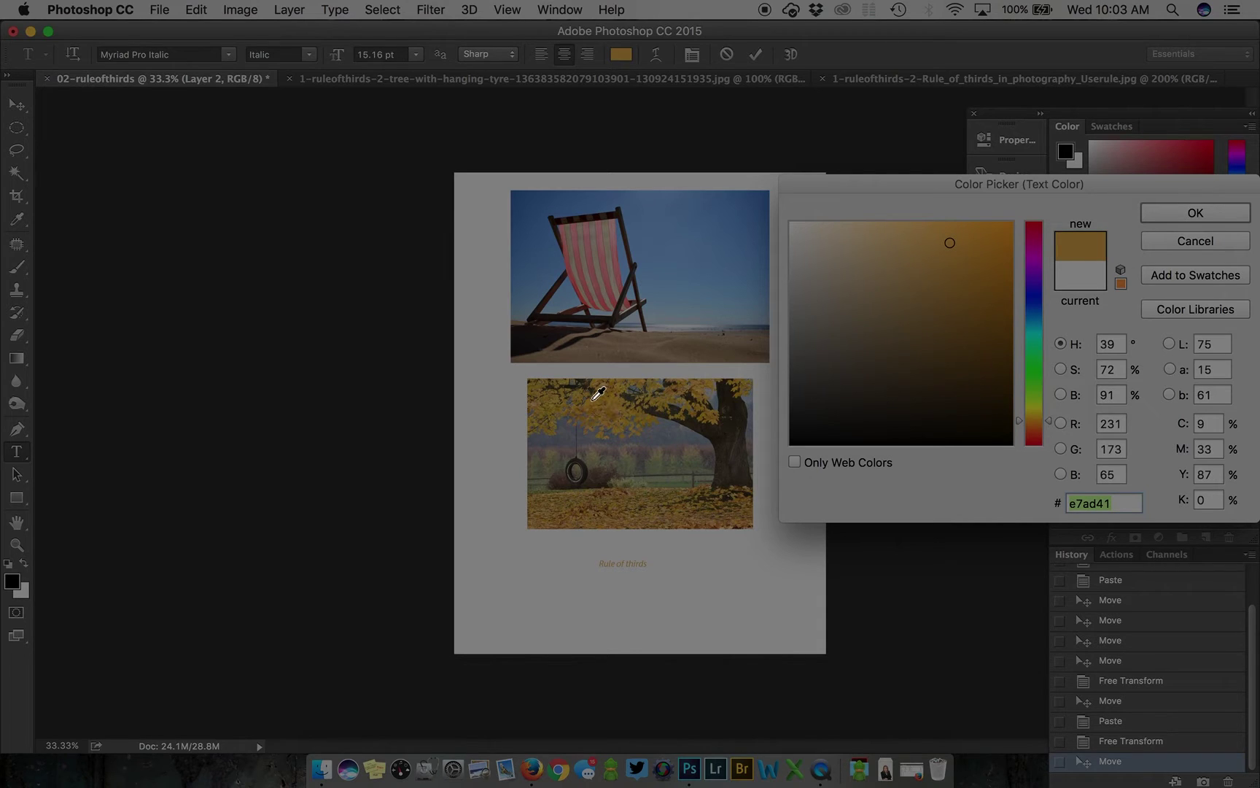
pyautogui.click(592, 401)
pyautogui.click(685, 334)
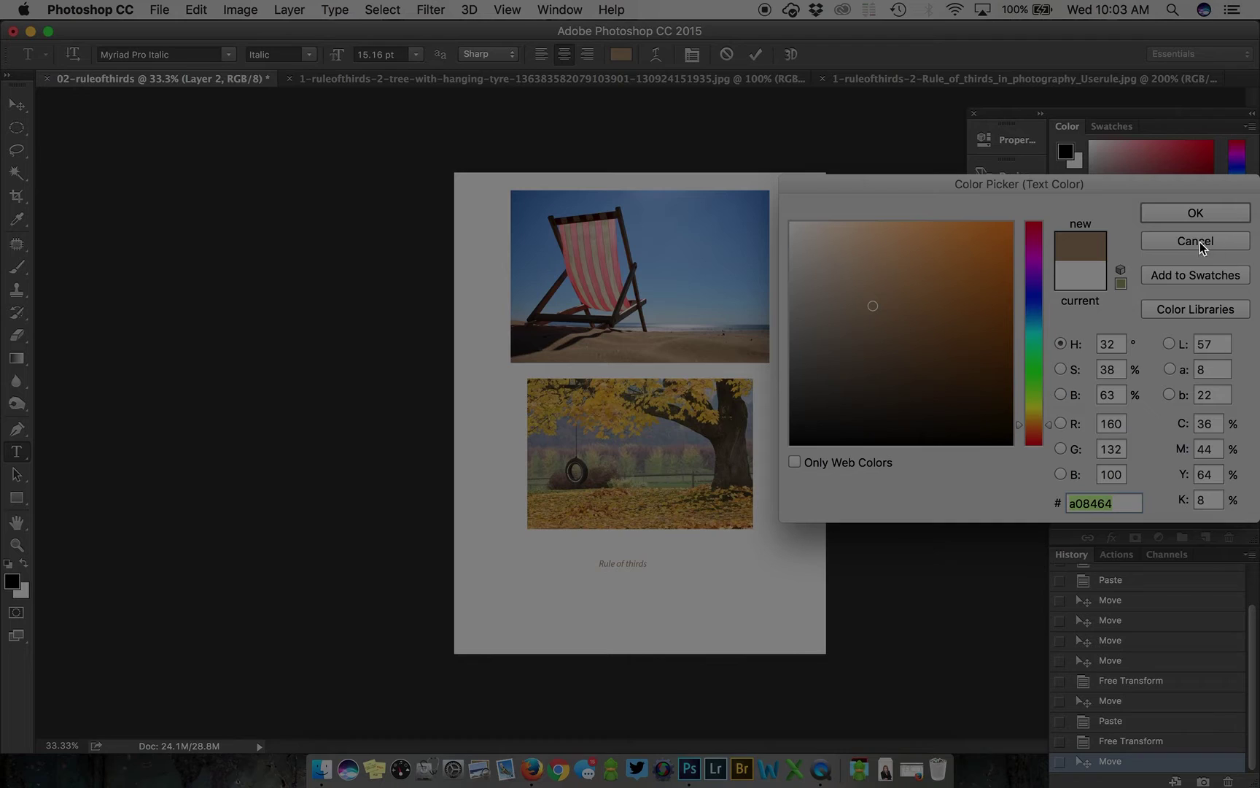
pyautogui.click(1168, 213)
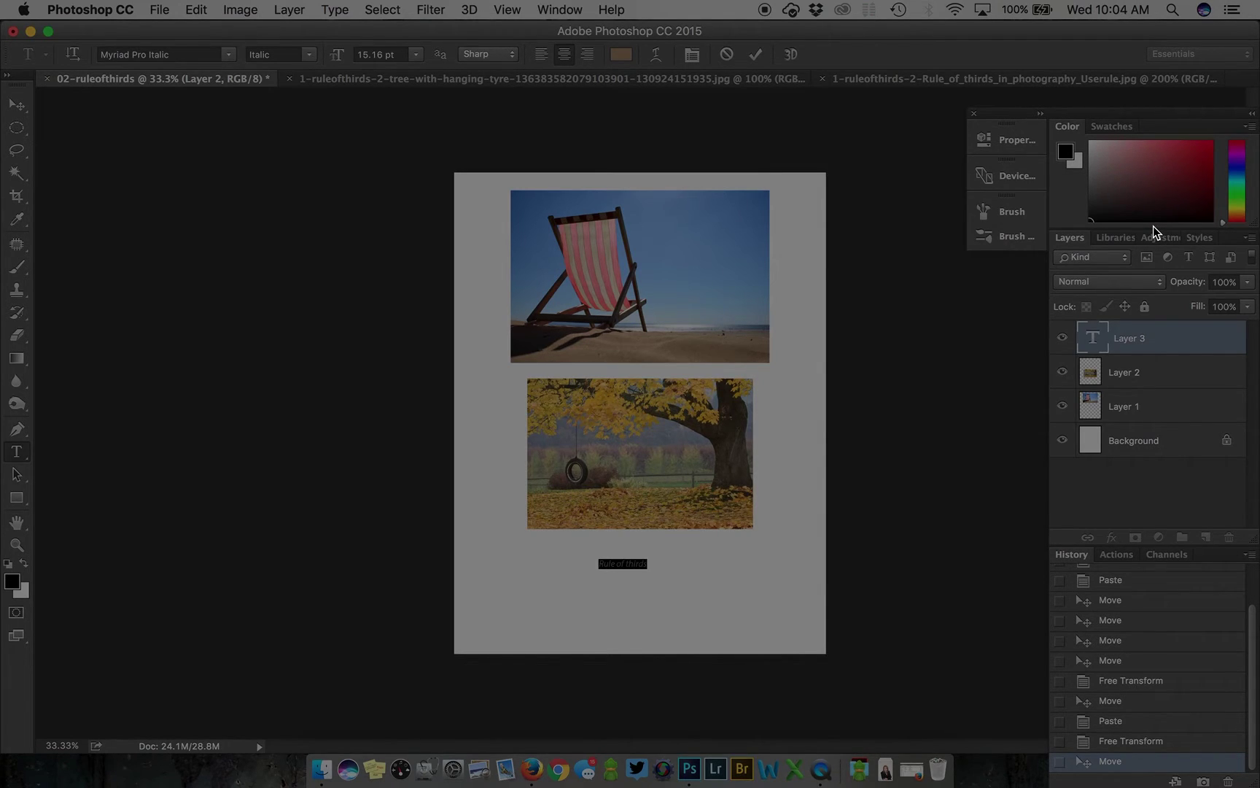
# Commit the caption, then replace the lowercase 't' with 'T' so it reads 'Rule of Thirds'
pyautogui.press('super+Return')
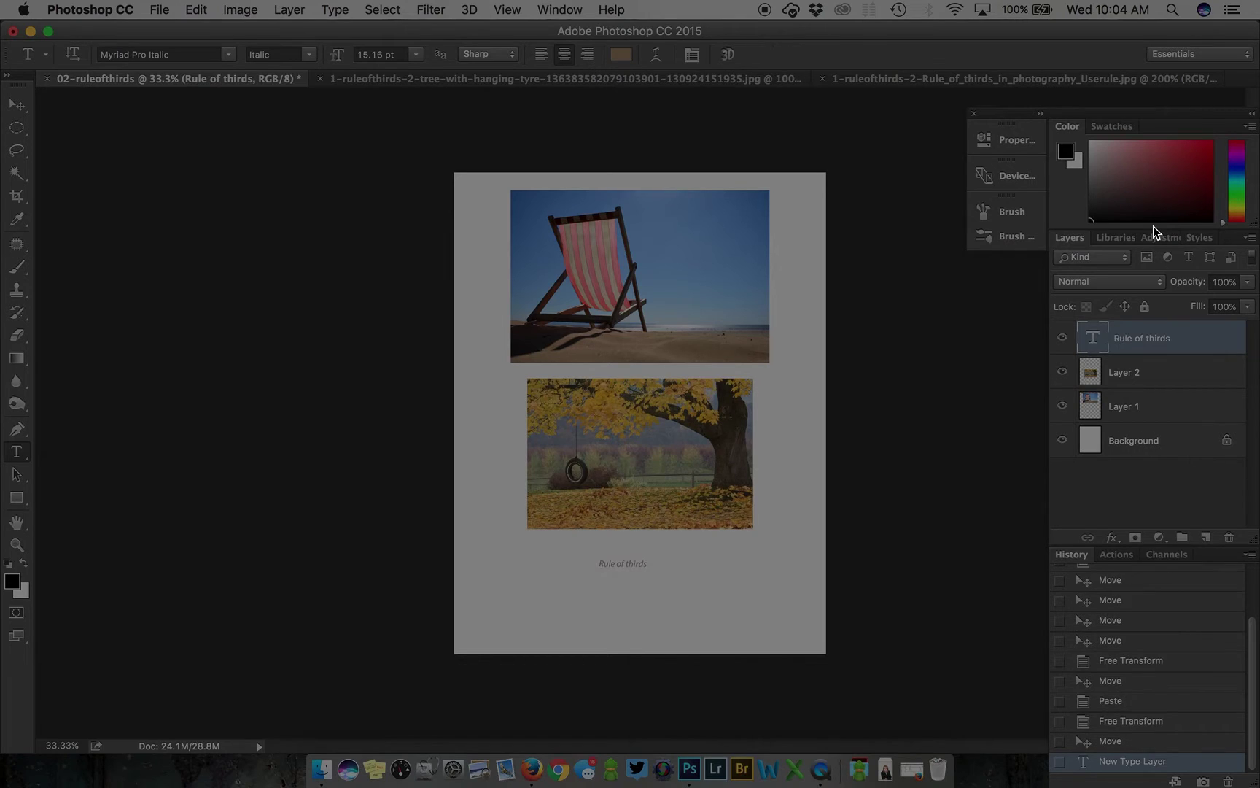
pyautogui.click(637, 564)
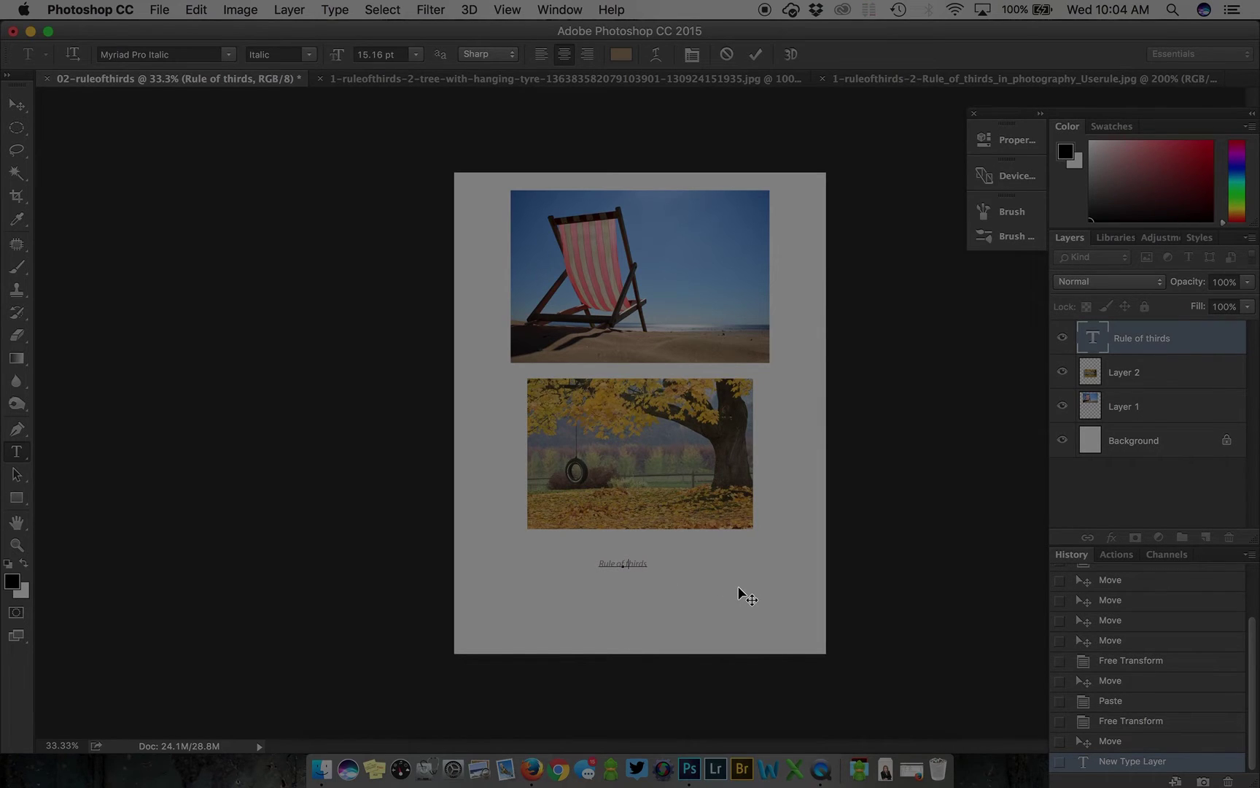
pyautogui.press('Delete')
pyautogui.write('T')
pyautogui.press('super+Return')
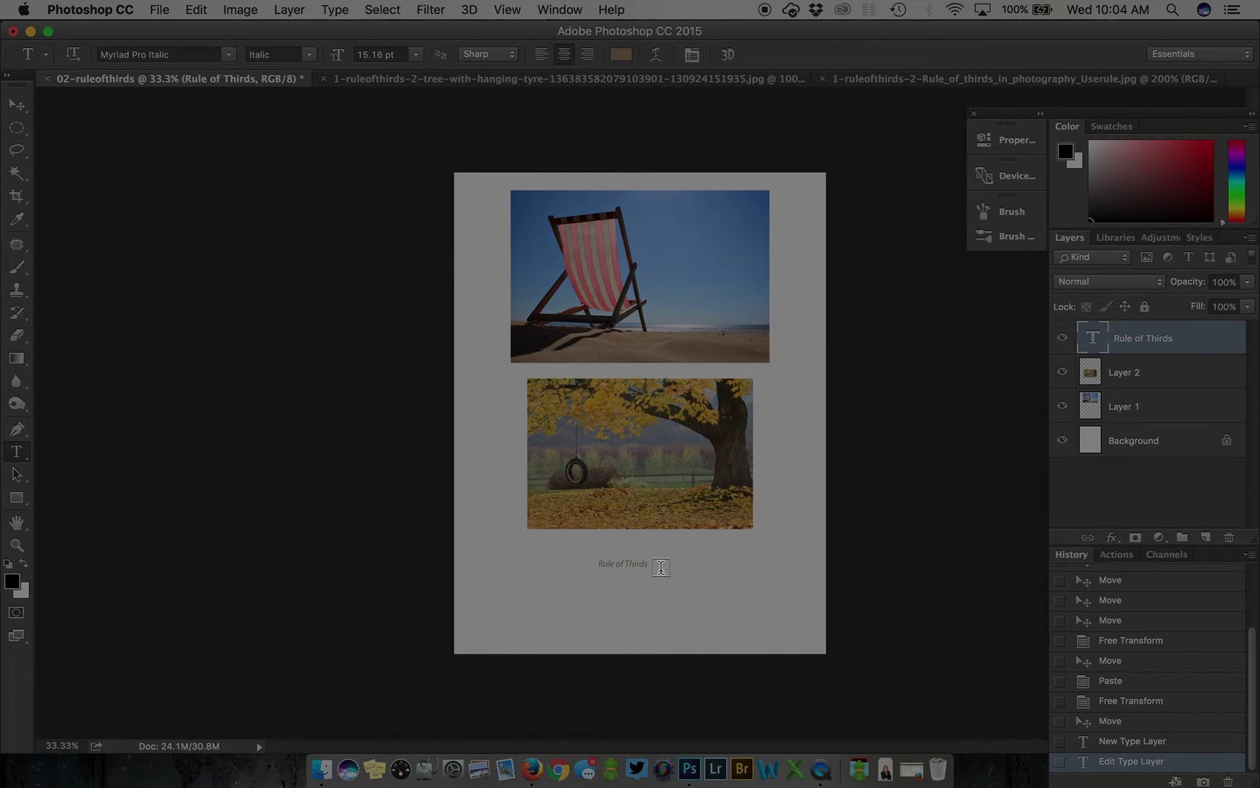
# Set the whole caption to Monaco Regular at 30 pt and commit the change
pyautogui.click(635, 563)
pyautogui.press('super+a')
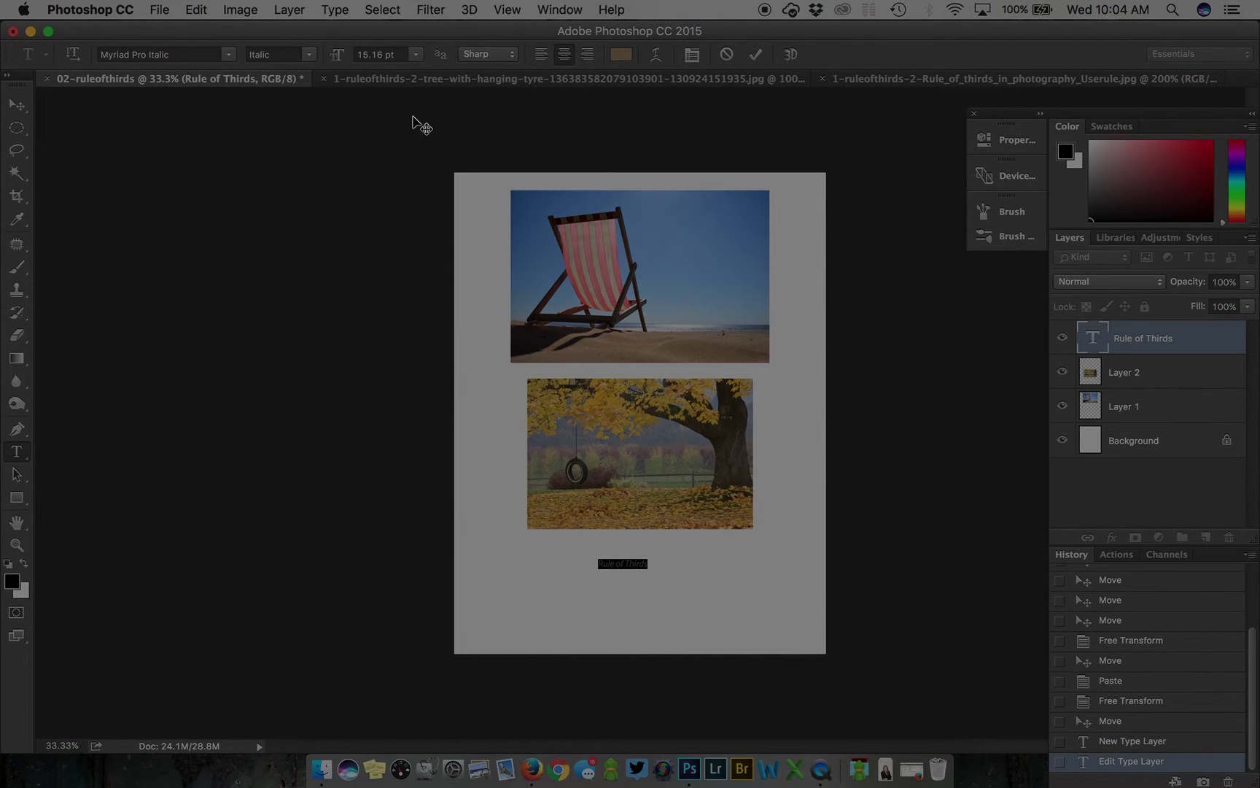
pyautogui.click(414, 54)
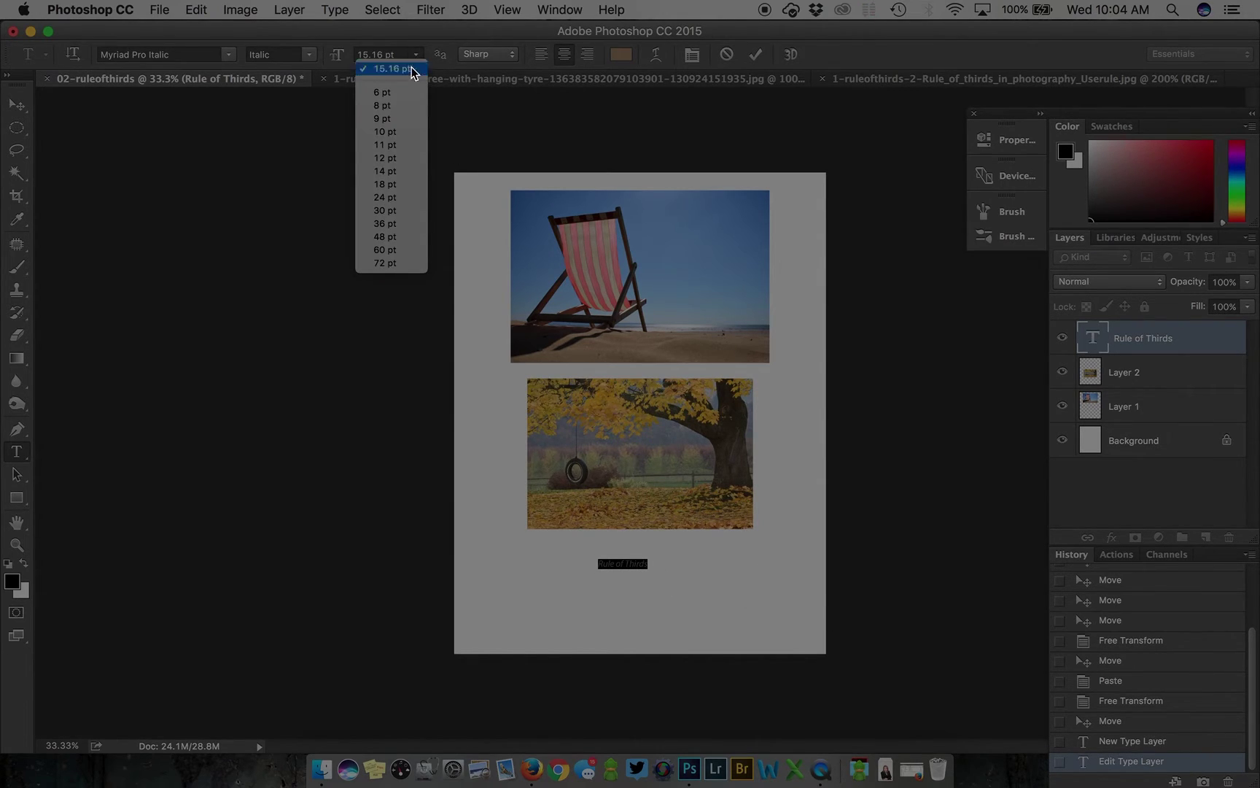
pyautogui.click(387, 196)
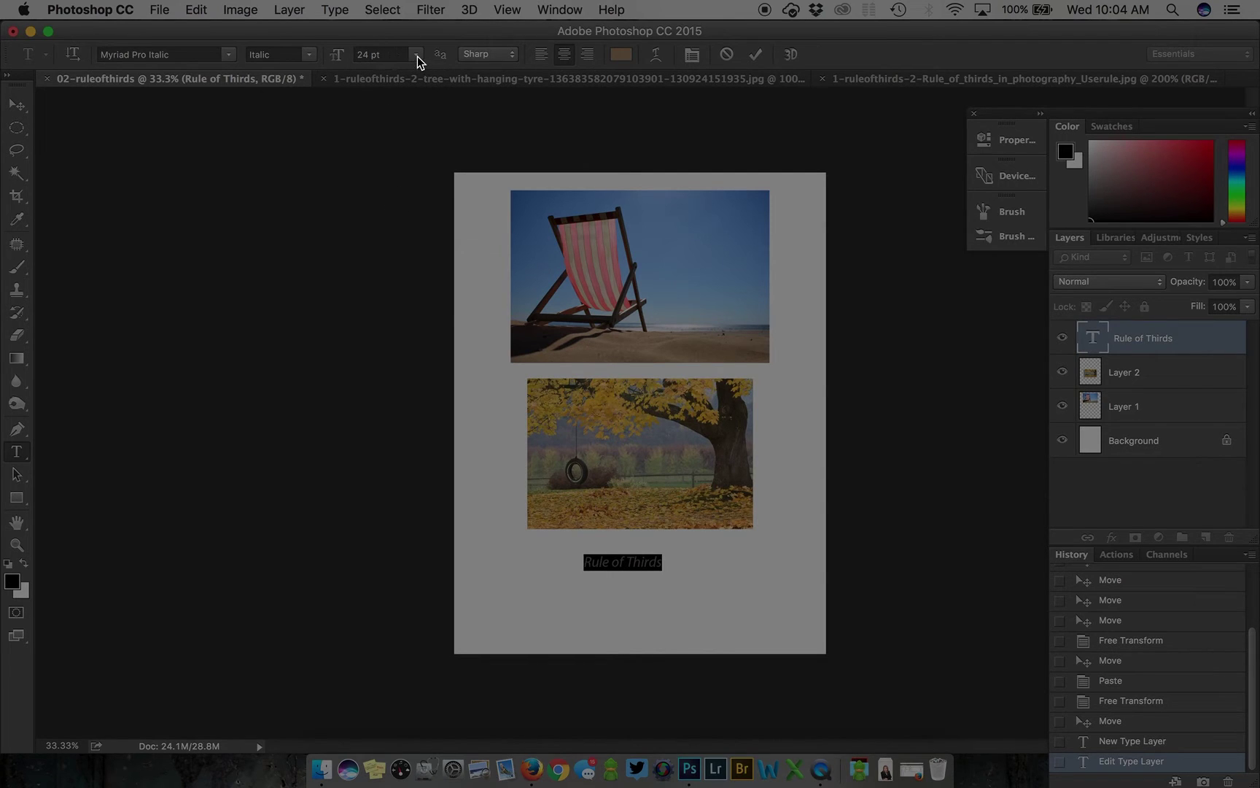
pyautogui.click(230, 54)
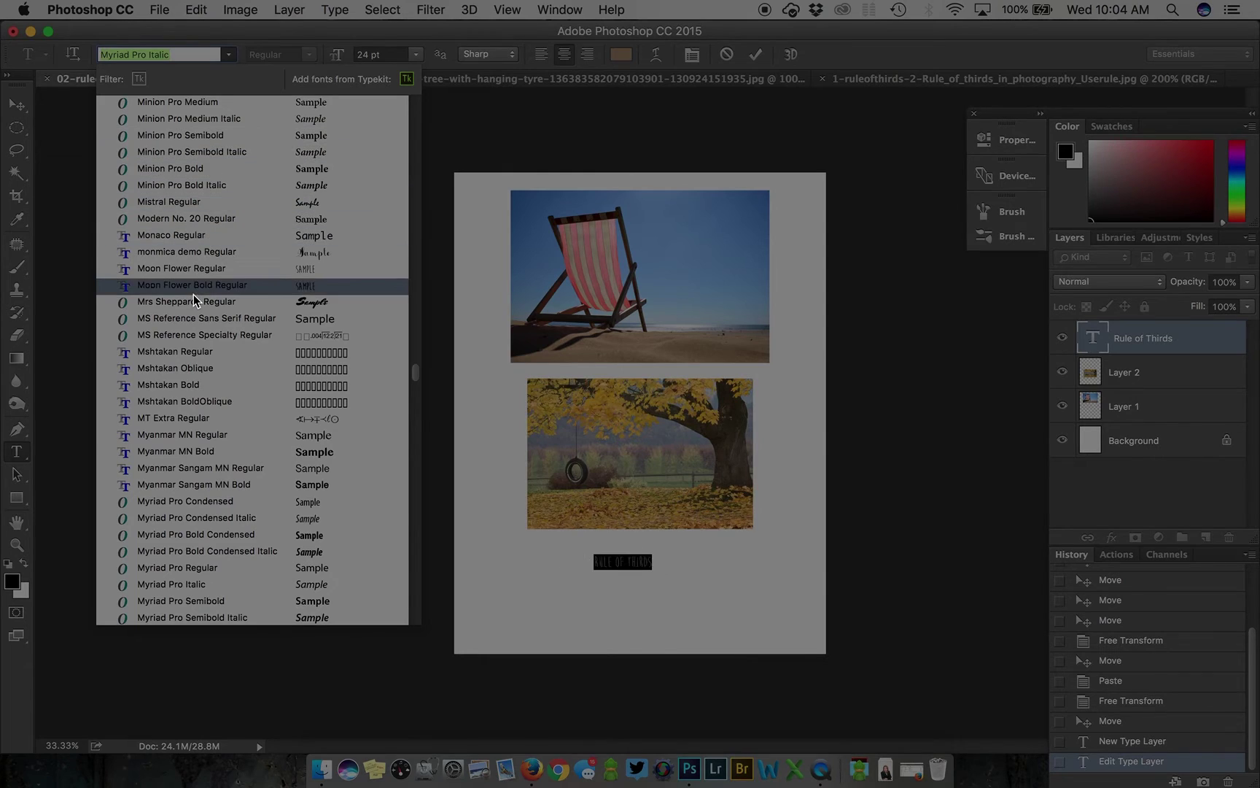
pyautogui.click(186, 235)
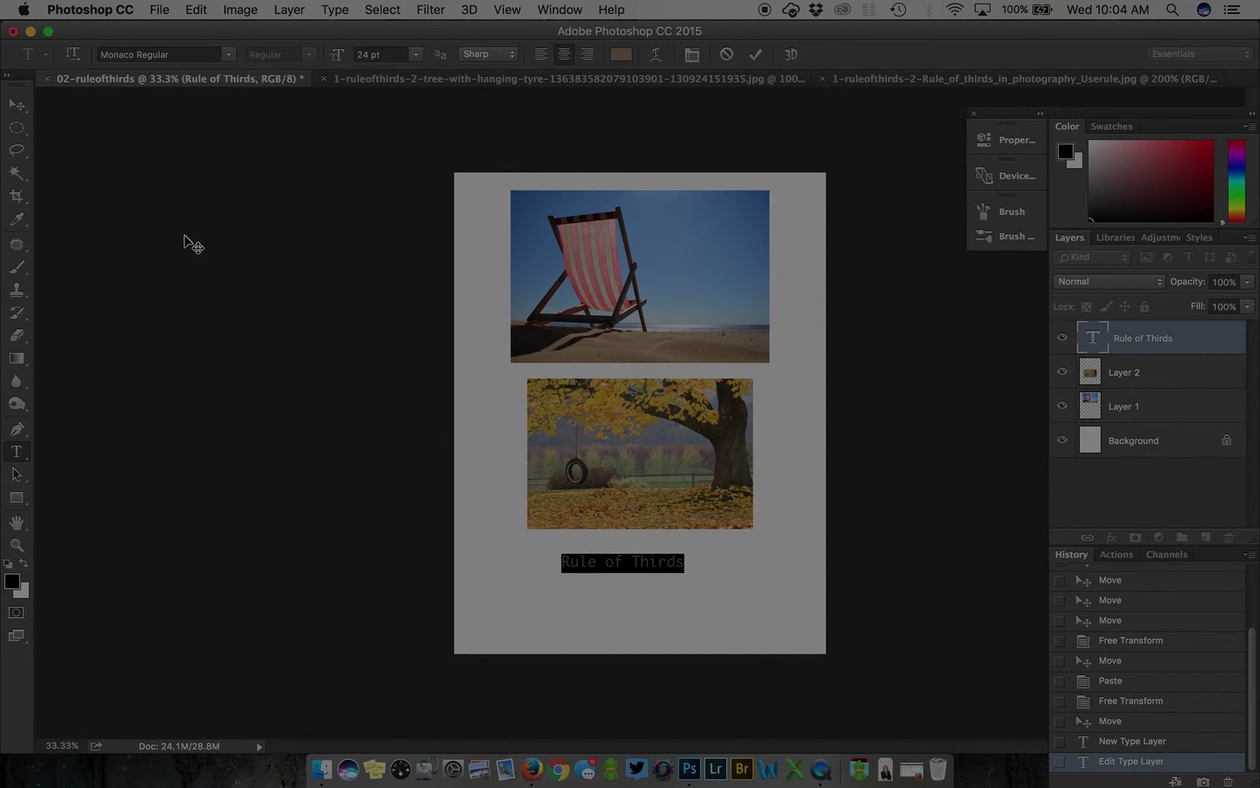
pyautogui.click(415, 54)
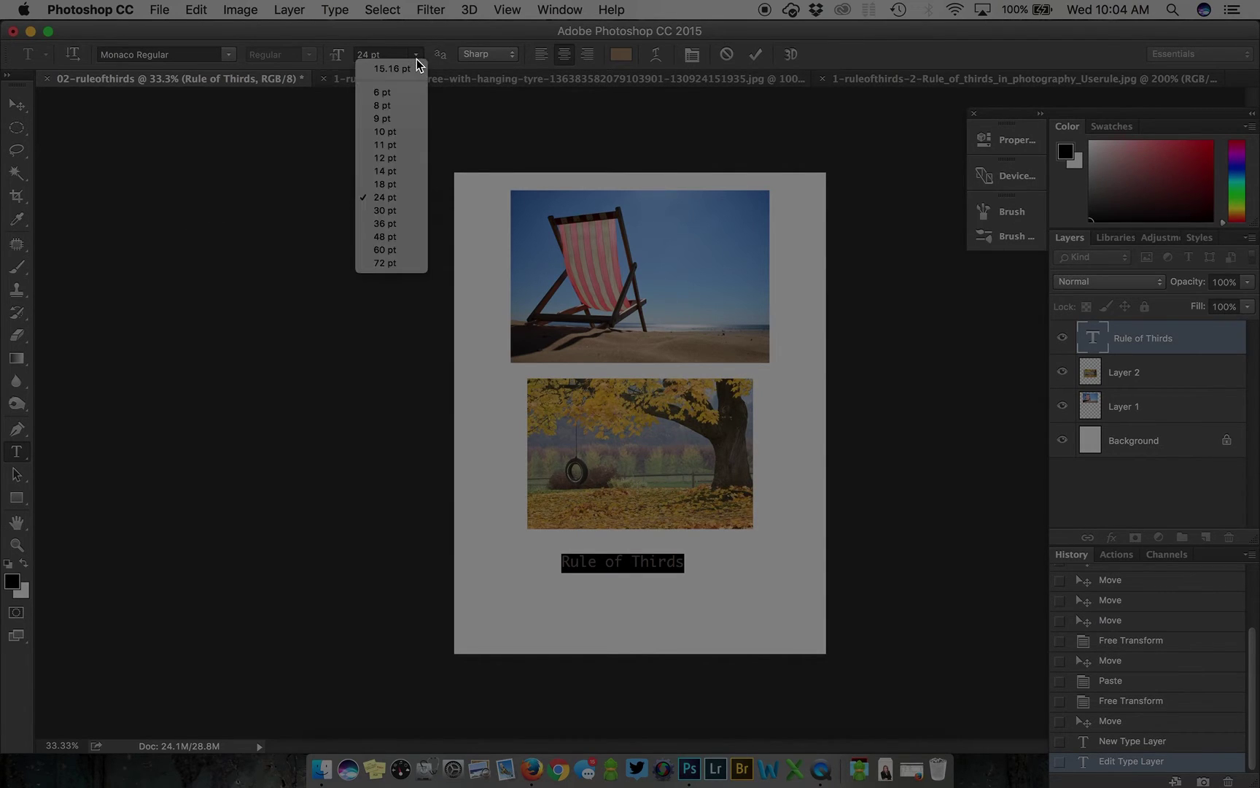
pyautogui.click(388, 210)
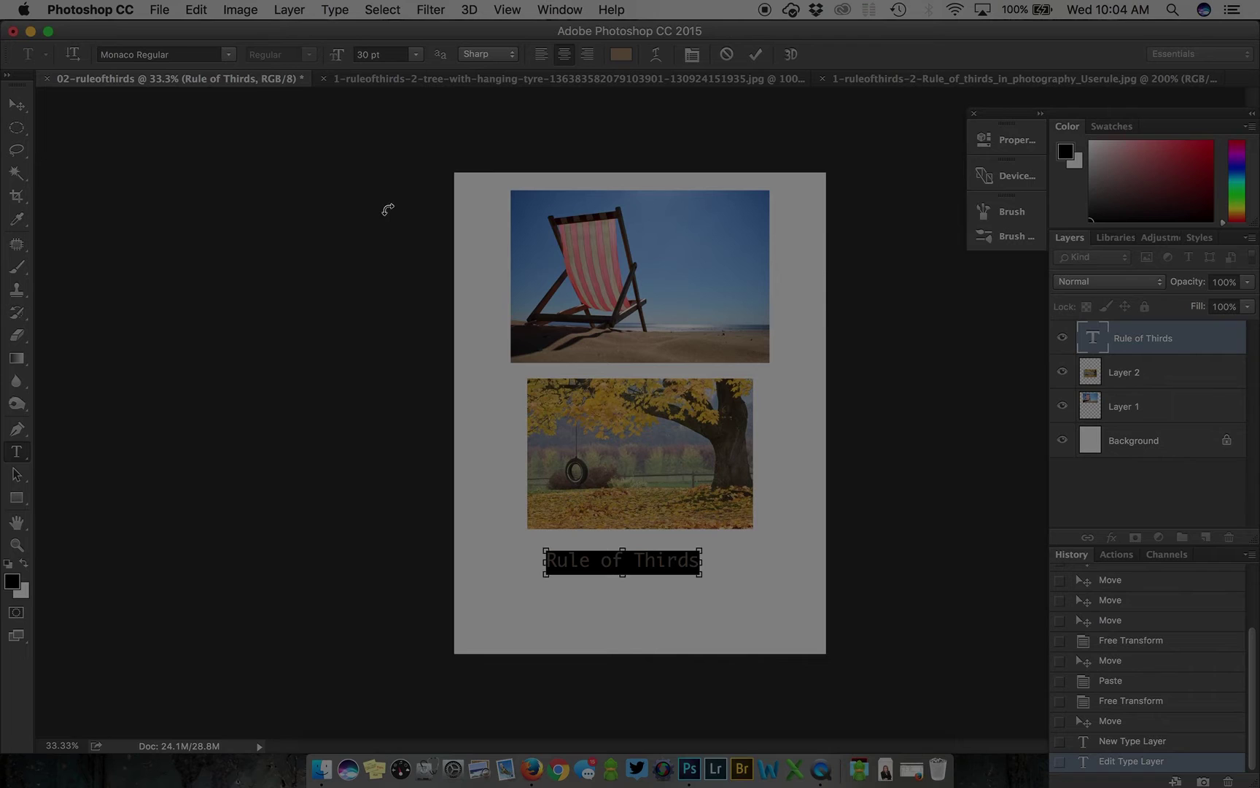
pyautogui.click(385, 206)
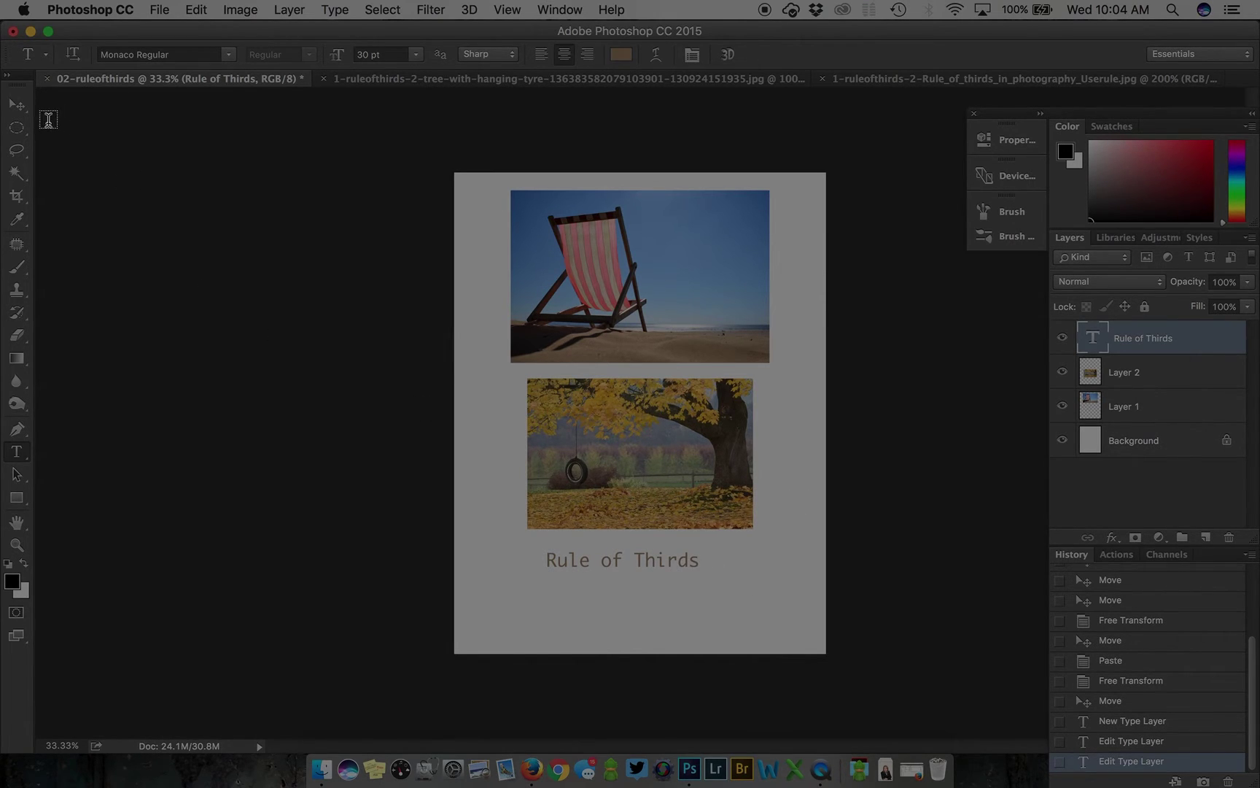
# Scale the Rule of Thirds text about 132% as a top title, then move both photos down beneath it
pyautogui.press('v')
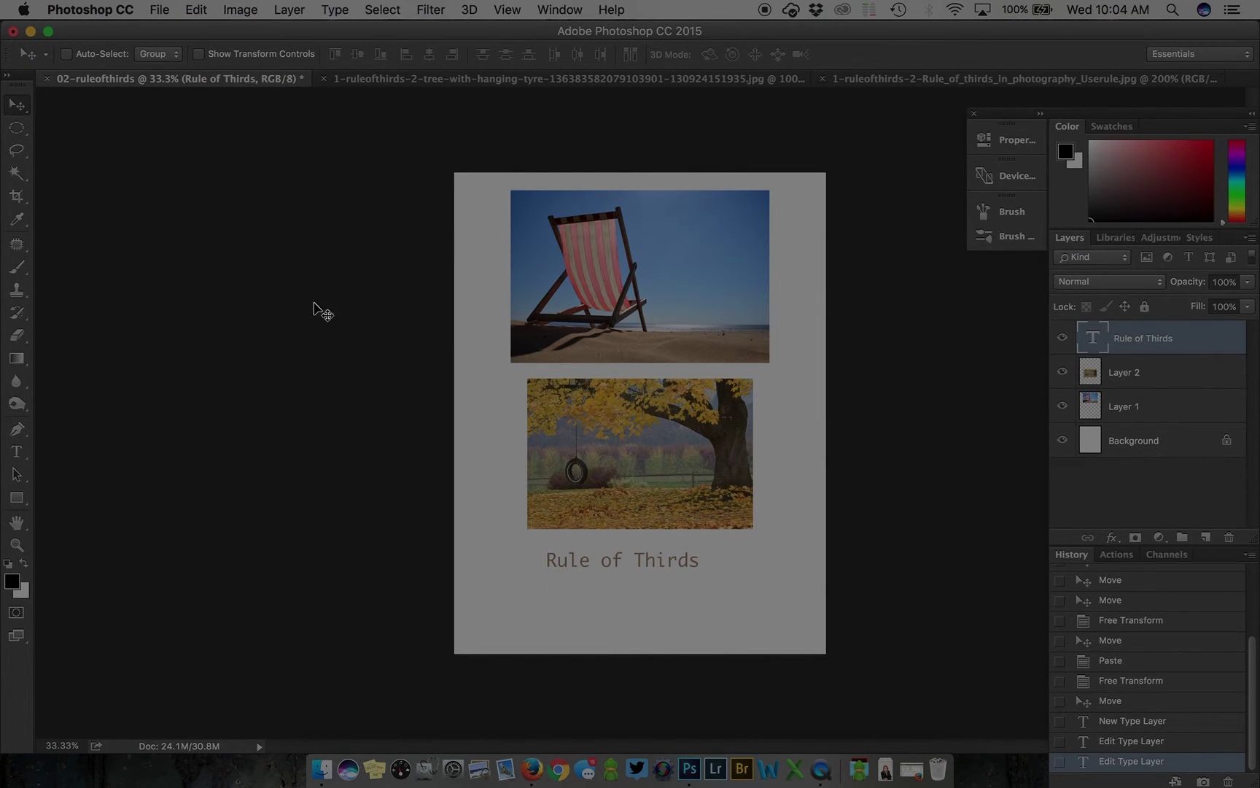
pyautogui.press('super')
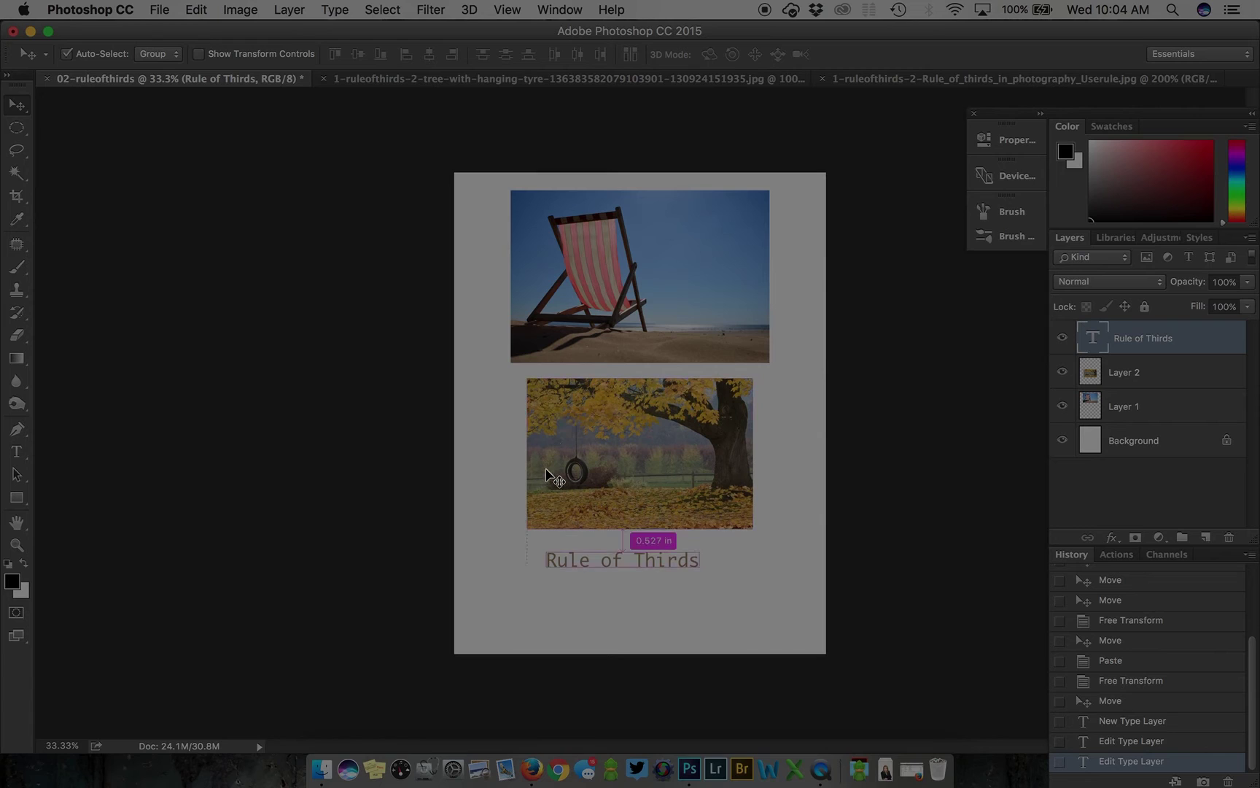
pyautogui.press('super+t')
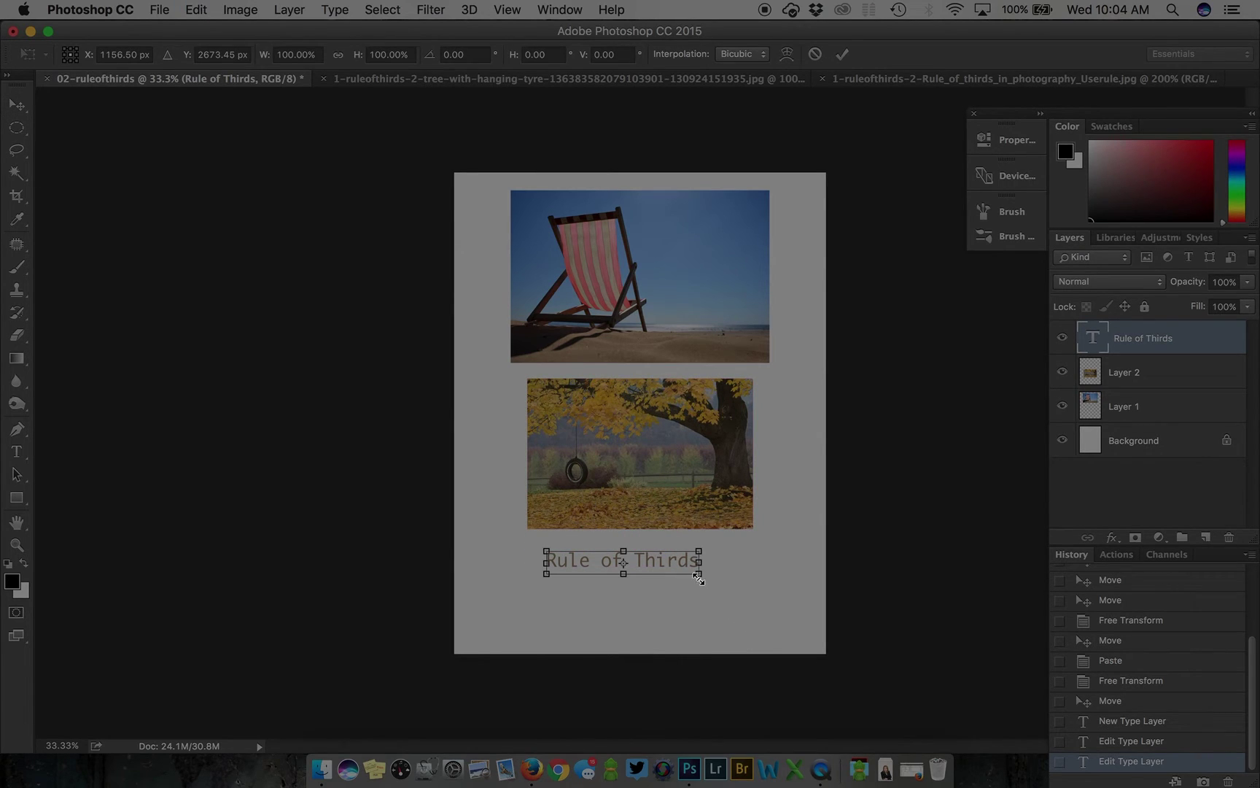
pyautogui.moveTo(710, 578); pyautogui.dragTo(678, 202)
pyautogui.press('Return')
pyautogui.moveTo(655, 447); pyautogui.dragTo(647, 482)
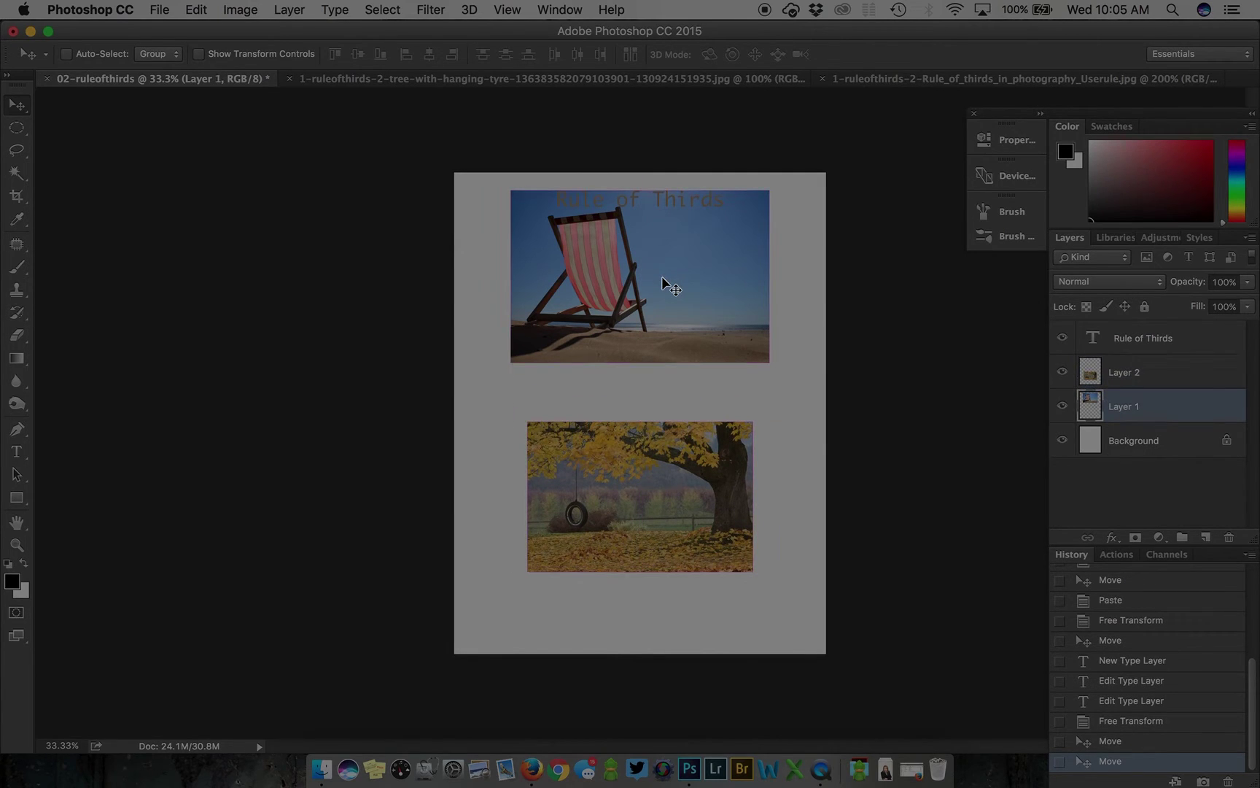
pyautogui.moveTo(662, 276); pyautogui.dragTo(660, 314)
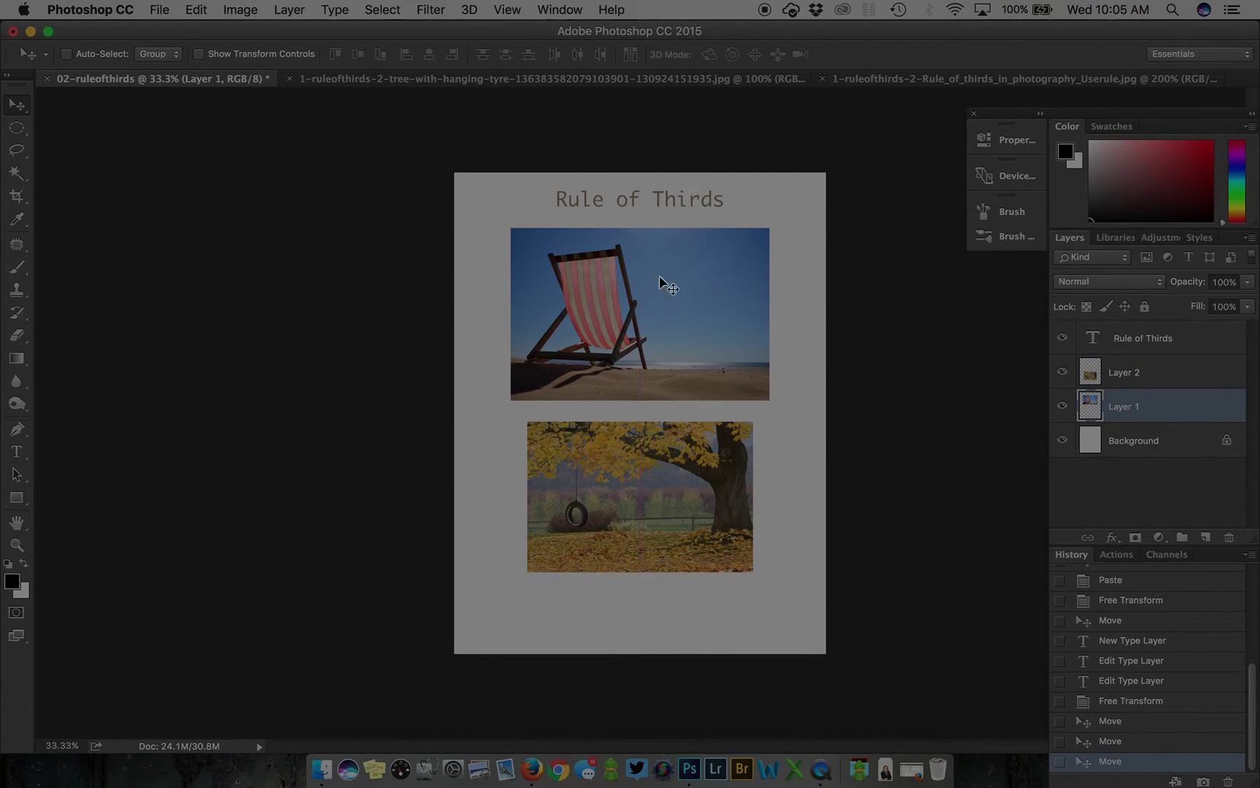
# Nudge the beach photo slightly sideways, then put it back and pick the tree photo
pyautogui.click(626, 197)
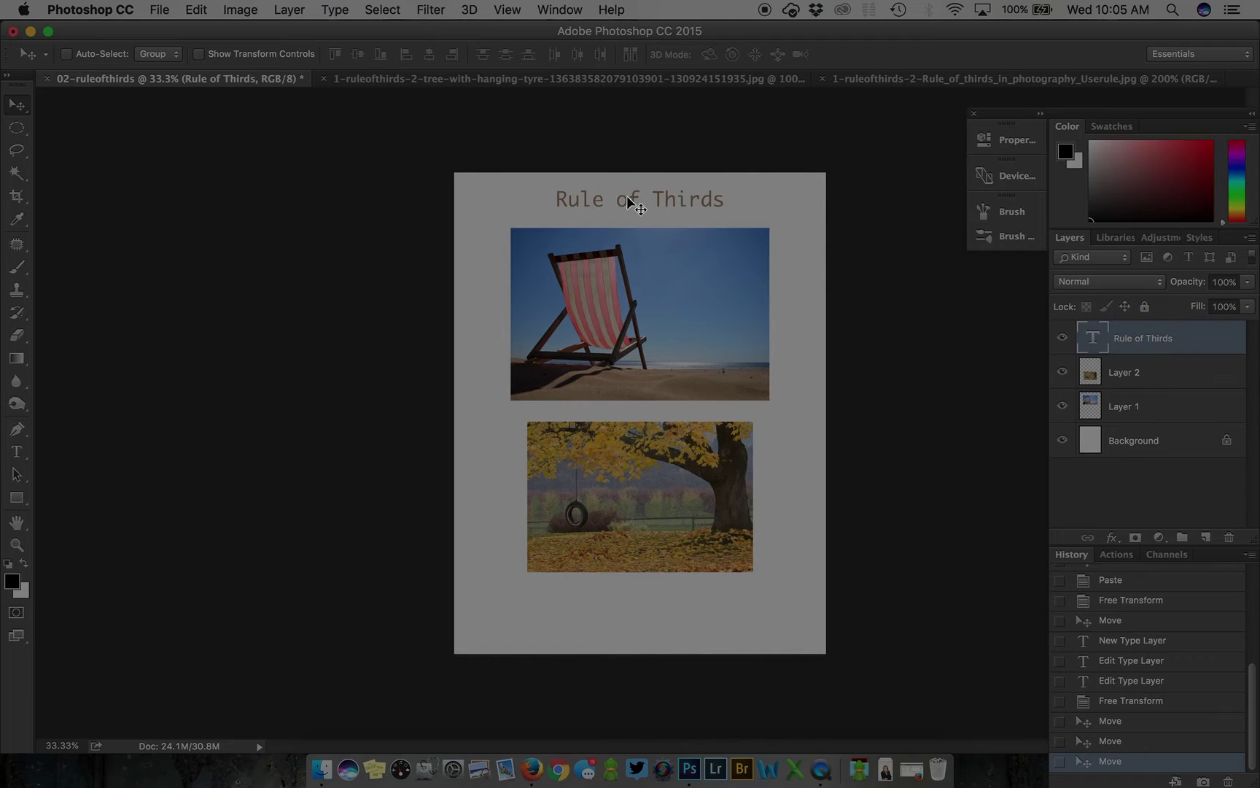
pyautogui.moveTo(658, 301)
pyautogui.mouseDown()
pyautogui.moveTo(630, 300)
pyautogui.moveTo(666, 296)
pyautogui.mouseUp()
pyautogui.click(652, 455)
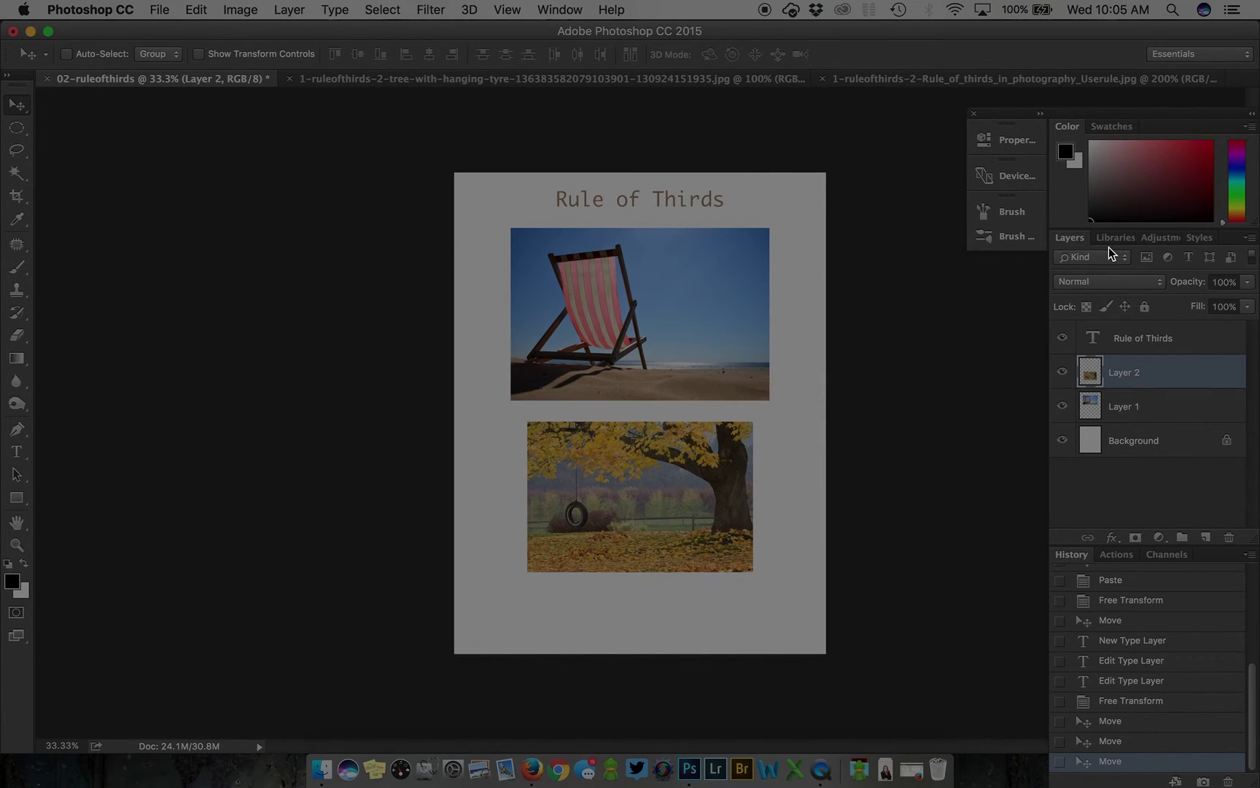
# Cycle through the layers in the Layers panel, ending with the beach-chair photo's layer selected
pyautogui.click(1132, 414)
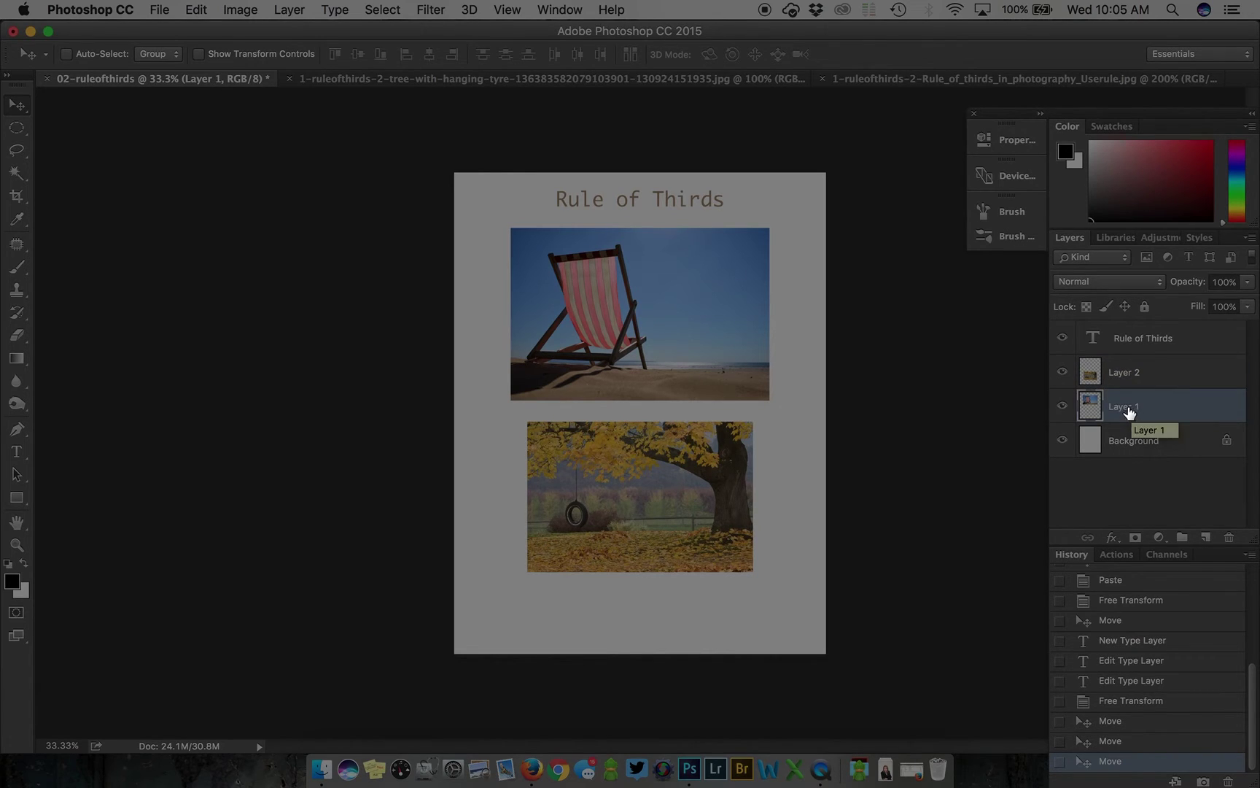
pyautogui.click(1150, 378)
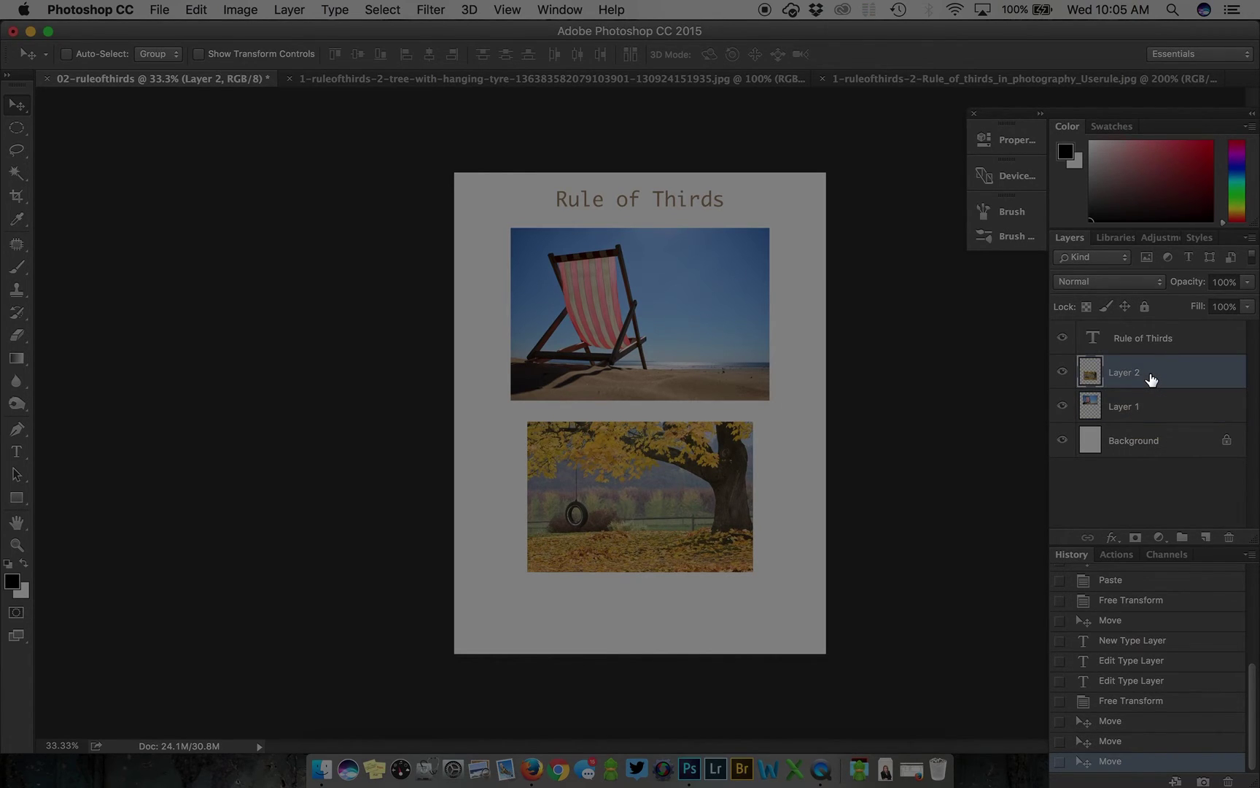
pyautogui.click(1194, 345)
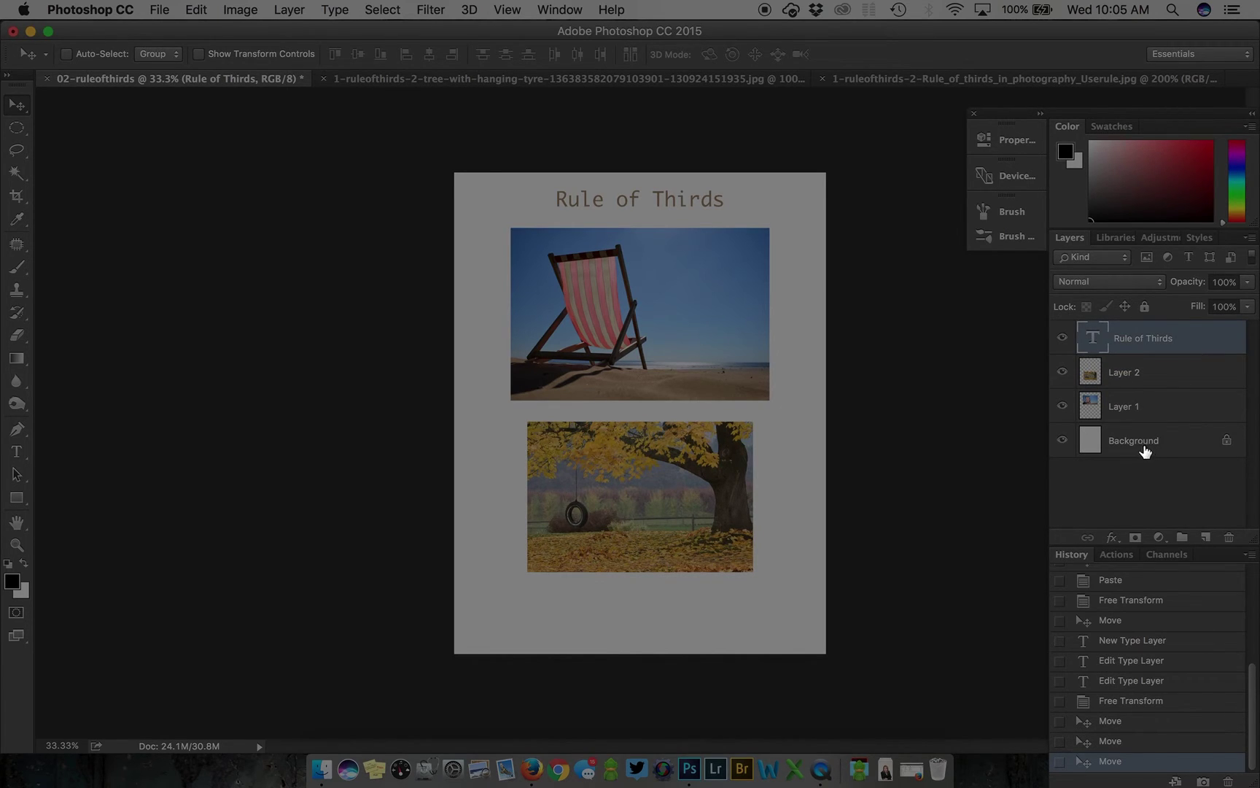
pyautogui.click(1171, 450)
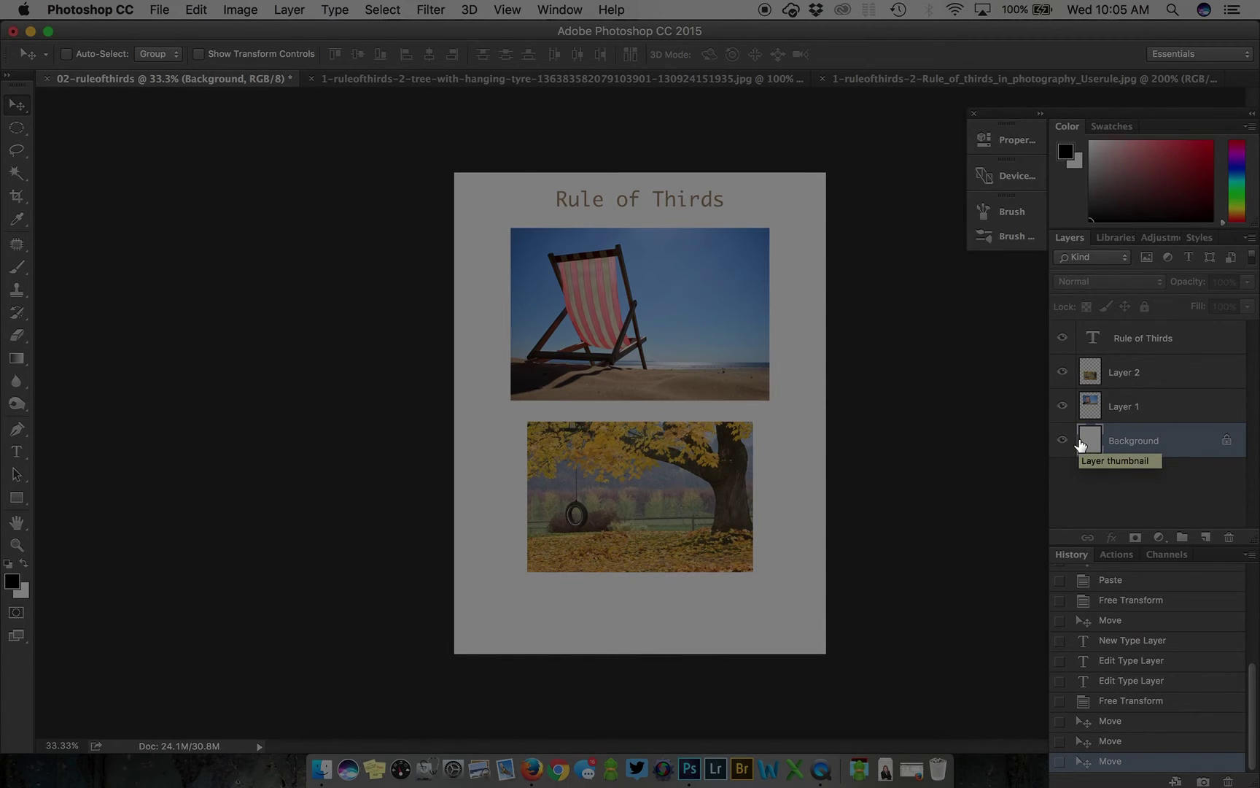
pyautogui.click(561, 9)
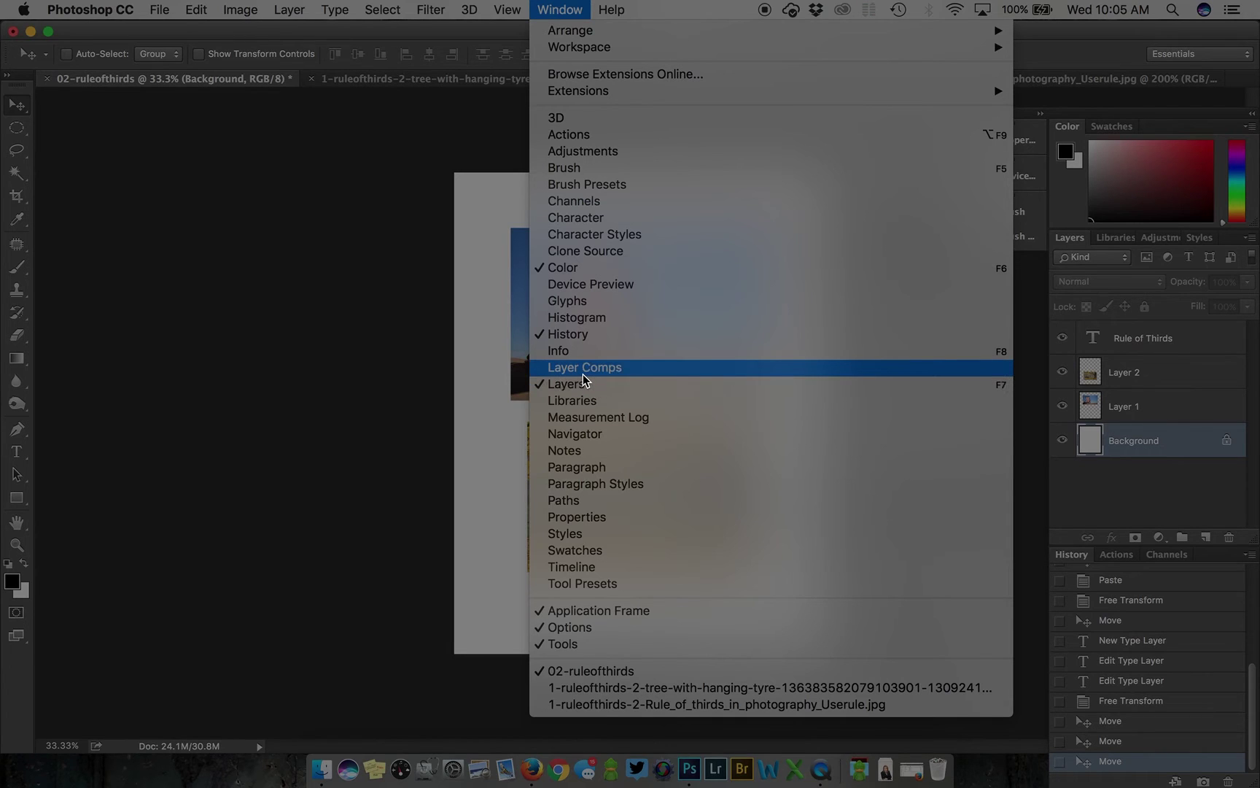
pyautogui.click(1144, 412)
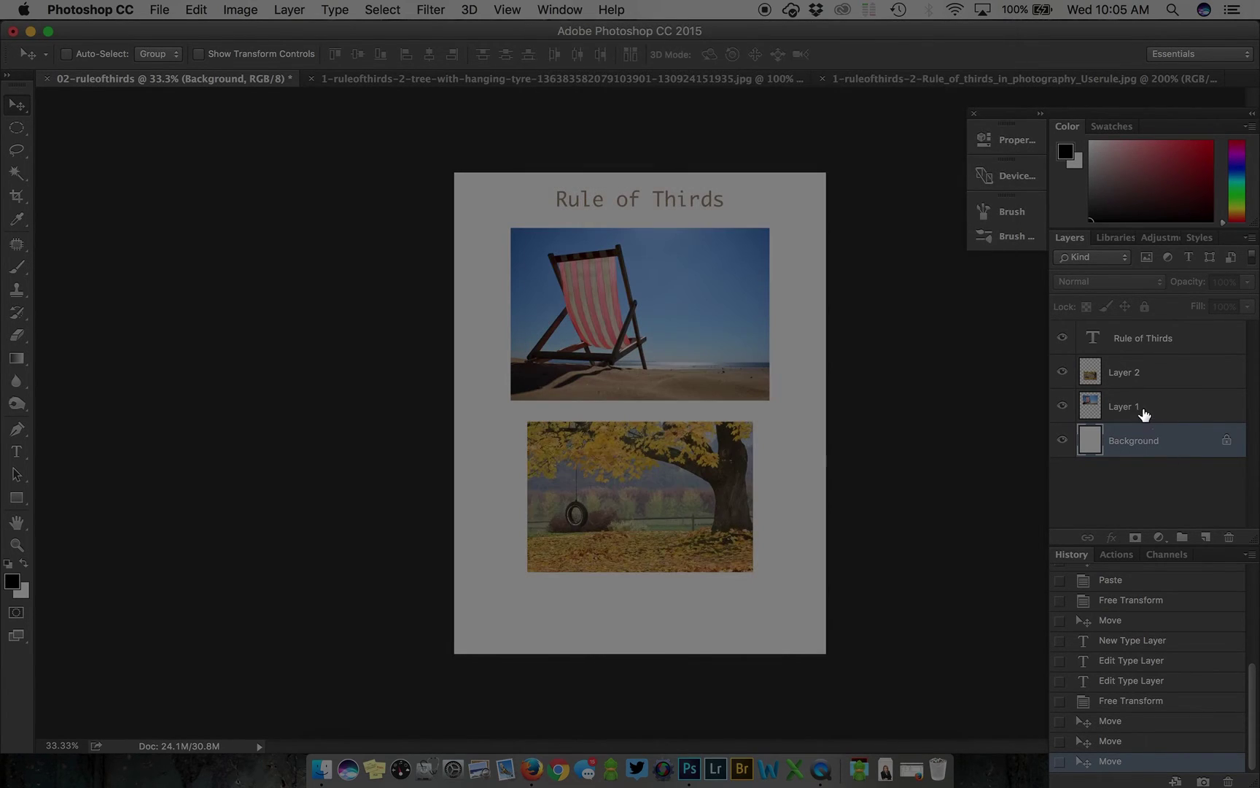
pyautogui.click(1141, 411)
# Shift the beach-chair and tree photos left, then move the beach-chair photo back right to re-centre it
pyautogui.moveTo(662, 321); pyautogui.dragTo(634, 318)
pyautogui.click(1130, 378)
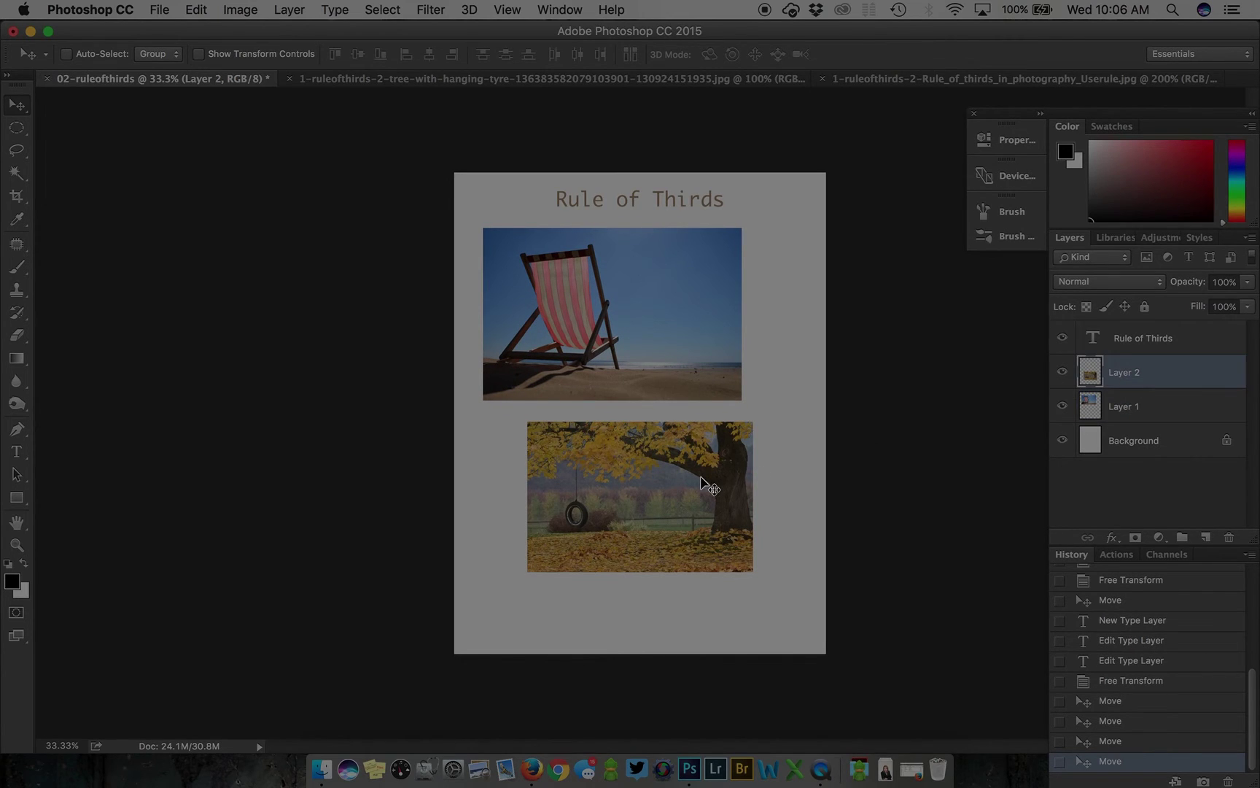
pyautogui.moveTo(700, 475)
pyautogui.mouseDown()
pyautogui.moveTo(670, 475)
pyautogui.moveTo(689, 471)
pyautogui.mouseUp()
pyautogui.keyDown('super'); pyautogui.click(656, 309); pyautogui.keyUp('super')
pyautogui.moveTo(656, 309); pyautogui.dragTo(683, 309)
# Nudge both photos upward with the arrow keys and the title slightly right
pyautogui.press('Up')
pyautogui.press('Up')
pyautogui.press('Up')
pyautogui.press('Up')
pyautogui.press('Up')
pyautogui.press('Up')
pyautogui.press('Up')
pyautogui.press('Up')
pyautogui.press('Up')
pyautogui.press('Up')
pyautogui.press('Up')
pyautogui.press('Up')
pyautogui.press('Up')
pyautogui.press('Up')
pyautogui.press('Up')
pyautogui.press('Up')
pyautogui.press('Up')
pyautogui.press('Up')
pyautogui.press('Up')
pyautogui.press('Up')
pyautogui.press('Up')
pyautogui.press('Up')
pyautogui.press('Up')
pyautogui.press('Up')
pyautogui.press('Up')
pyautogui.press('Up')
pyautogui.press('Up')
pyautogui.press('Up')
pyautogui.press('Up')
pyautogui.press('Up')
pyautogui.press('Up')
pyautogui.press('Up')
pyautogui.press('Up')
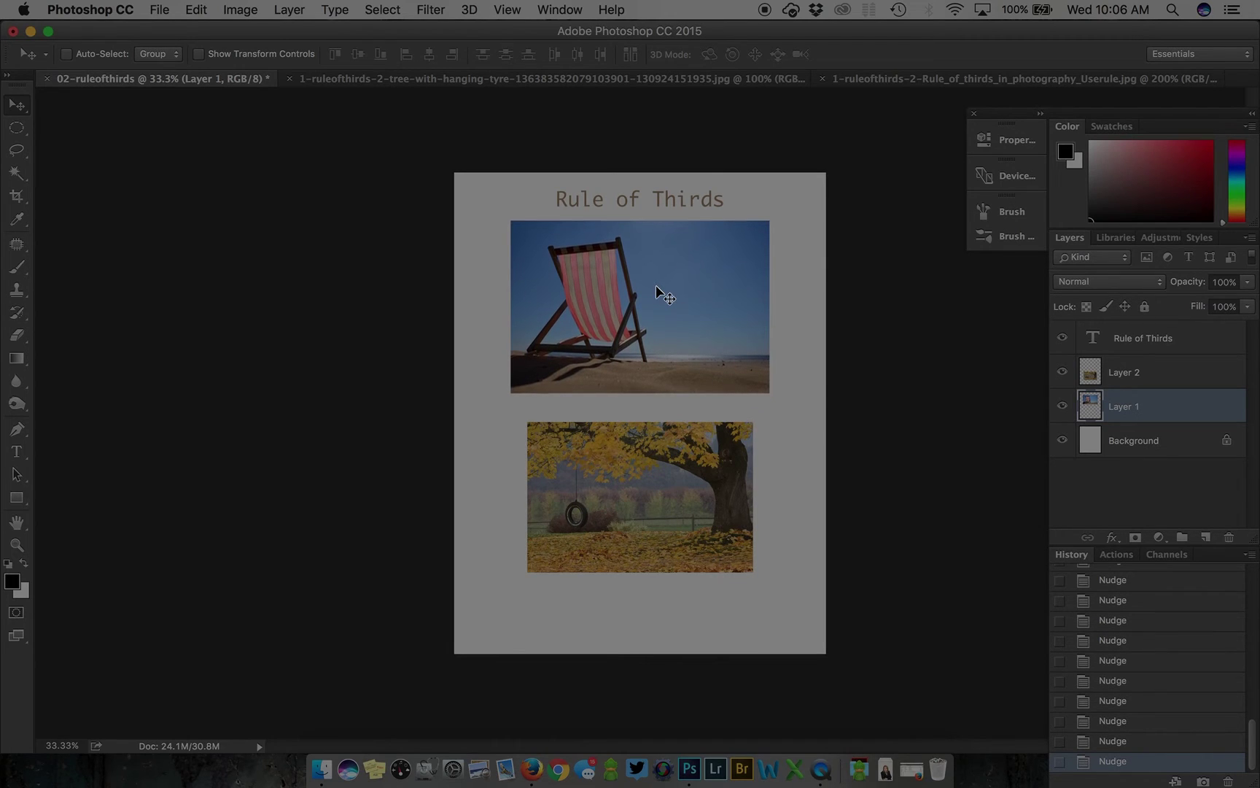
pyautogui.keyDown('super'); pyautogui.click(578, 533); pyautogui.keyUp('super')
pyautogui.press('Up')
pyautogui.press('Up')
pyautogui.press('Up')
pyautogui.press('Up')
pyautogui.press('Up')
pyautogui.press('Up')
pyautogui.press('Up')
pyautogui.press('Up')
pyautogui.press('Up')
pyautogui.press('Up')
pyautogui.press('Up')
pyautogui.press('Up')
pyautogui.press('Up')
pyautogui.press('Up')
pyautogui.press('Up')
pyautogui.press('Up')
pyautogui.press('Up')
pyautogui.press('Up')
pyautogui.press('Up')
pyautogui.press('Up')
pyautogui.press('Up')
pyautogui.press('Up')
pyautogui.press('Up')
pyautogui.press('Up')
pyautogui.press('Up')
pyautogui.press('Up')
pyautogui.press('Up')
pyautogui.press('Up')
pyautogui.press('Up')
pyautogui.press('Up')
pyautogui.press('Up')
pyautogui.press('Up')
pyautogui.press('Up')
pyautogui.press('Up')
pyautogui.press('Up')
pyautogui.press('Up')
pyautogui.press('Up')
pyautogui.press('Up')
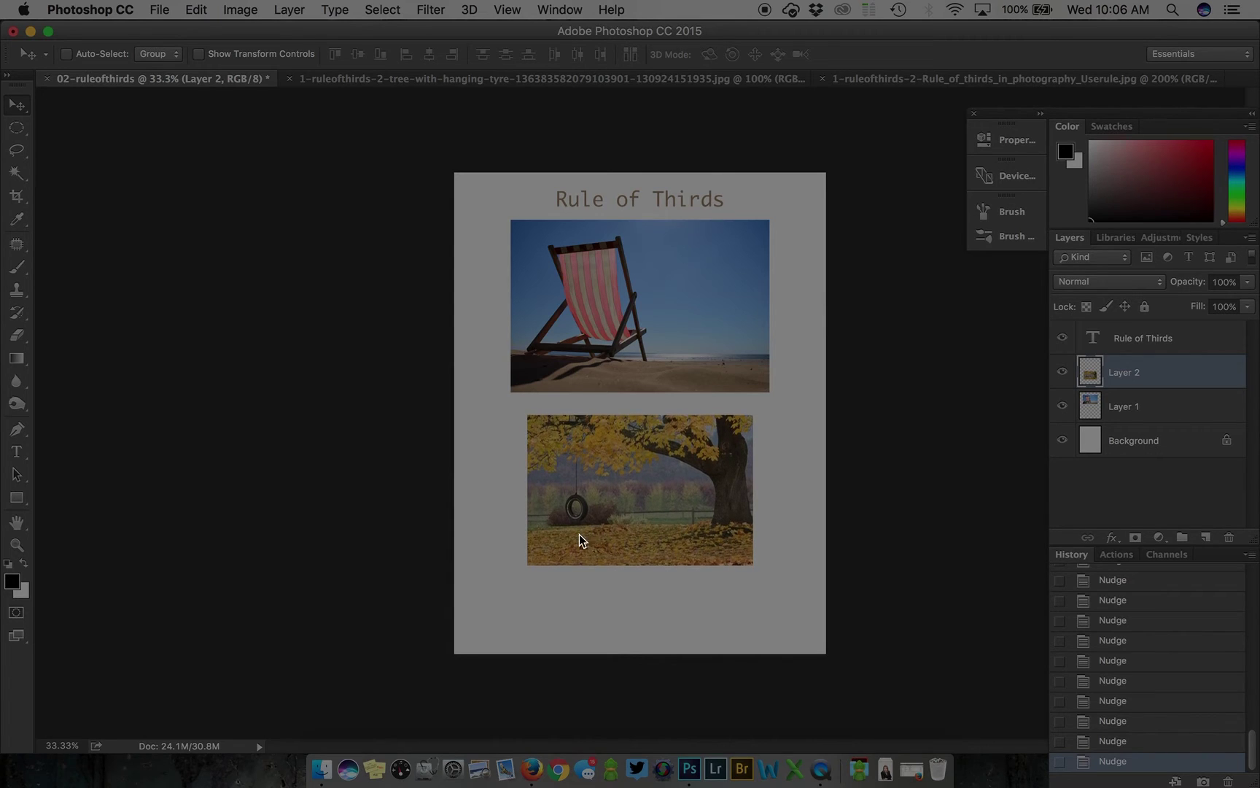
pyautogui.press('Up')
pyautogui.press('Up')
pyautogui.press('Up')
pyautogui.press('Up')
pyautogui.press('Up')
pyautogui.press('Up')
pyautogui.press('Up')
pyautogui.press('Up')
pyautogui.press('Up')
pyautogui.press('Up')
pyautogui.press('Up')
pyautogui.press('Up')
pyautogui.press('Up')
pyautogui.press('Up')
pyautogui.press('Up')
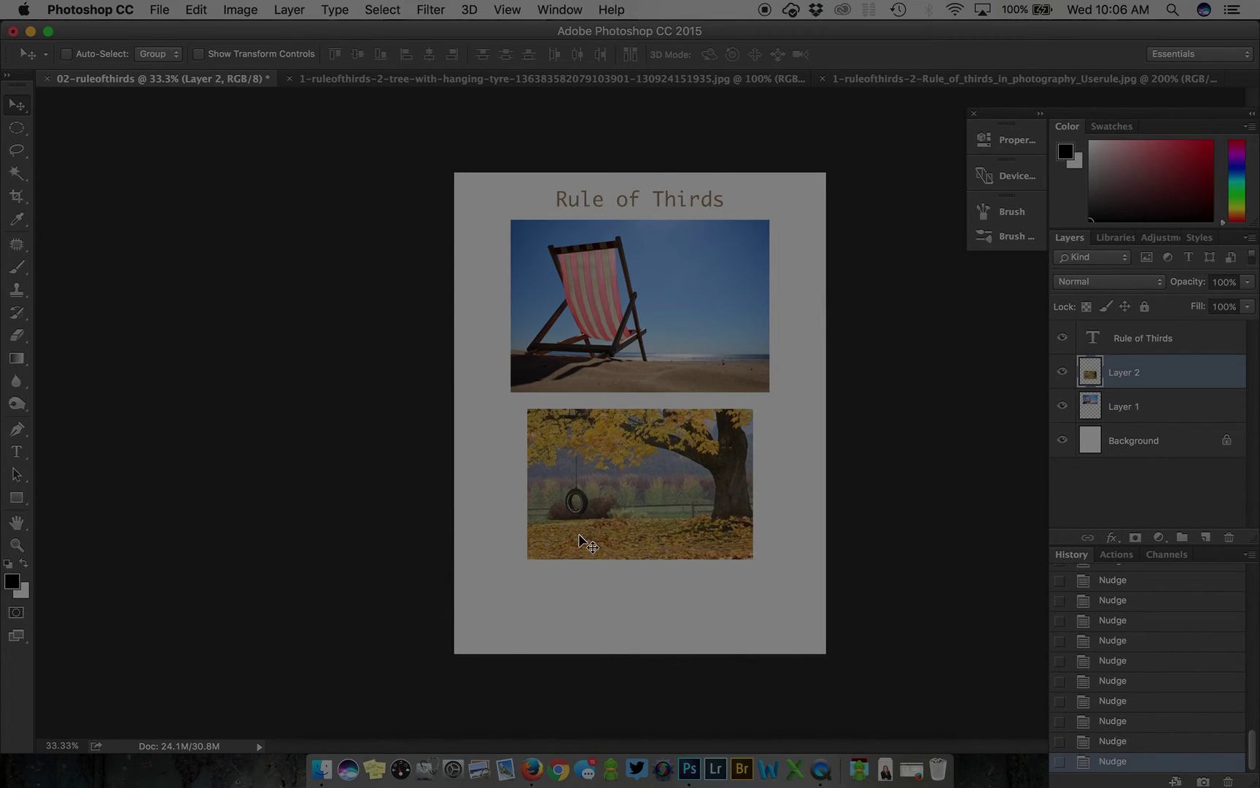
pyautogui.keyDown('super'); pyautogui.click(634, 195); pyautogui.keyUp('super')
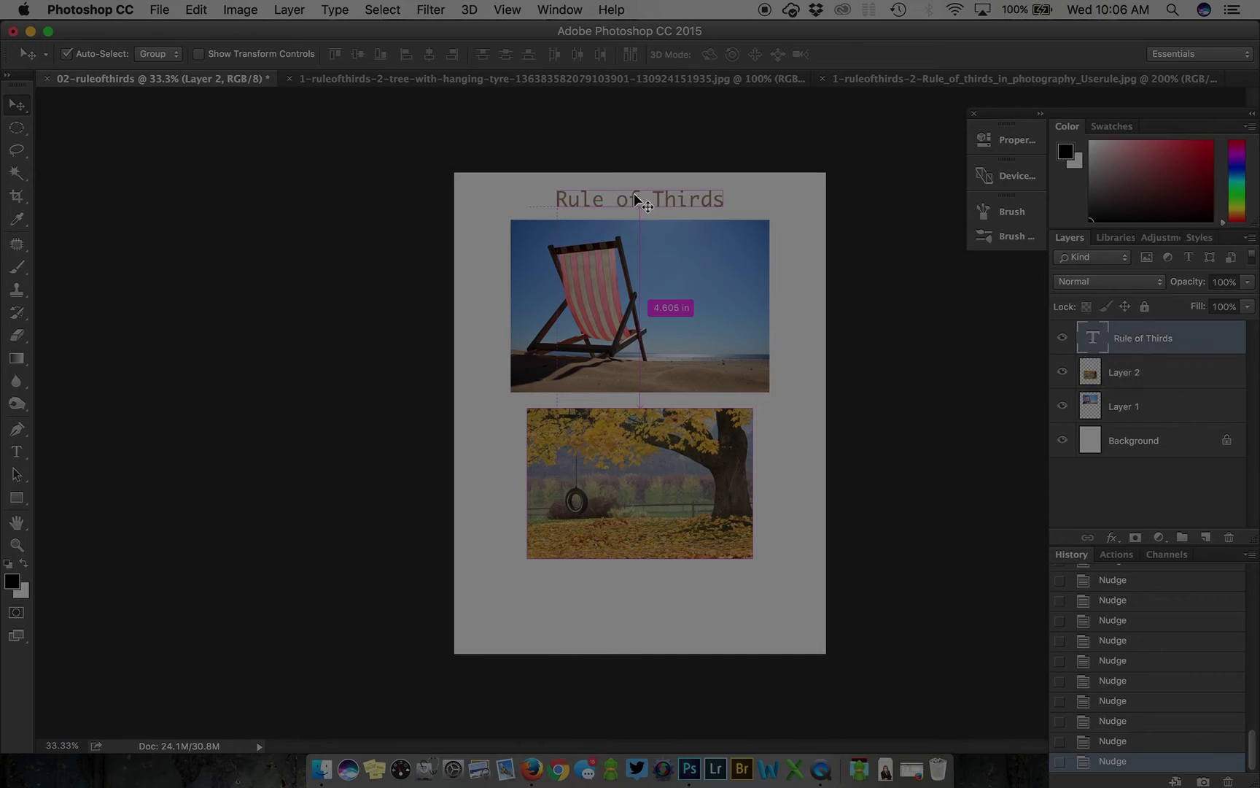
pyautogui.press('Right')
pyautogui.press('Right')
pyautogui.press('Right')
pyautogui.press('Right')
pyautogui.press('Right')
pyautogui.press('Right')
pyautogui.press('Right')
pyautogui.press('Right')
pyautogui.press('Right')
pyautogui.press('Right')
pyautogui.press('Right')
pyautogui.press('Right')
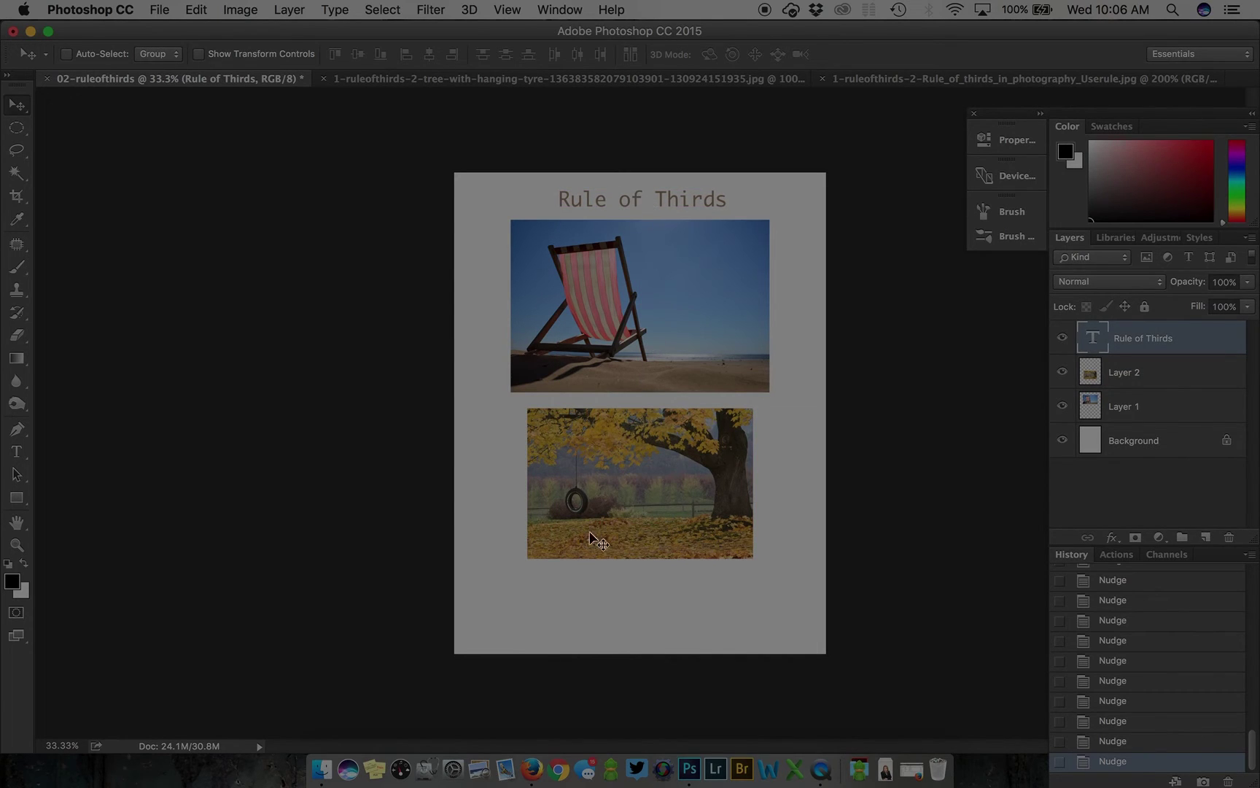
# Add a text box below the tree photo reading 'Type my description here of why these do what they do.'
pyautogui.press('t')
pyautogui.click(531, 595)
pyautogui.write('Type my description ')
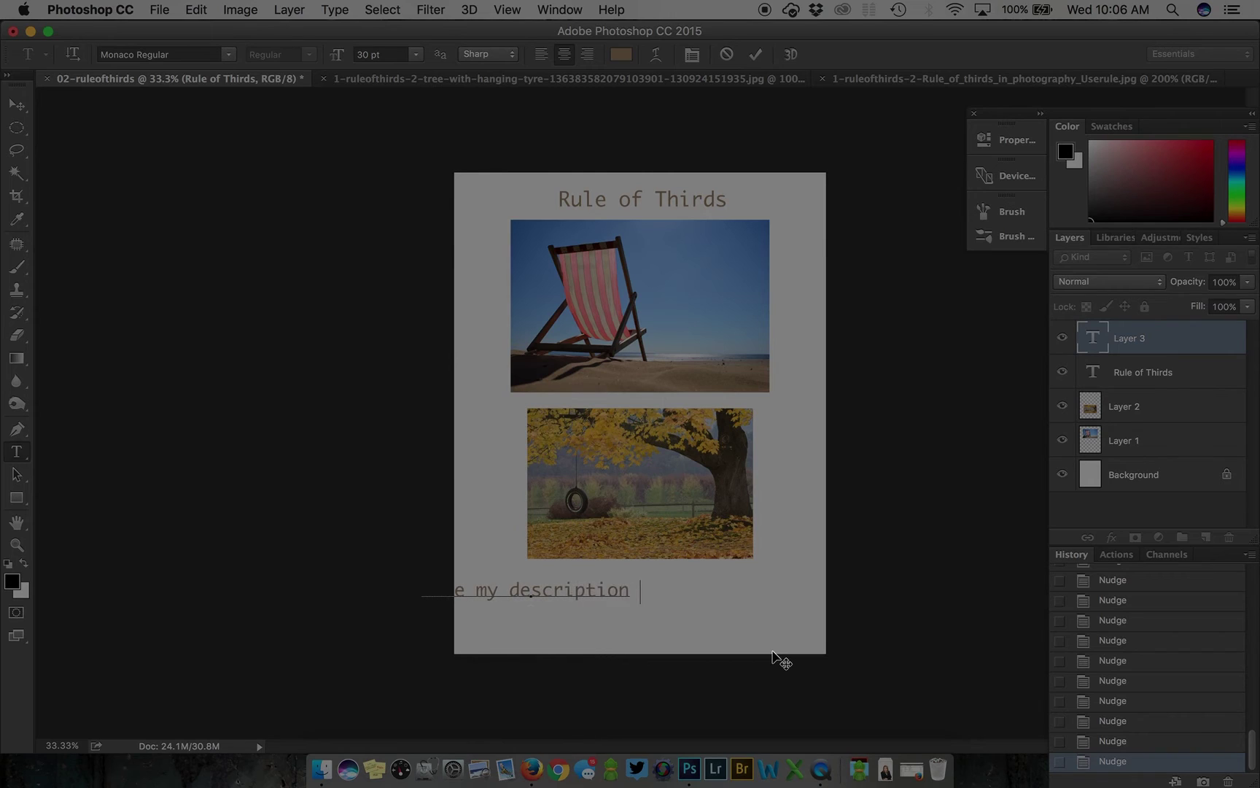
pyautogui.write('here of why')
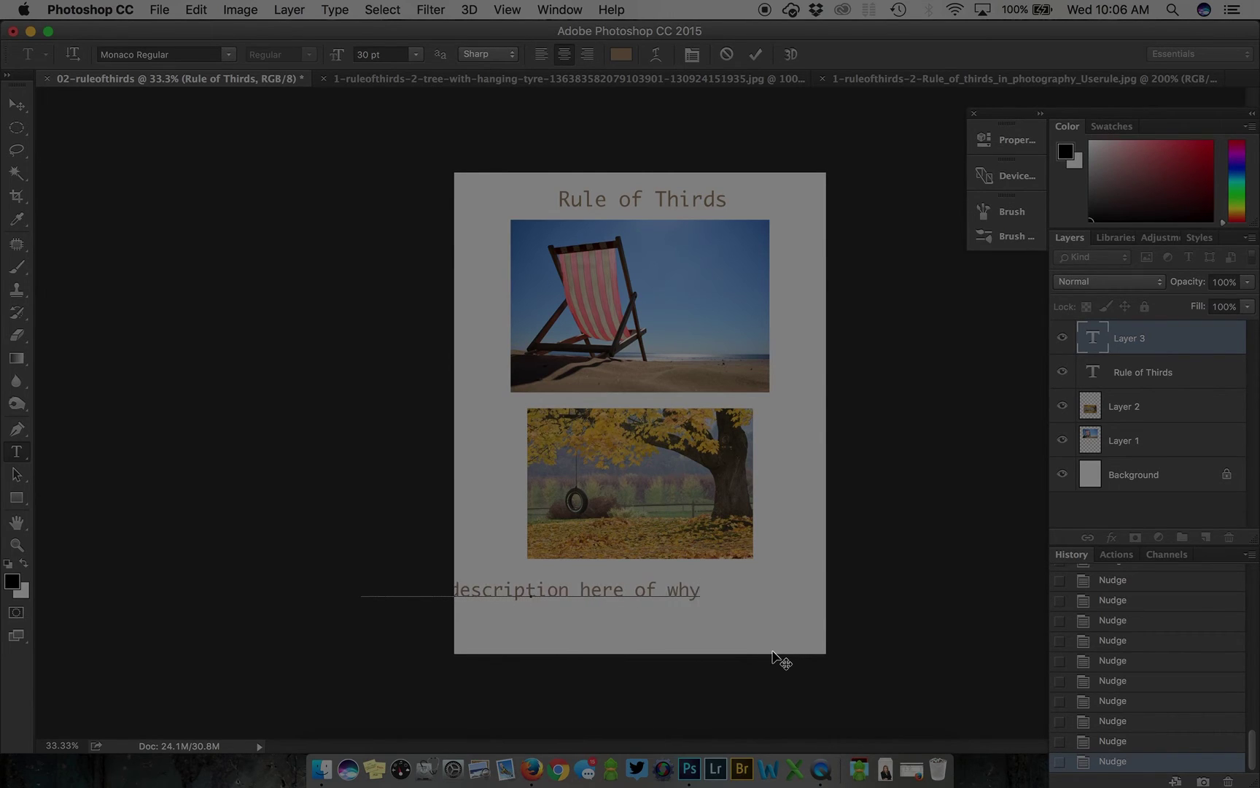
pyautogui.press('Return')
pyautogui.write('tion here of why se do what they do')
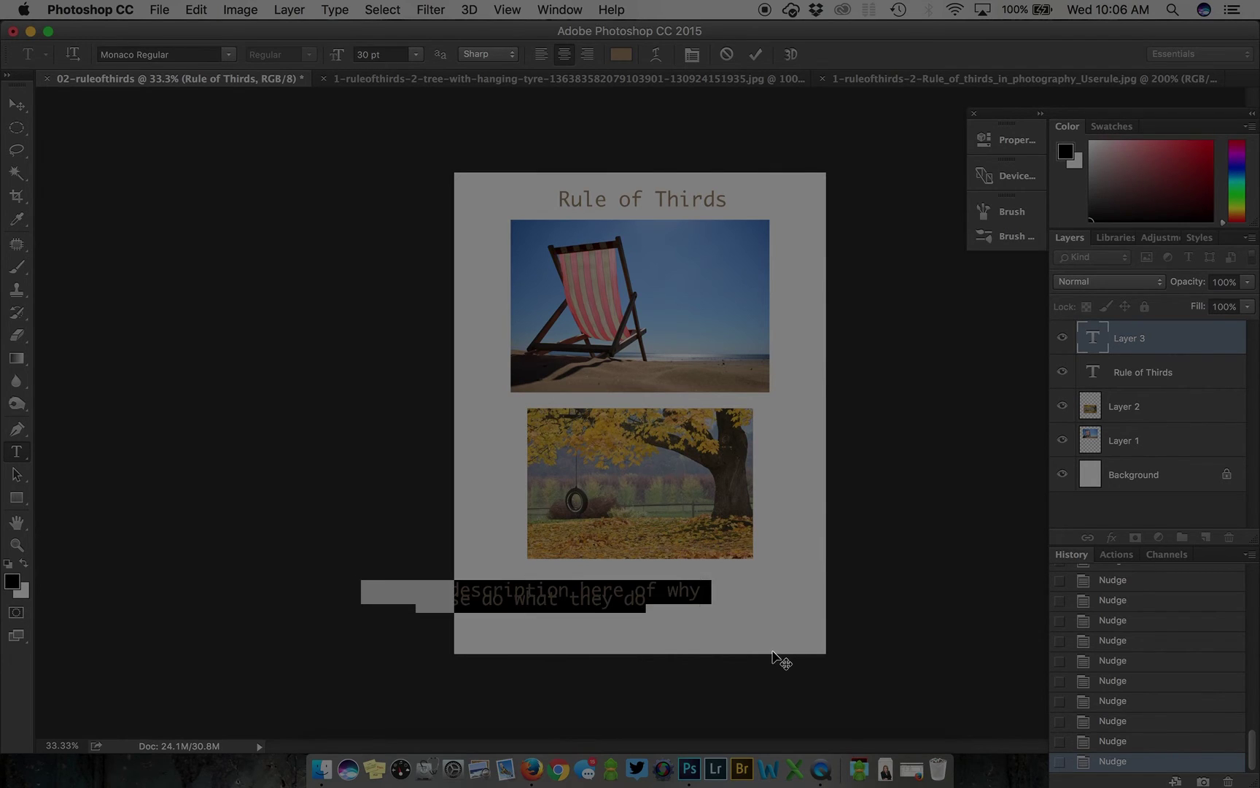
pyautogui.press('Right')
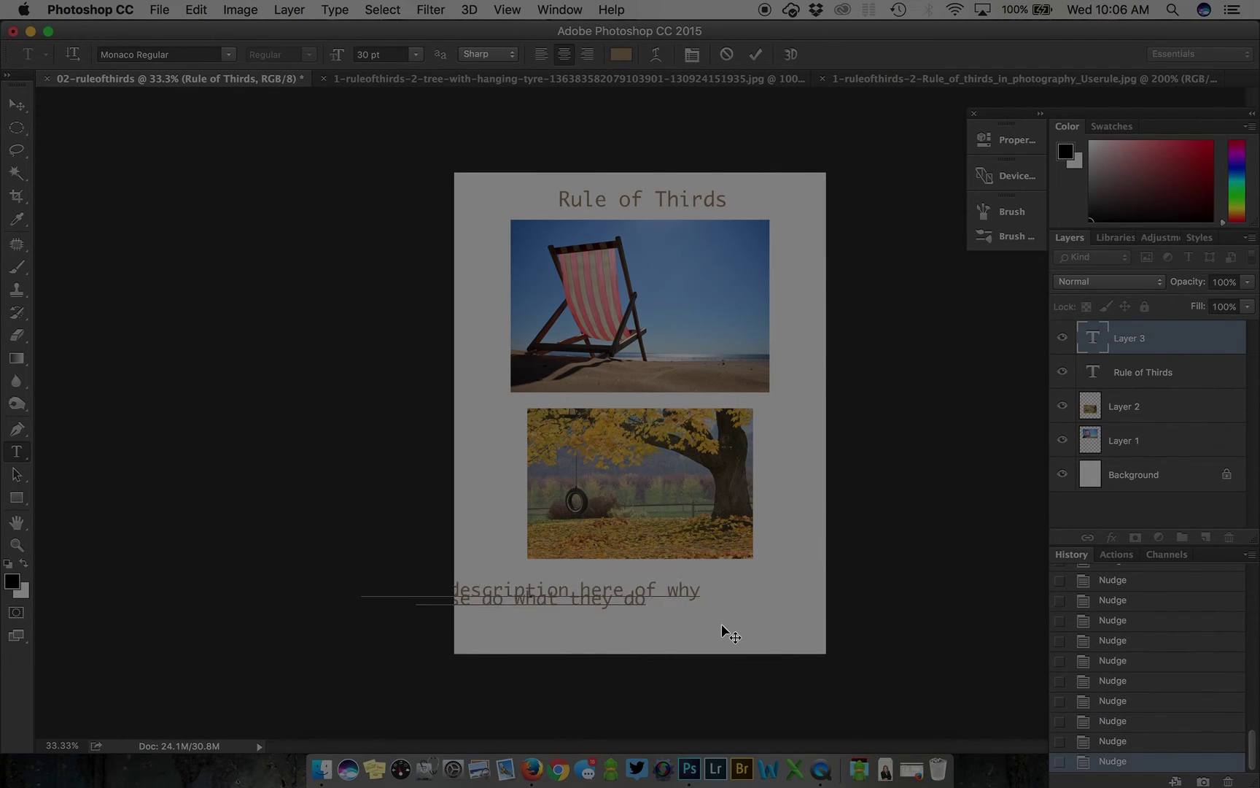
pyautogui.write('.')
# Set the description caption to 12 pt, centre it under the tree photo, and commit it
pyautogui.press('super+a')
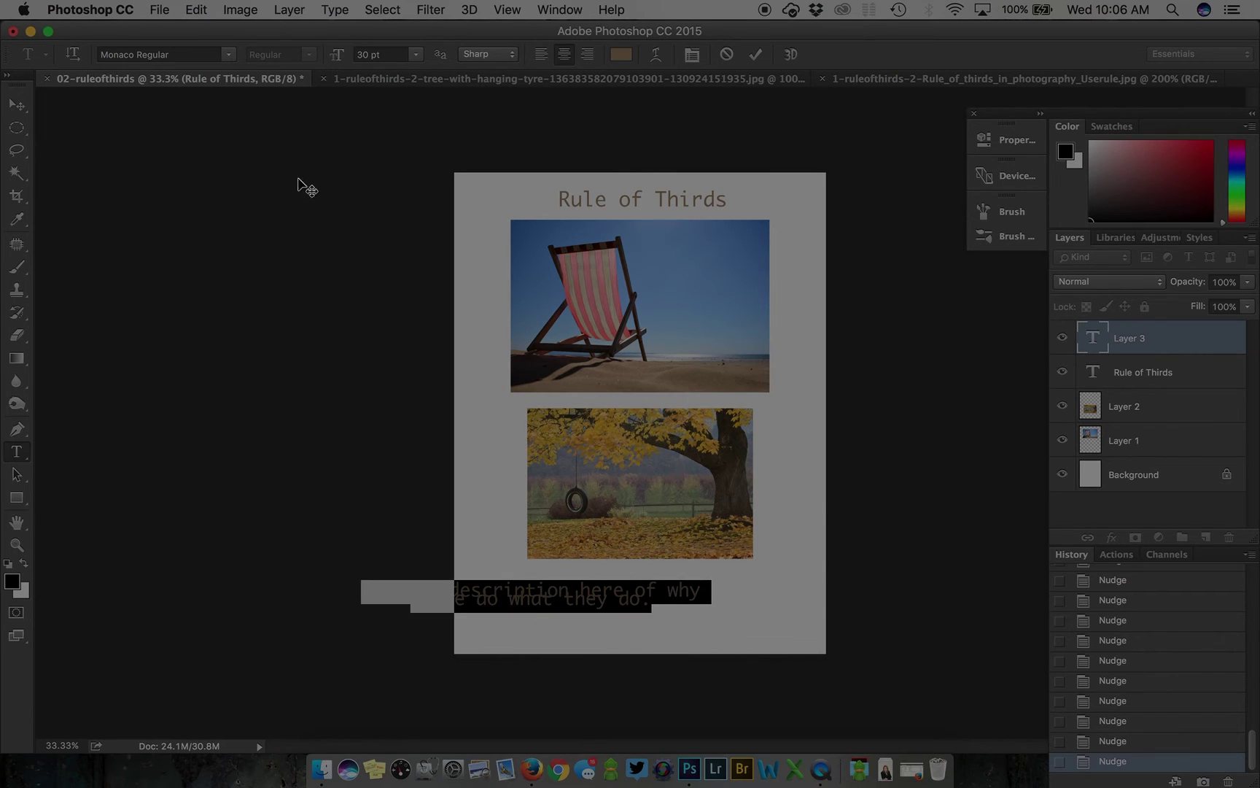
pyautogui.click(415, 54)
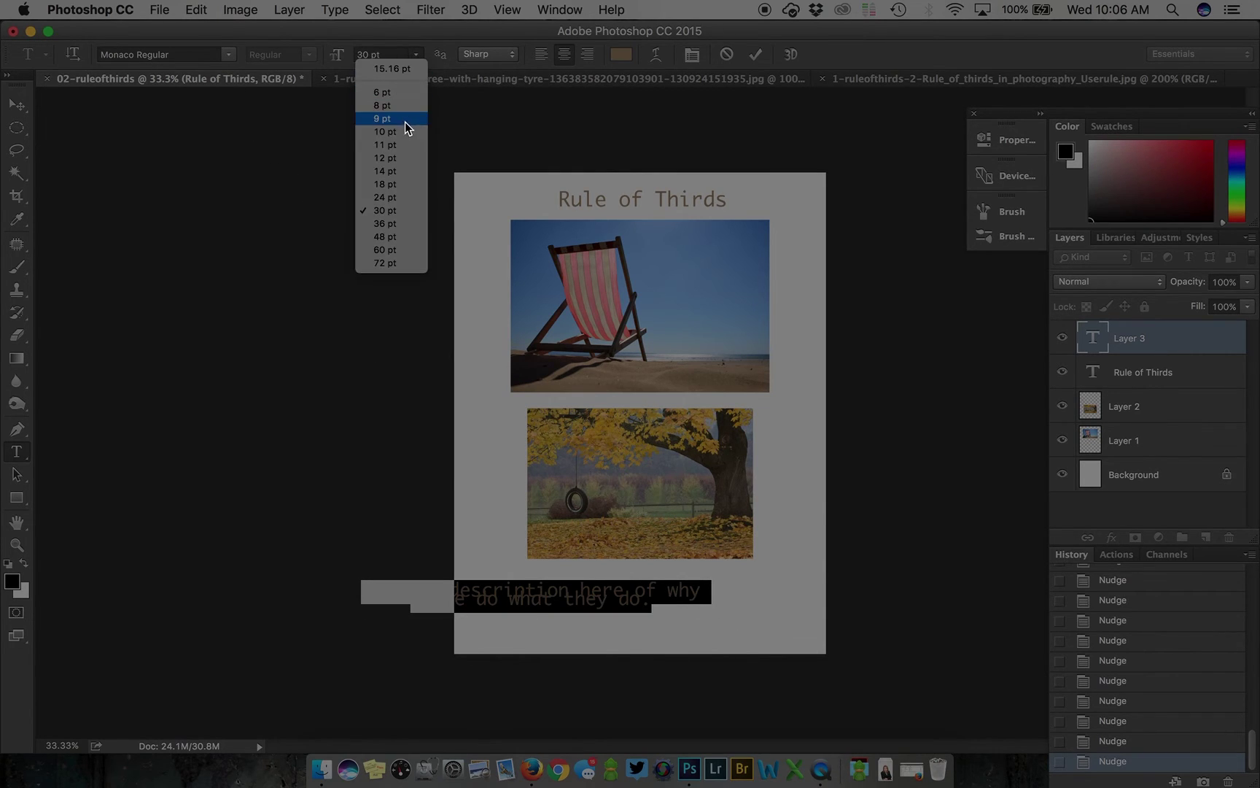
pyautogui.click(402, 158)
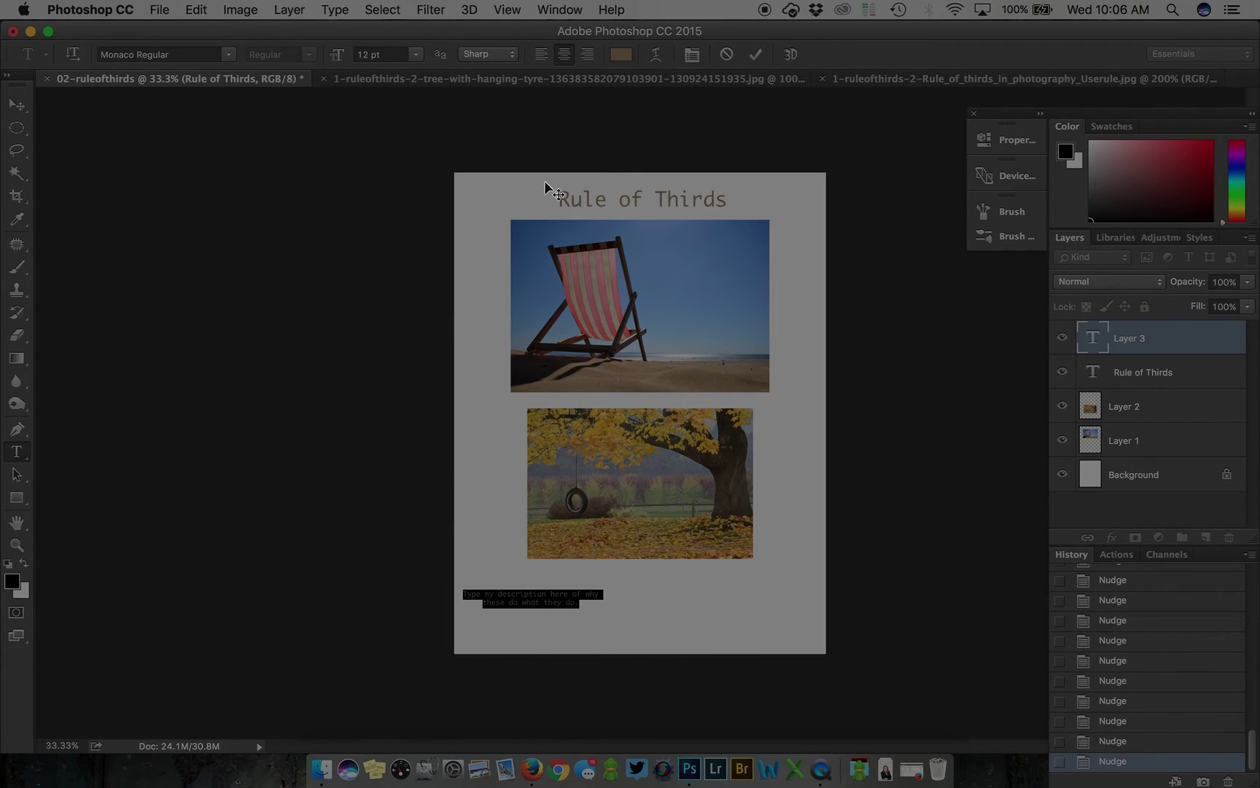
pyautogui.moveTo(554, 618); pyautogui.dragTo(653, 618)
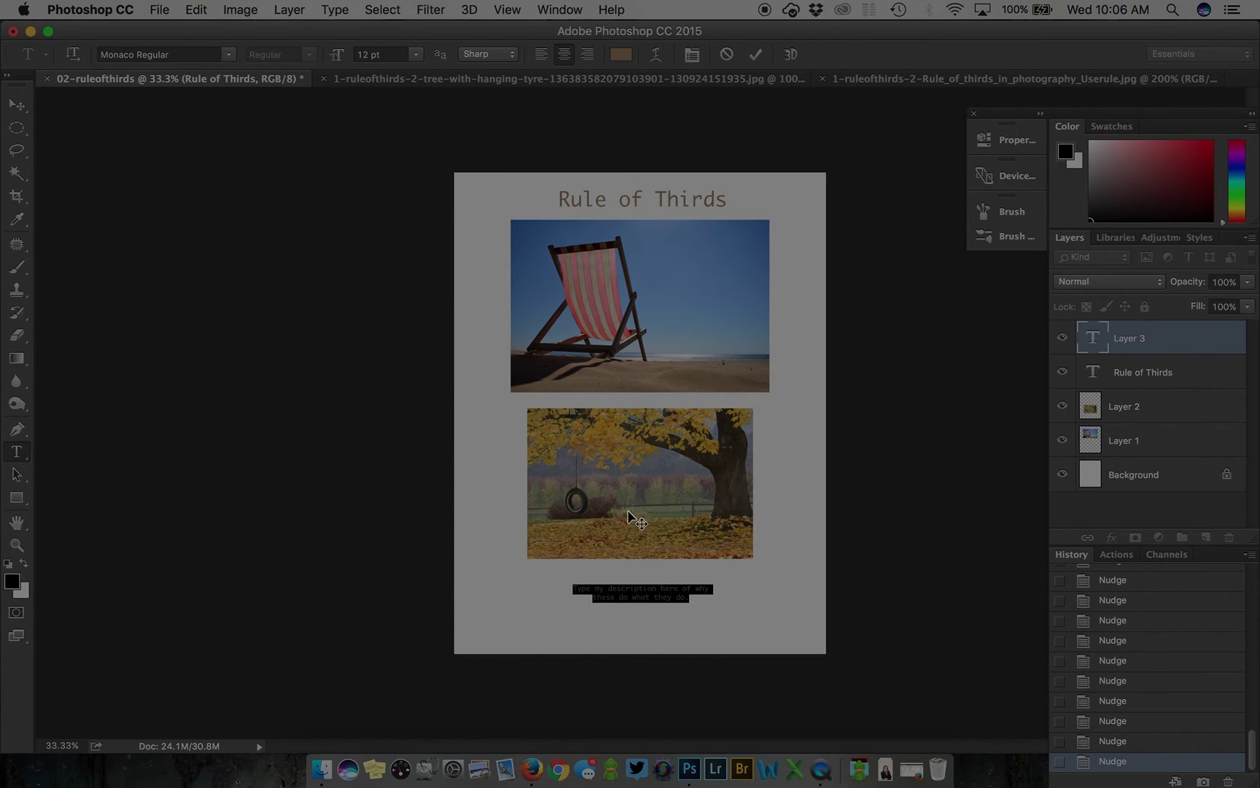
pyautogui.moveTo(632, 510); pyautogui.dragTo(631, 507)
pyautogui.press('super+Return')
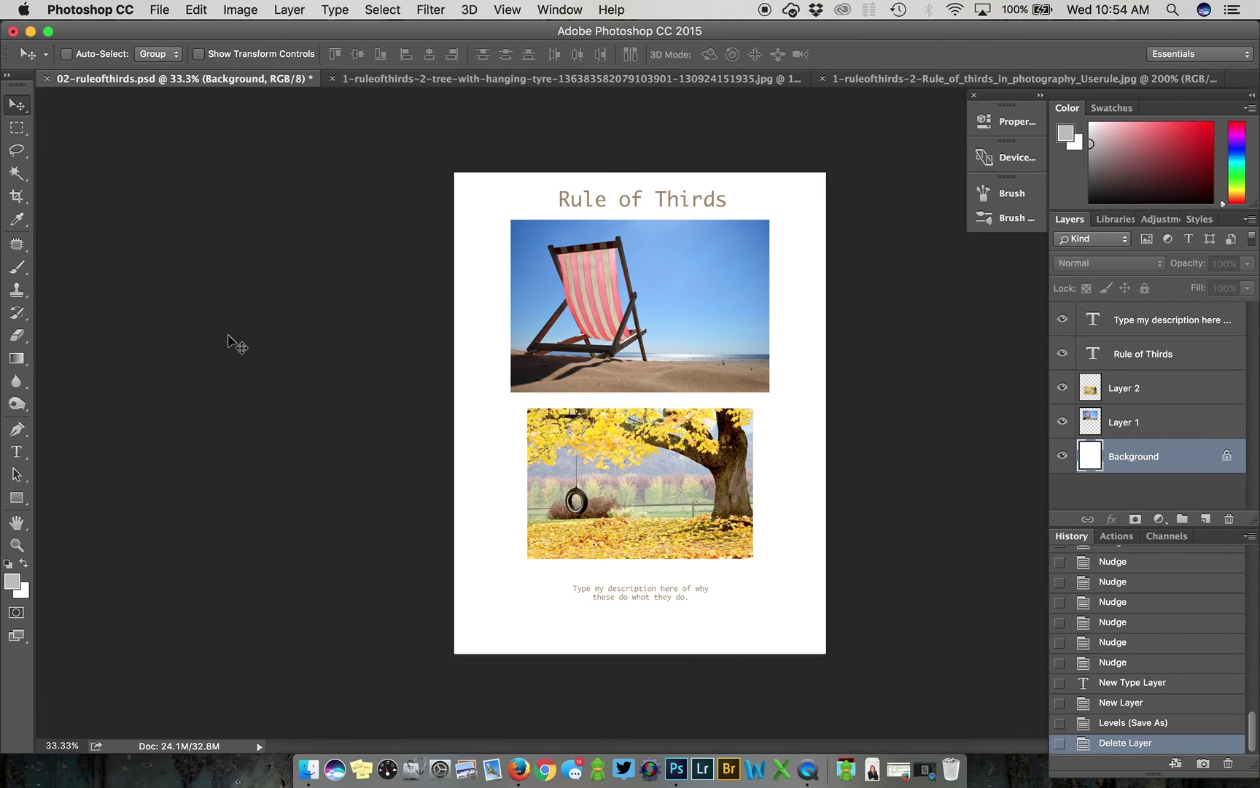
# Start saving the 02-ruleofthirds page to a new file from the File menu
pyautogui.click(160, 11)
# Save the layered page as 02-ruleofthirds.psd in photo 101 composition > Pages in progress
pyautogui.click(200, 191)
pyautogui.click(176, 237)
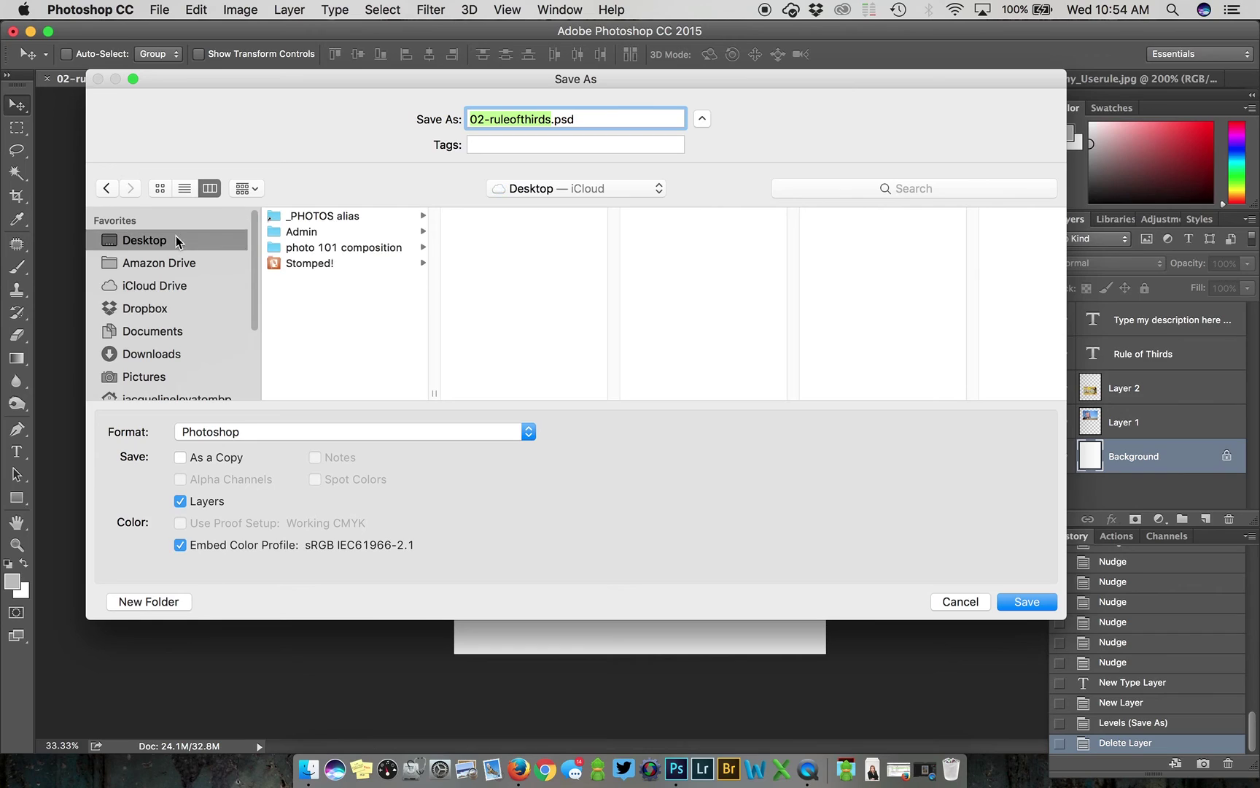
pyautogui.click(360, 247)
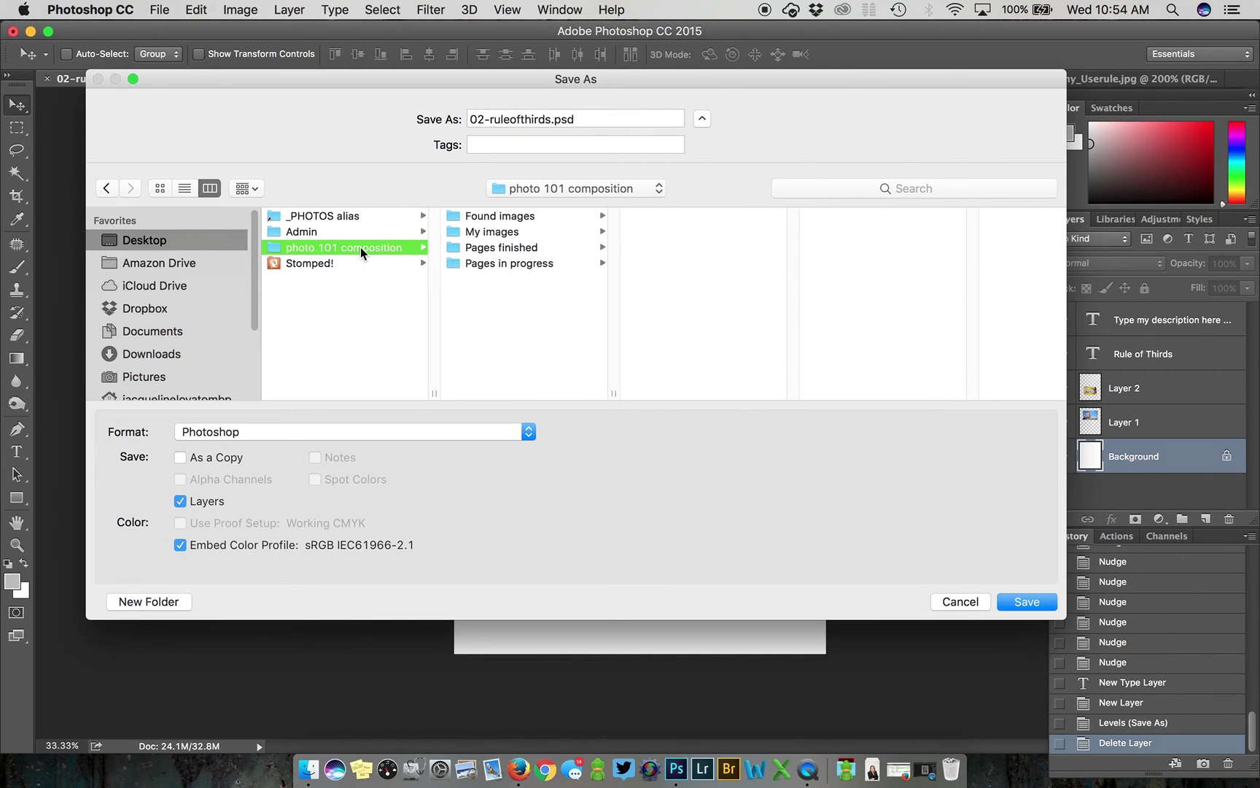
pyautogui.click(563, 263)
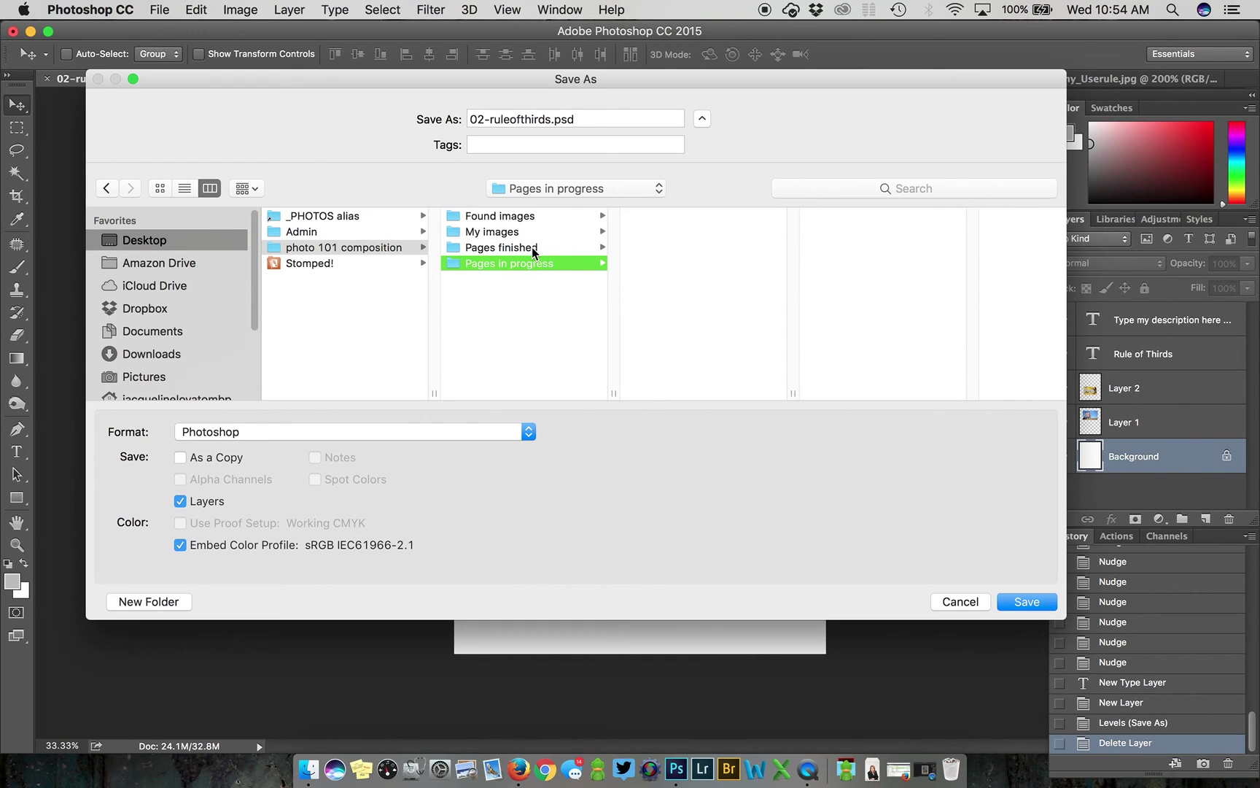
pyautogui.click(461, 433)
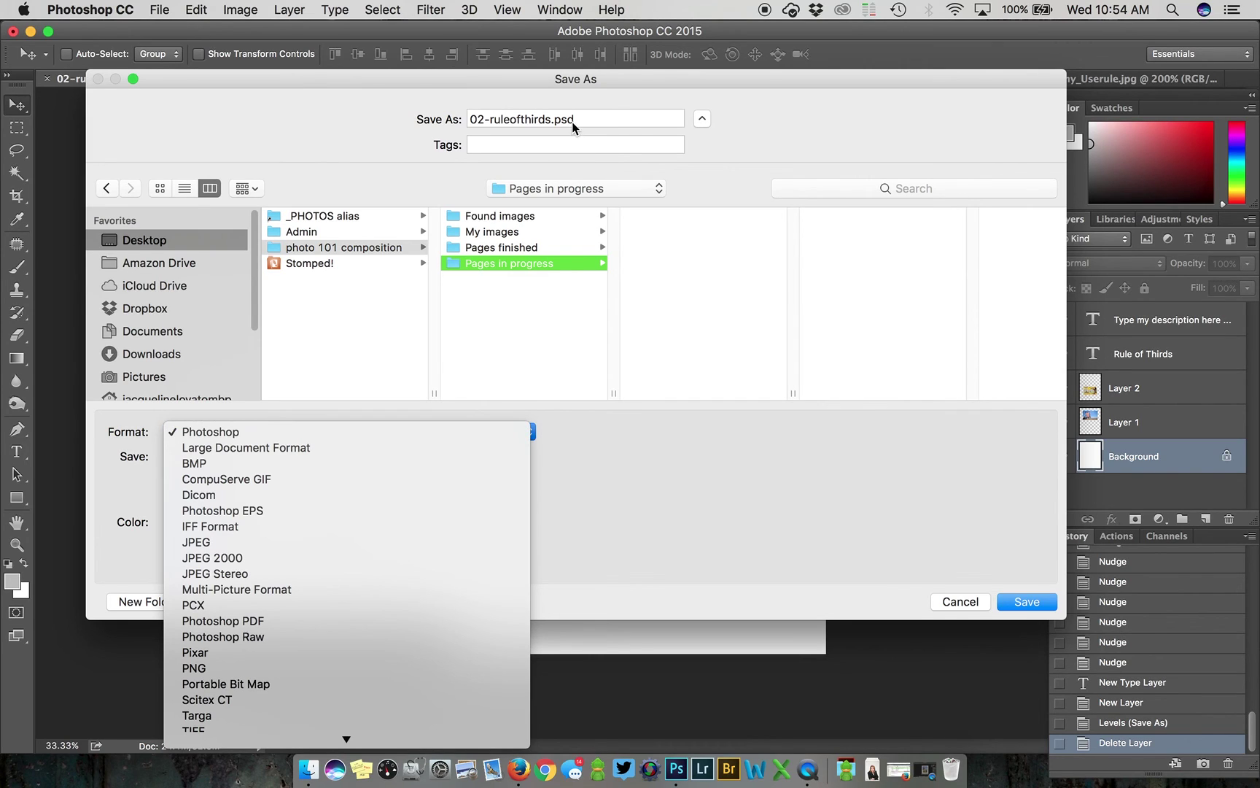
pyautogui.click(666, 453)
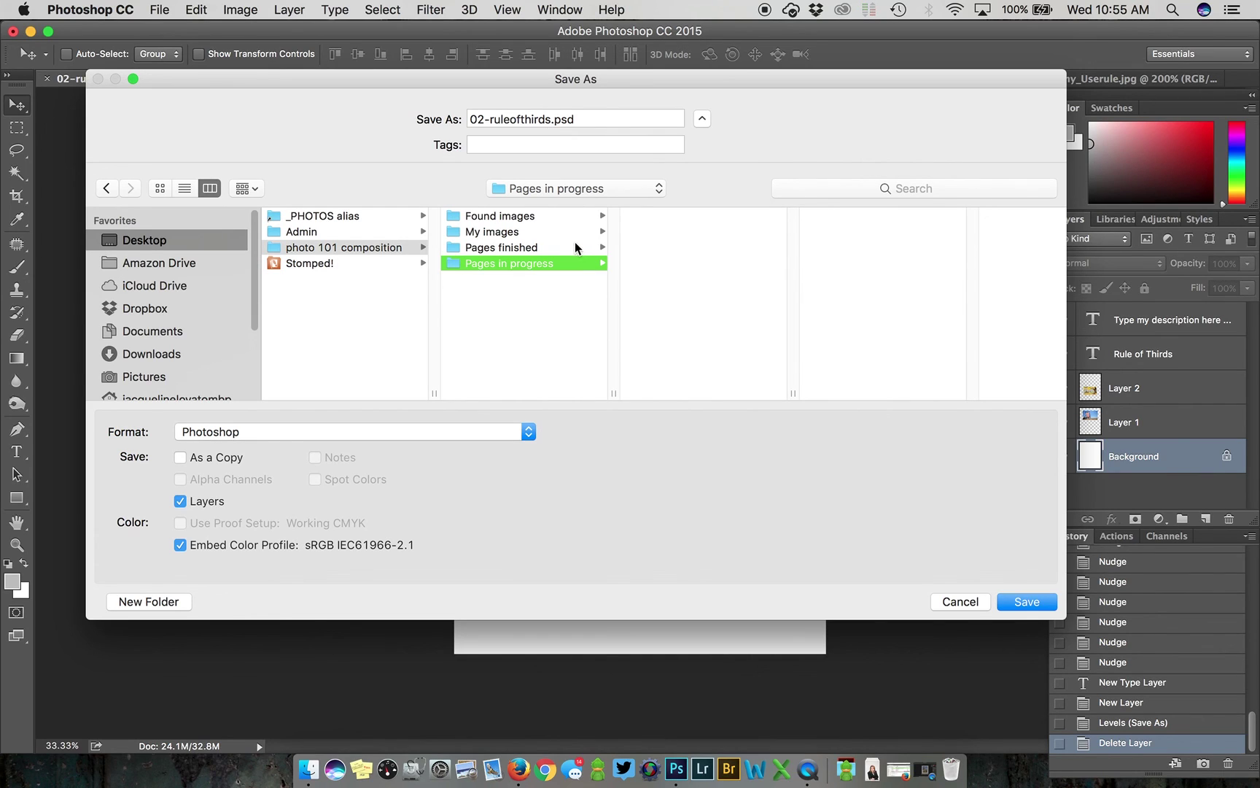
pyautogui.click(1028, 602)
pyautogui.click(830, 315)
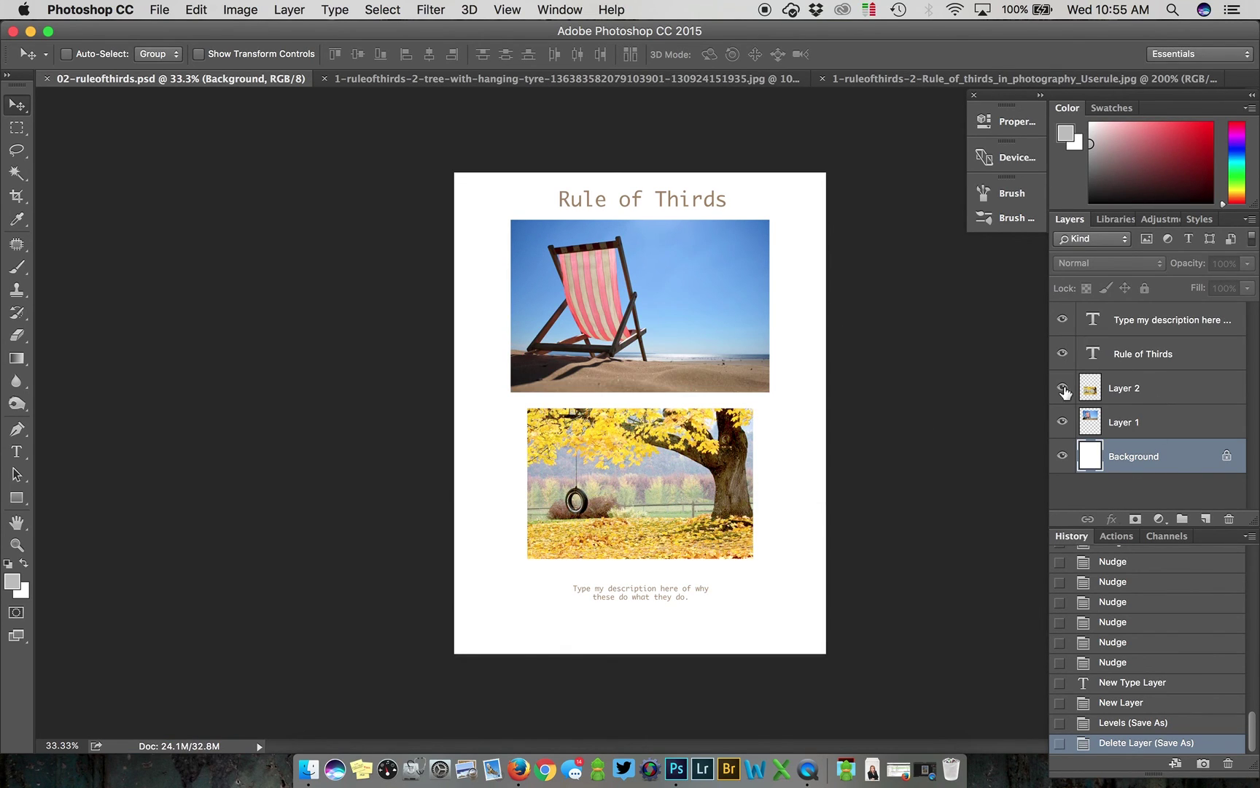
# Save a JPEG copy, 02-ruleofthirds.jpg at quality 12 Maximum, into photo 101 composition > Pages finished
pyautogui.click(158, 10)
pyautogui.click(188, 194)
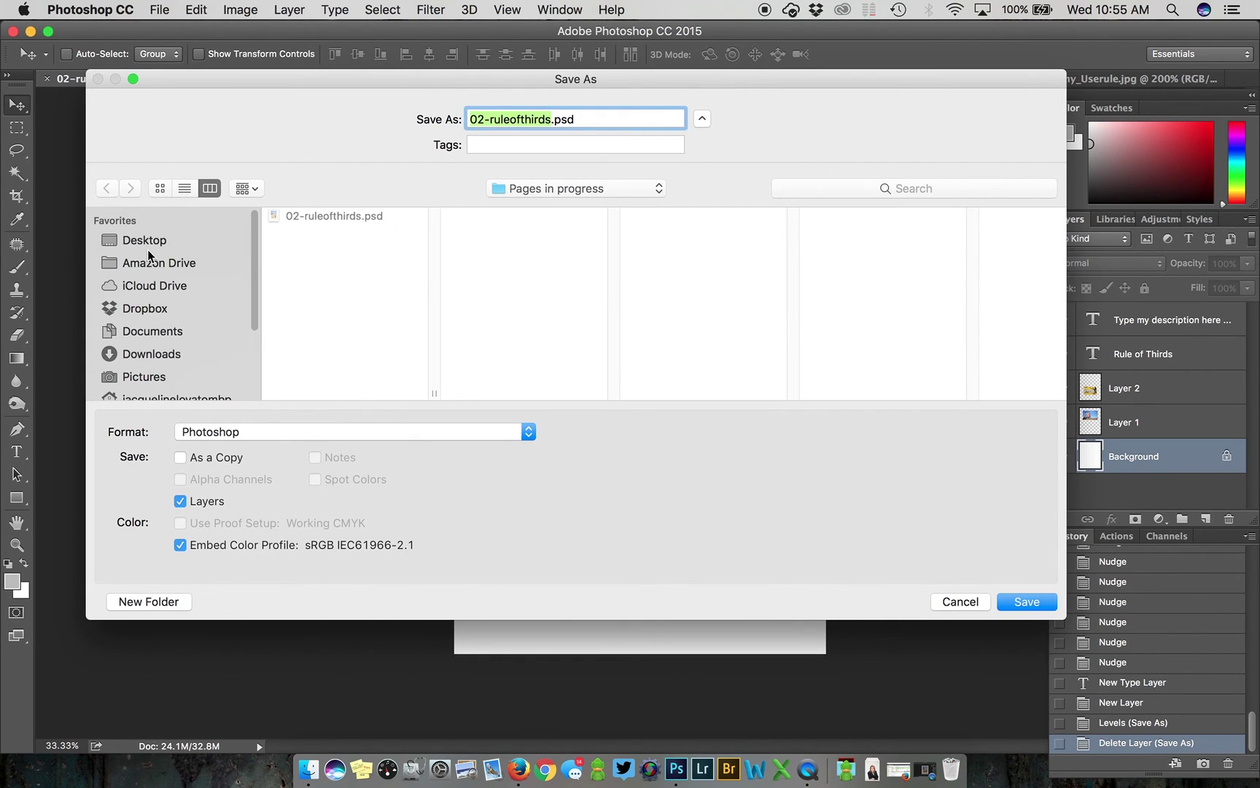
pyautogui.click(147, 246)
pyautogui.click(338, 248)
pyautogui.click(522, 249)
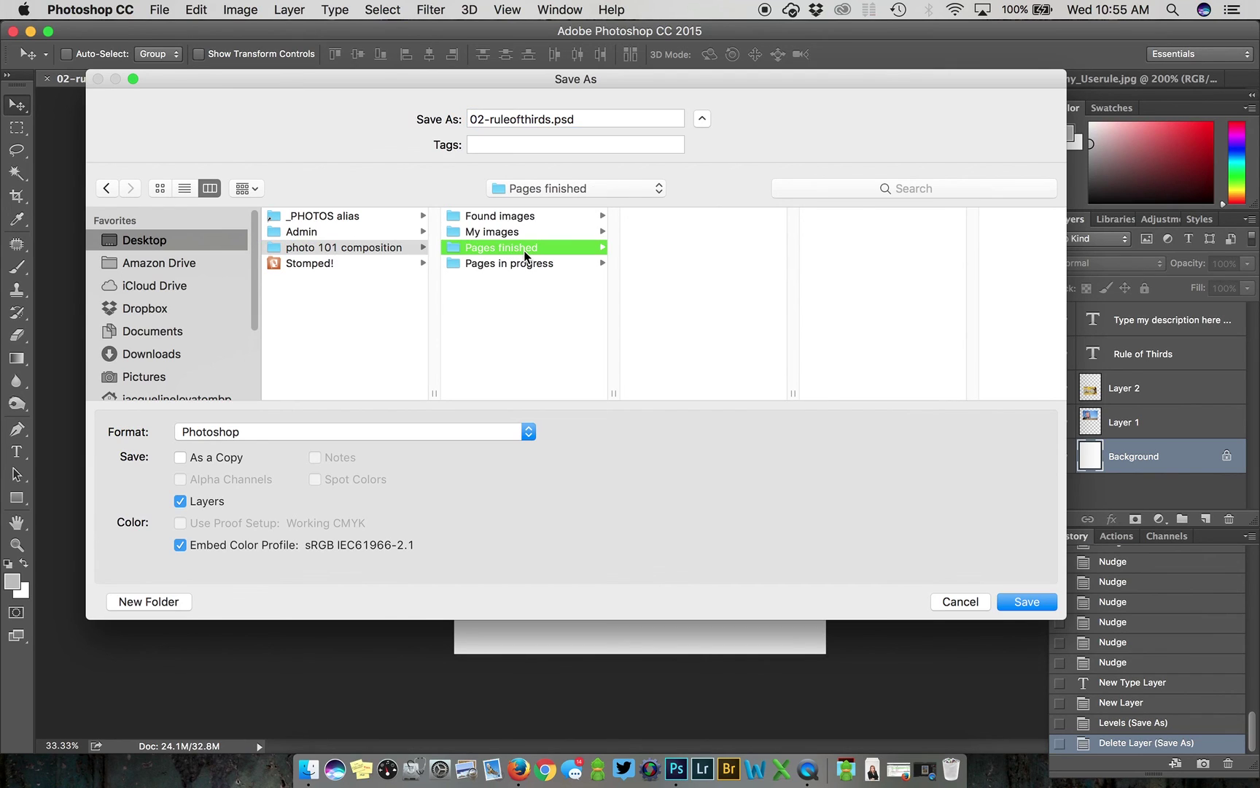
pyautogui.click(402, 431)
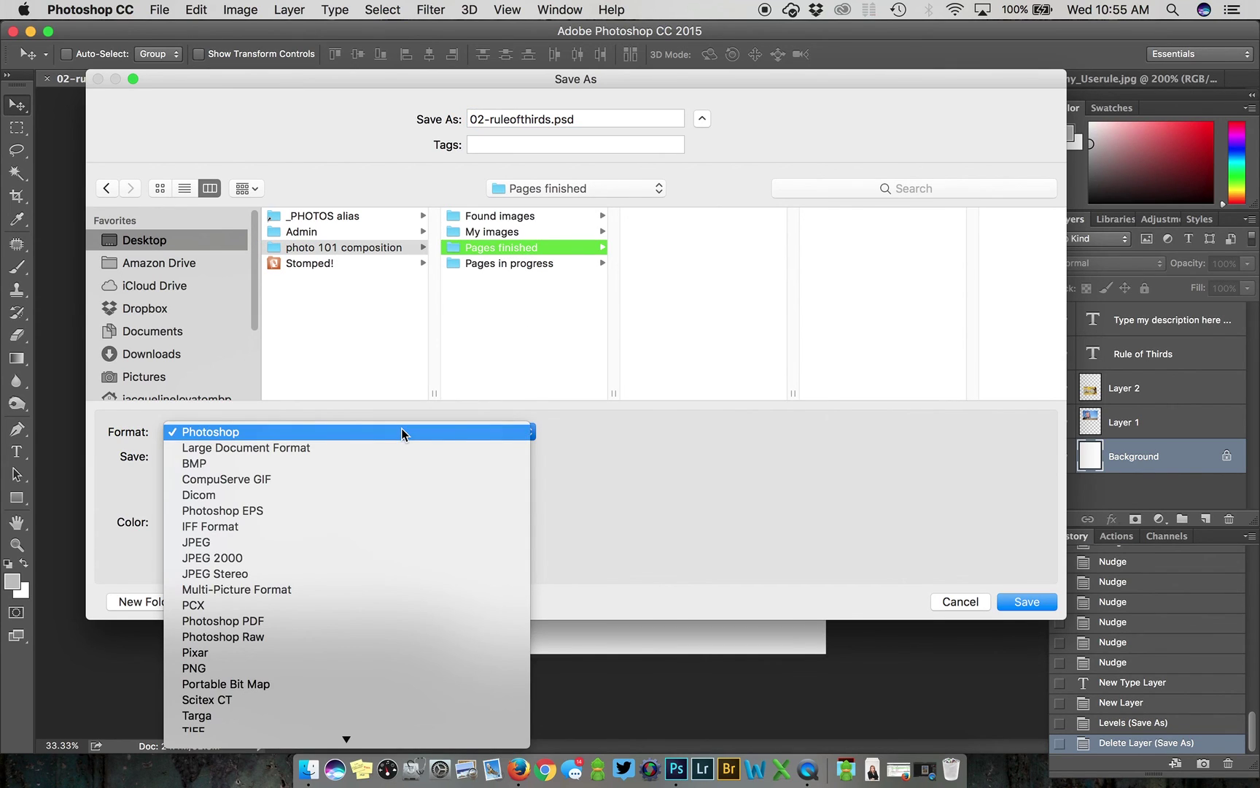
pyautogui.click(339, 542)
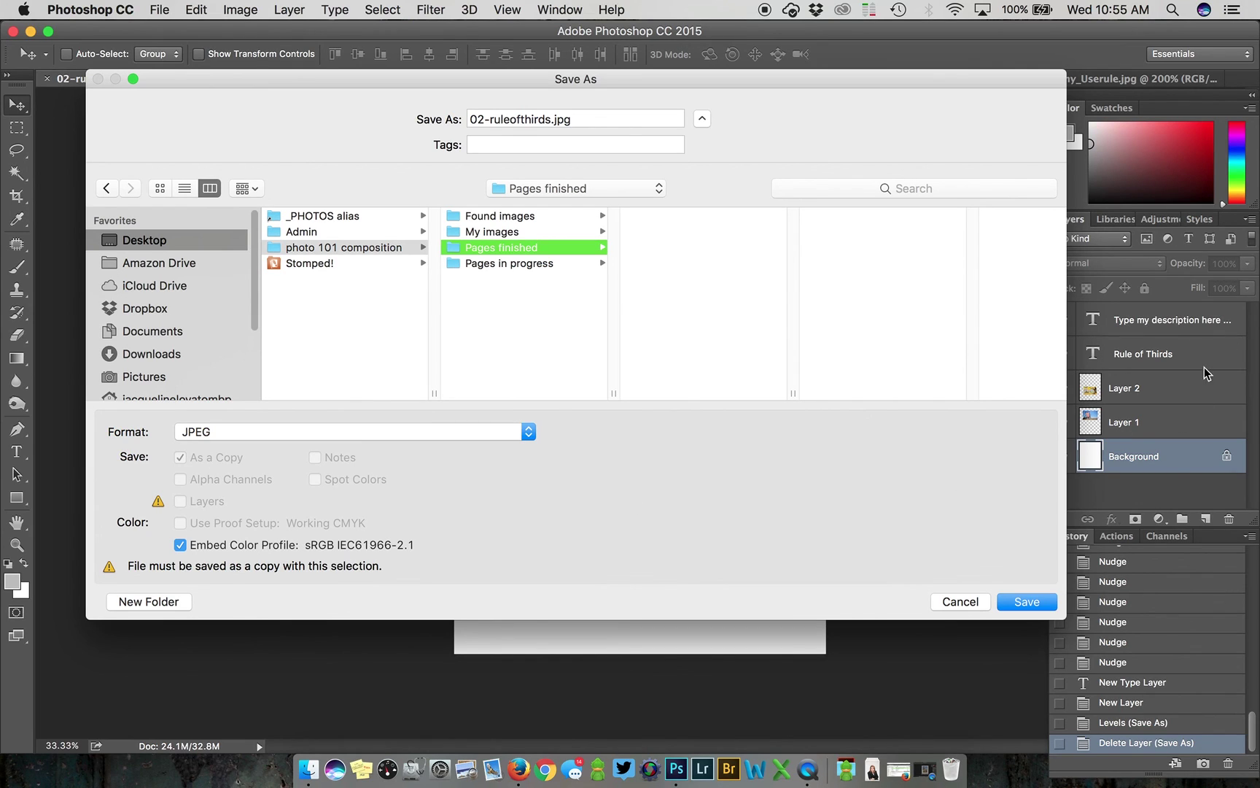
pyautogui.click(1020, 604)
pyautogui.click(736, 257)
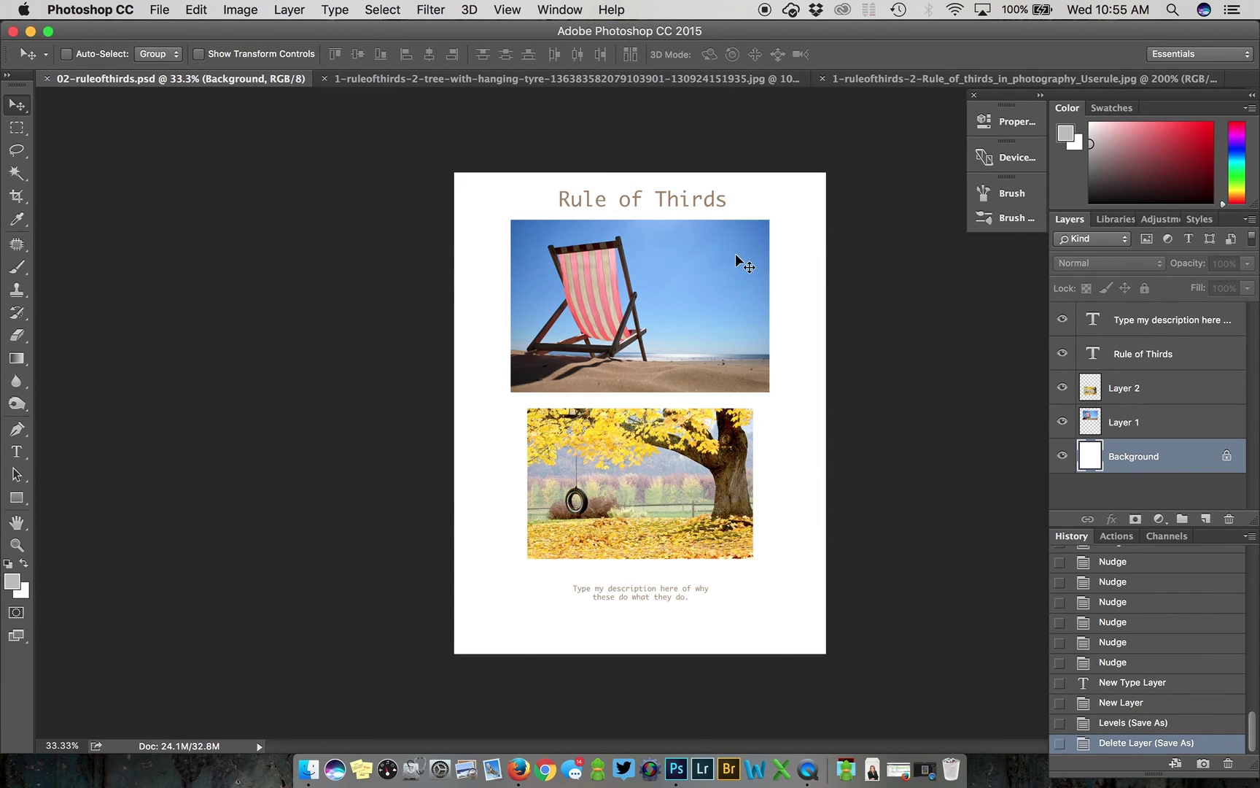